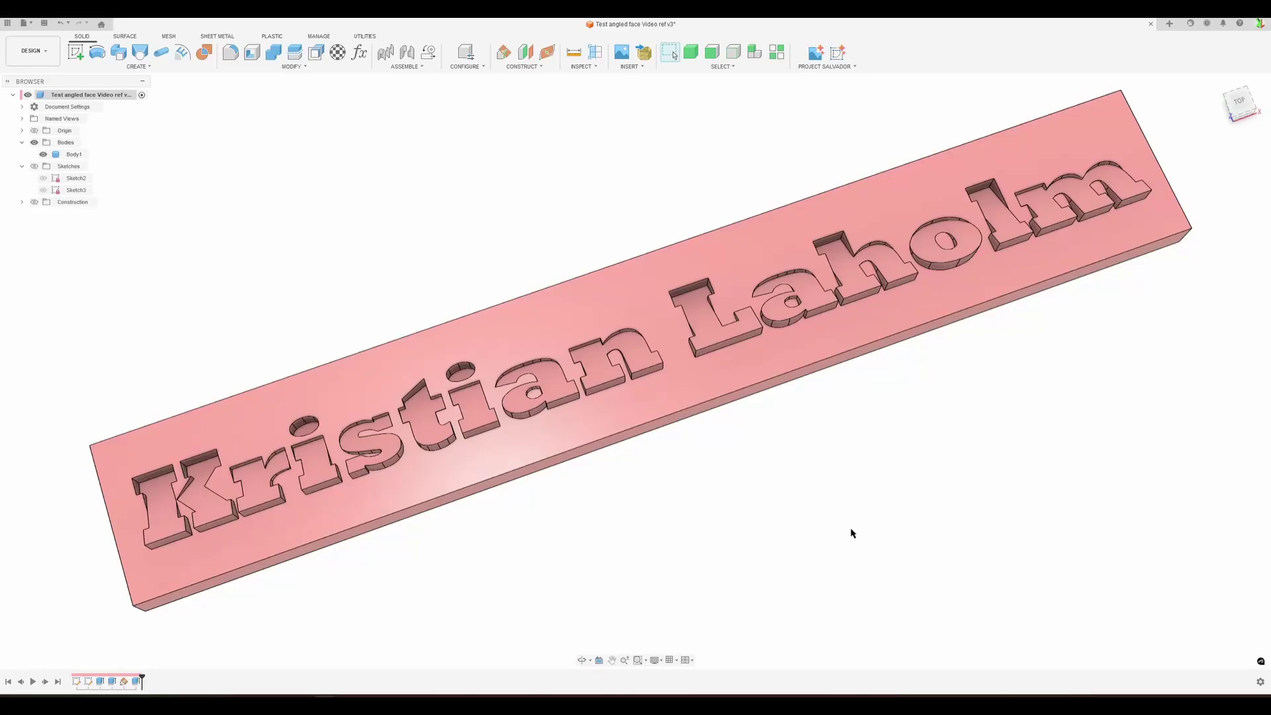
Step: Orbit and zoom around the finished engraved plate, then start a new Untitled design
{"action": "mouse_move", "coordinate": [835, 520]}
{"action": "middle_mouse_down", "text": "shift"}
{"action": "mouse_move", "coordinate": [828, 488]}
{"action": "mouse_move", "coordinate": [905, 451]}
{"action": "mouse_move", "coordinate": [832, 485]}
{"action": "mouse_move", "coordinate": [814, 531]}
{"action": "mouse_move", "coordinate": [888, 461]}
{"action": "mouse_move", "coordinate": [817, 531]}
{"action": "mouse_move", "coordinate": [774, 522]}
{"action": "mouse_move", "coordinate": [780, 474]}
{"action": "mouse_move", "coordinate": [821, 459]}
{"action": "mouse_move", "coordinate": [817, 531]}
{"action": "middle_mouse_up", "text": "shift"}
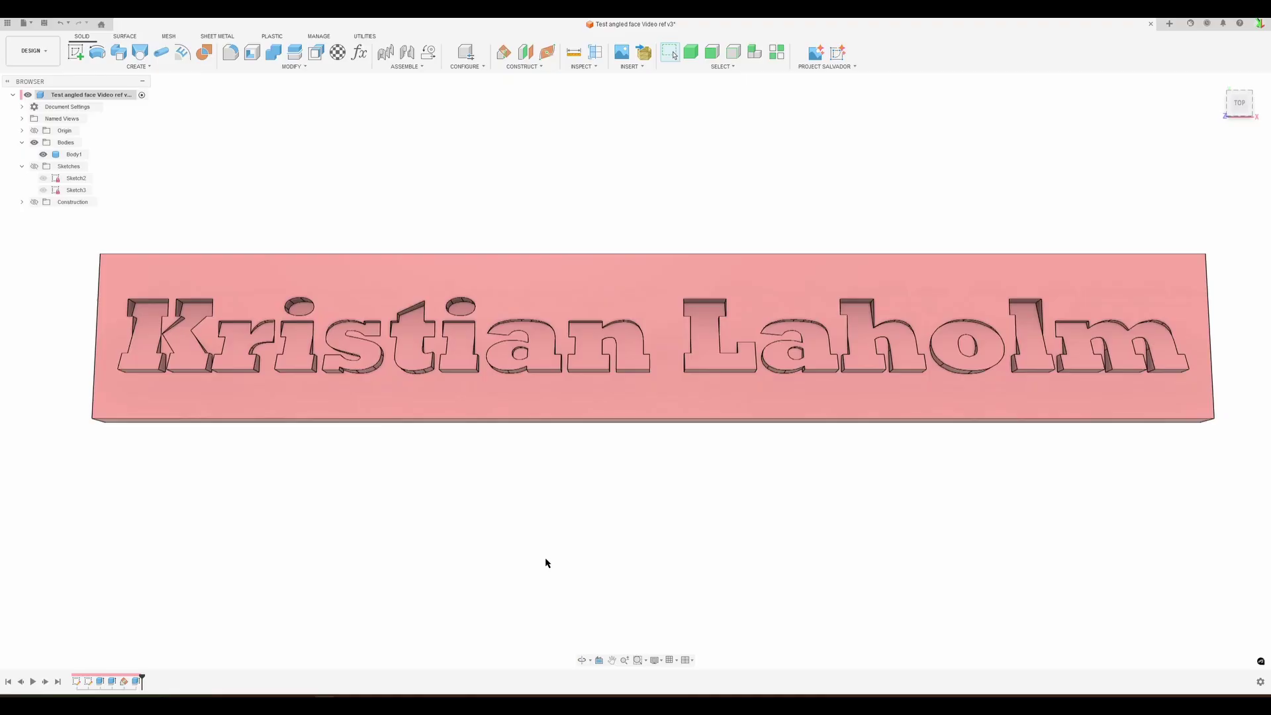
{"action": "middle_click_drag", "start_coordinate": [547, 461], "coordinate": [545, 411], "text": "shift"}
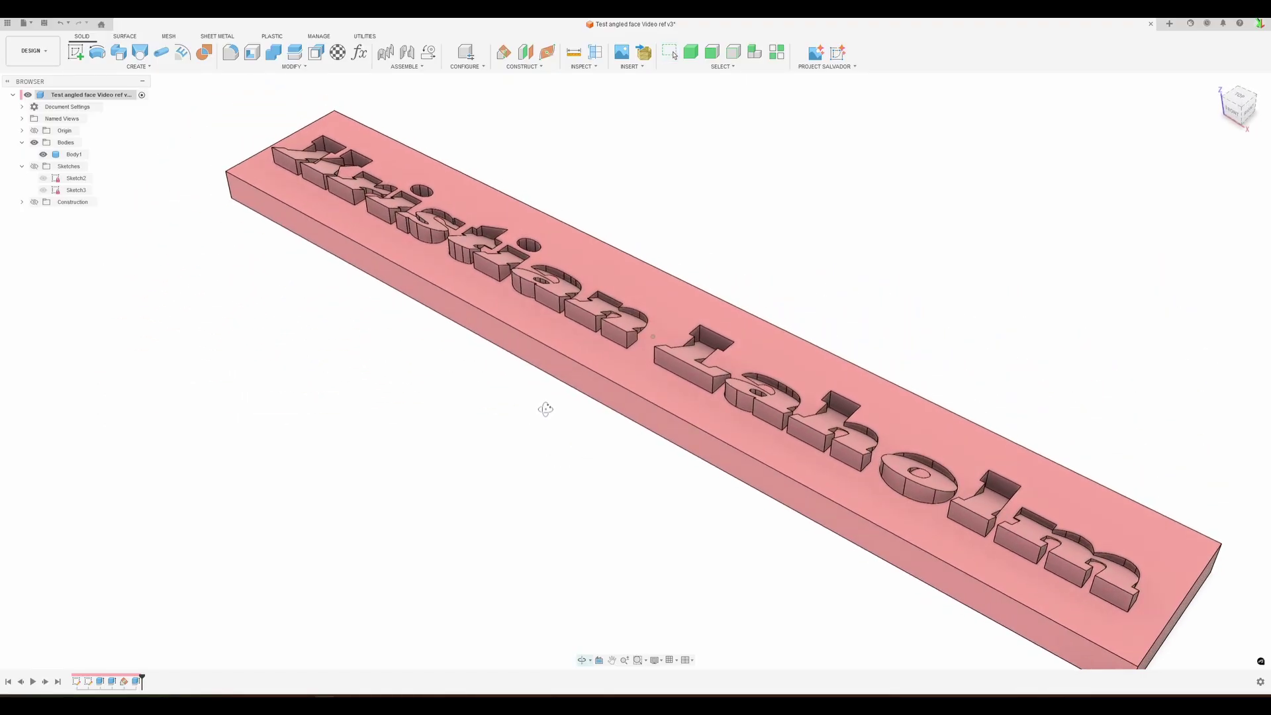
{"action": "middle_click_drag", "start_coordinate": [537, 299], "coordinate": [556, 483], "text": "shift"}
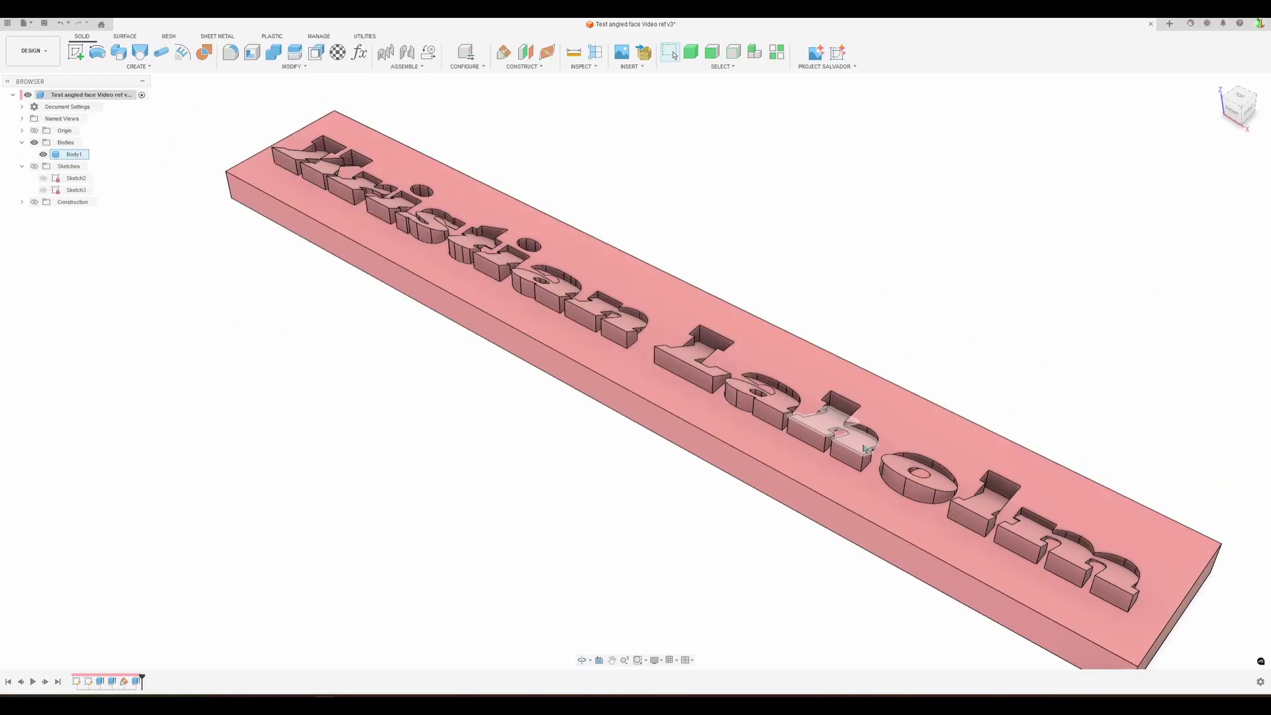
{"action": "middle_click_drag", "start_coordinate": [344, 459], "coordinate": [395, 466], "text": "shift"}
{"action": "scroll", "coordinate": [395, 466], "scroll_direction": "down", "scroll_amount": 1}
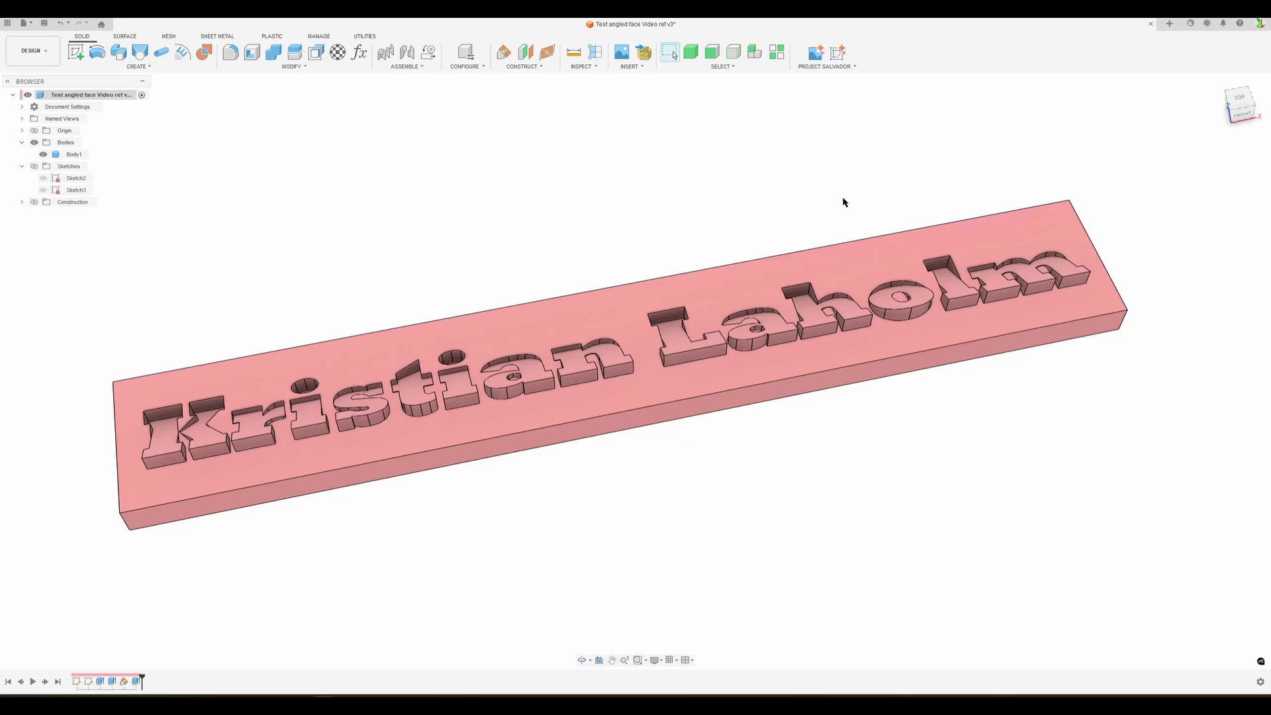
{"action": "left_click", "coordinate": [1170, 24]}
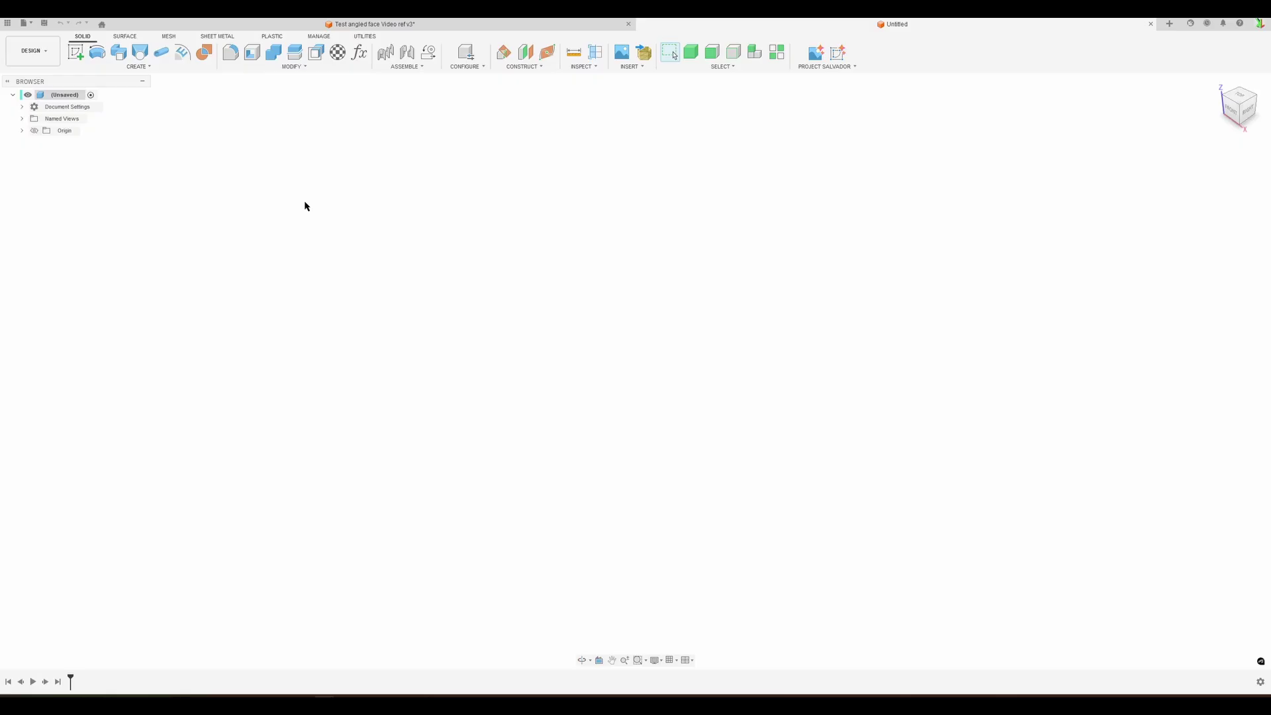
Step: Start a new sketch on the XY origin plane
{"action": "left_click", "coordinate": [73, 53]}
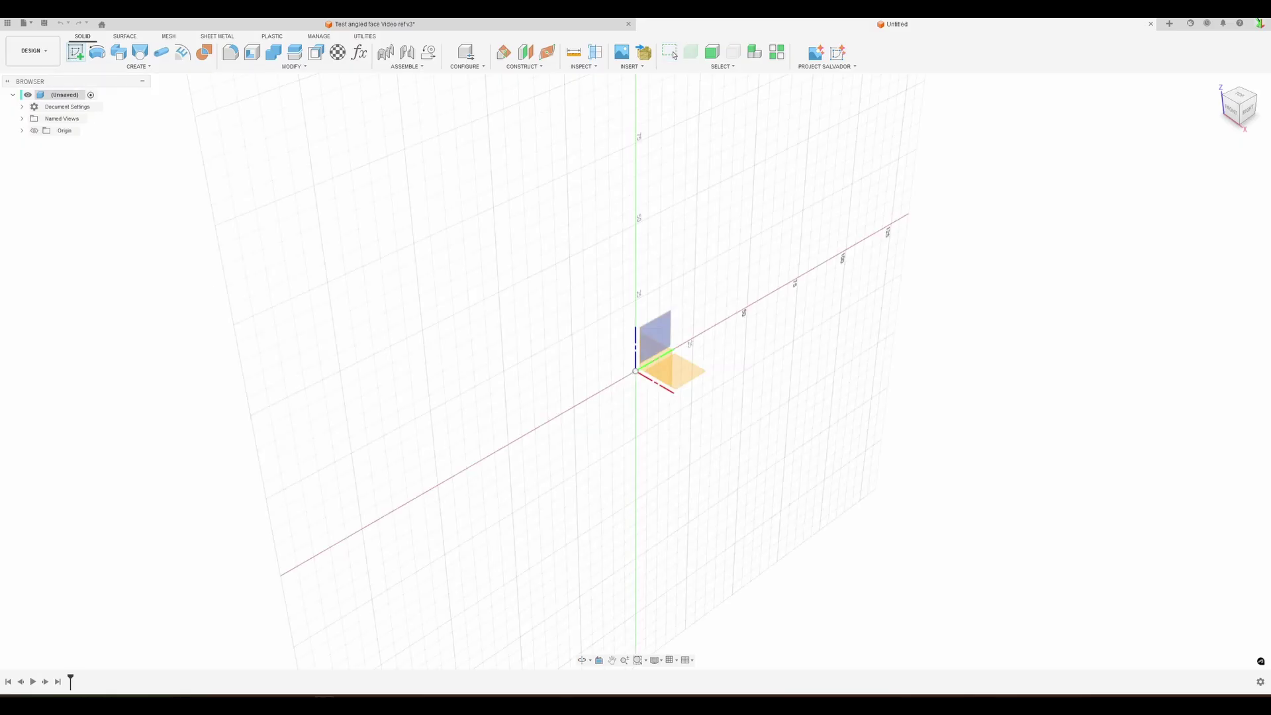
{"action": "left_click", "coordinate": [695, 374]}
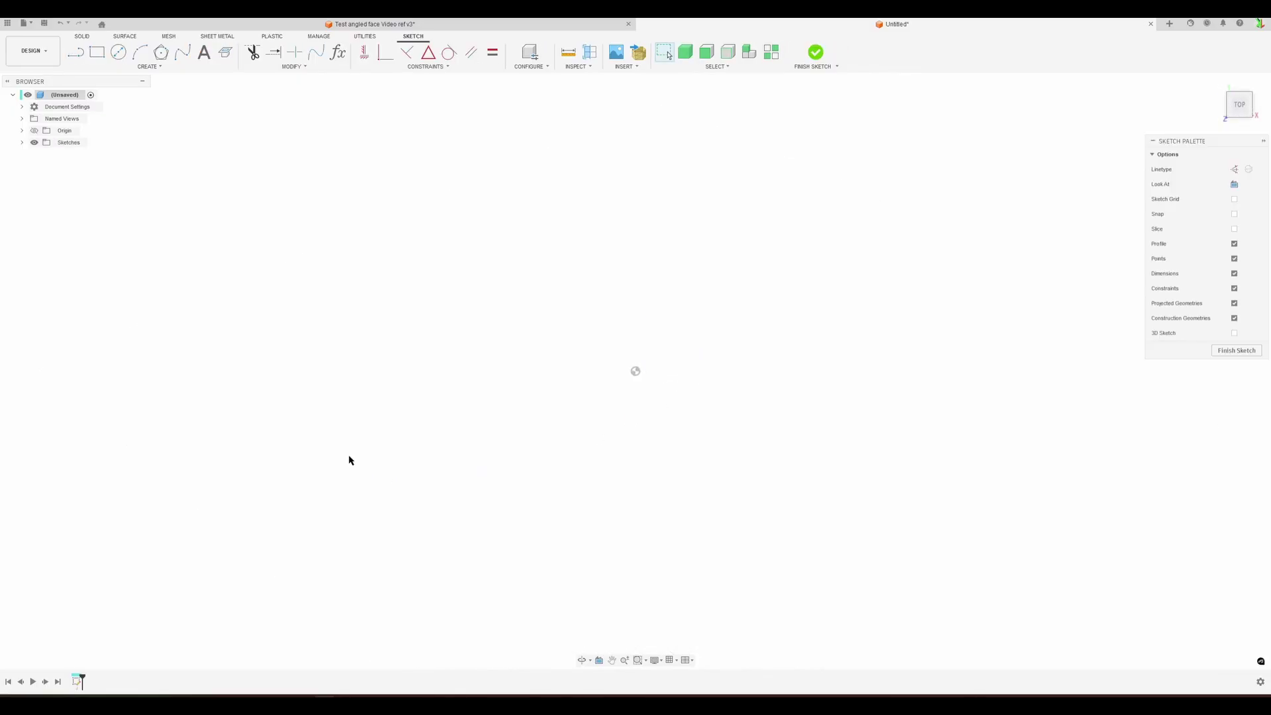
Step: Add 'FUSION' as 20 mm Arial Black text in a sketch text box
{"action": "left_click", "coordinate": [204, 53]}
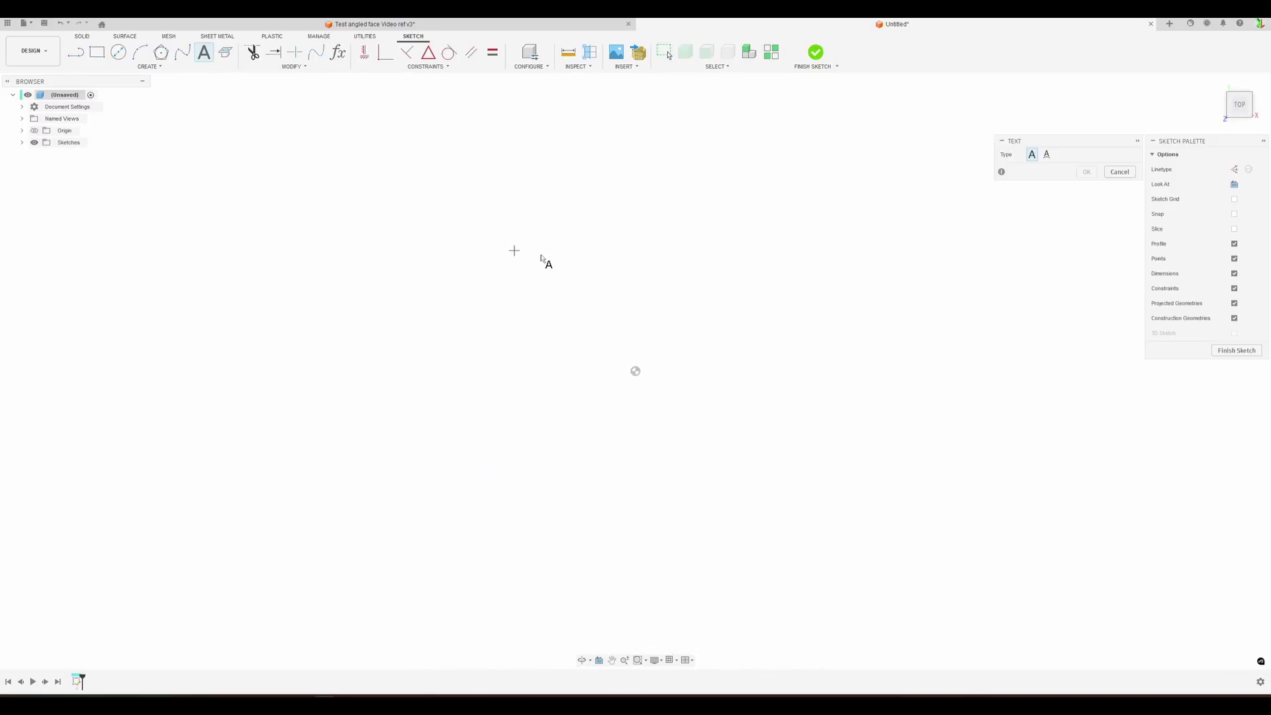
{"action": "left_click", "coordinate": [422, 197]}
{"action": "left_click", "coordinate": [828, 424]}
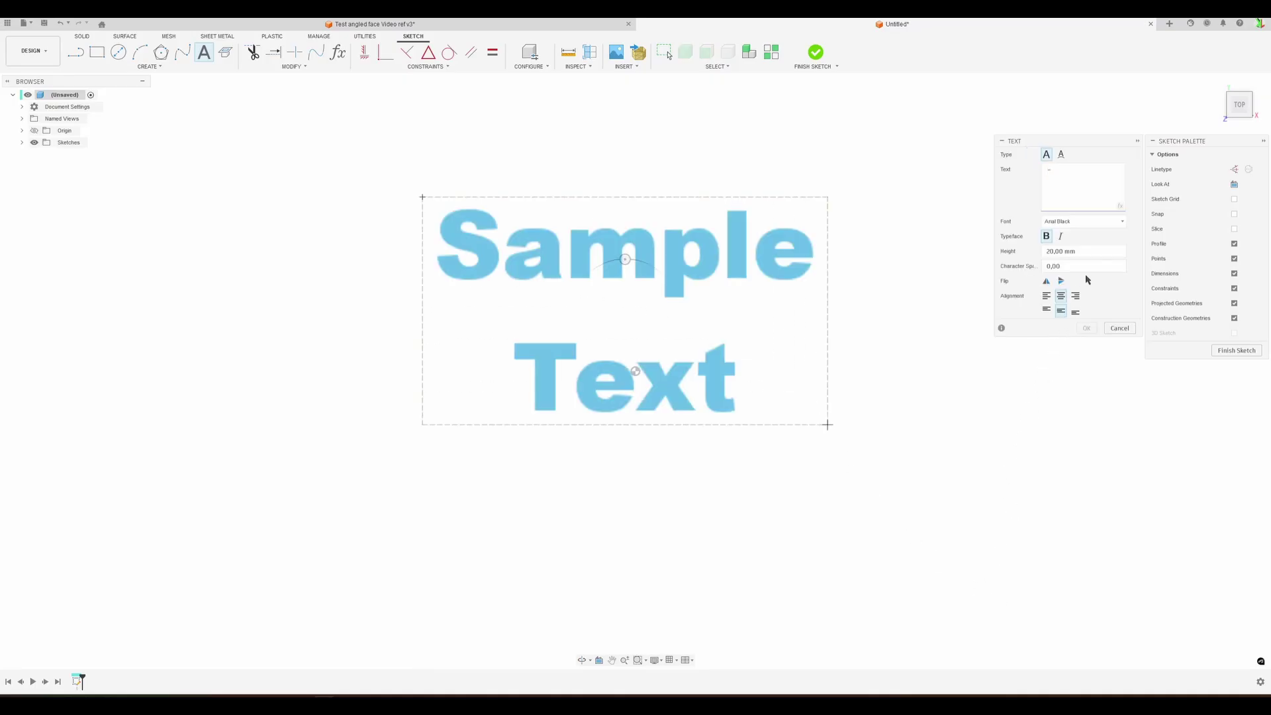
{"action": "type", "text": "FU"}
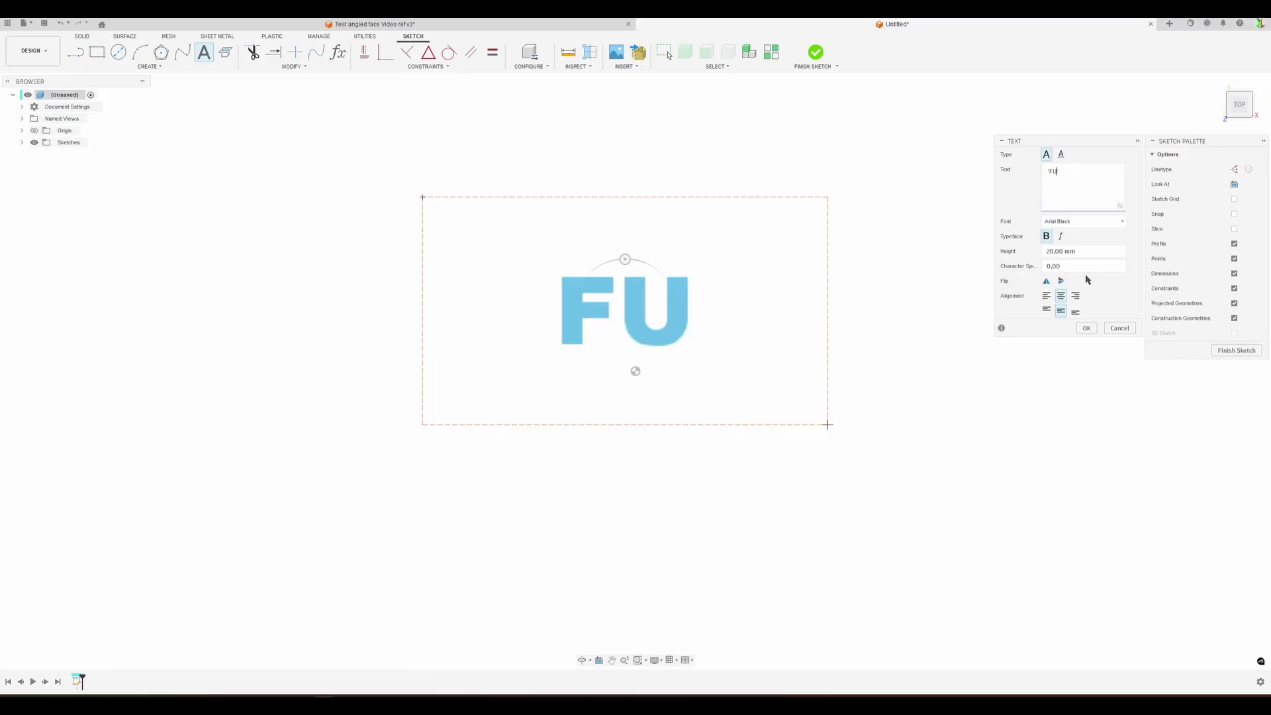
{"action": "type", "text": "SION"}
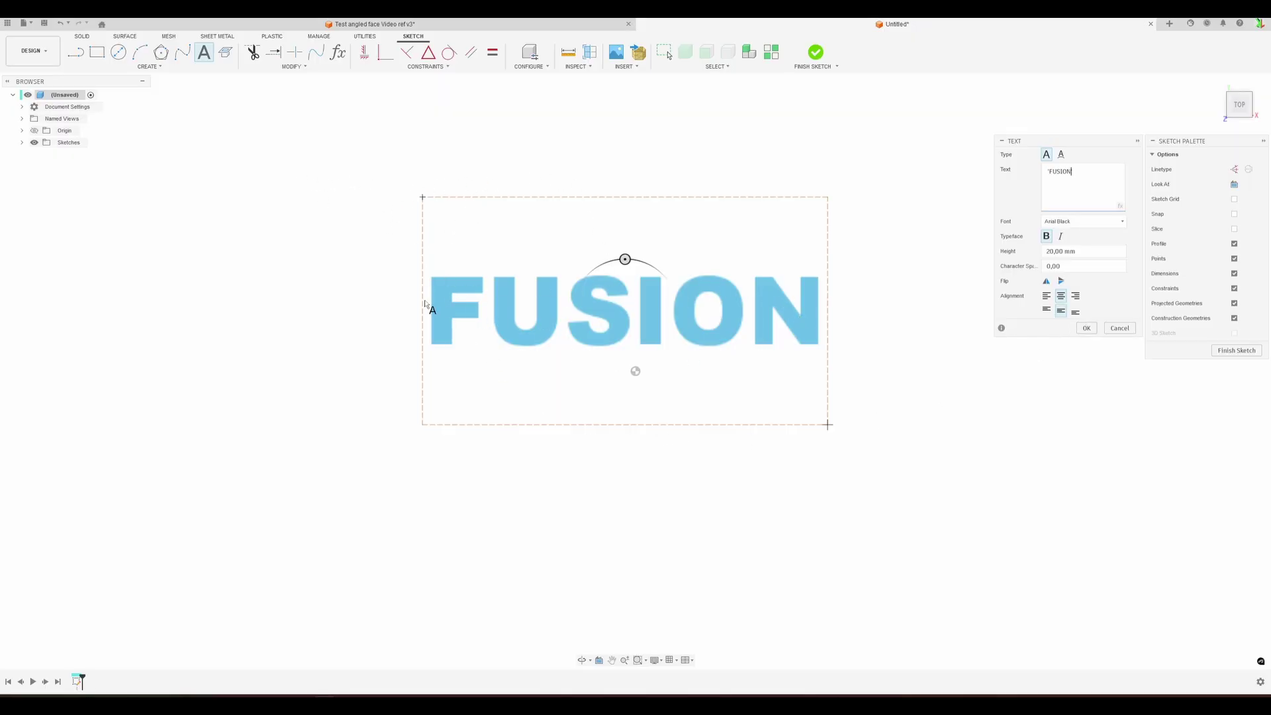
{"action": "left_click", "coordinate": [1087, 329]}
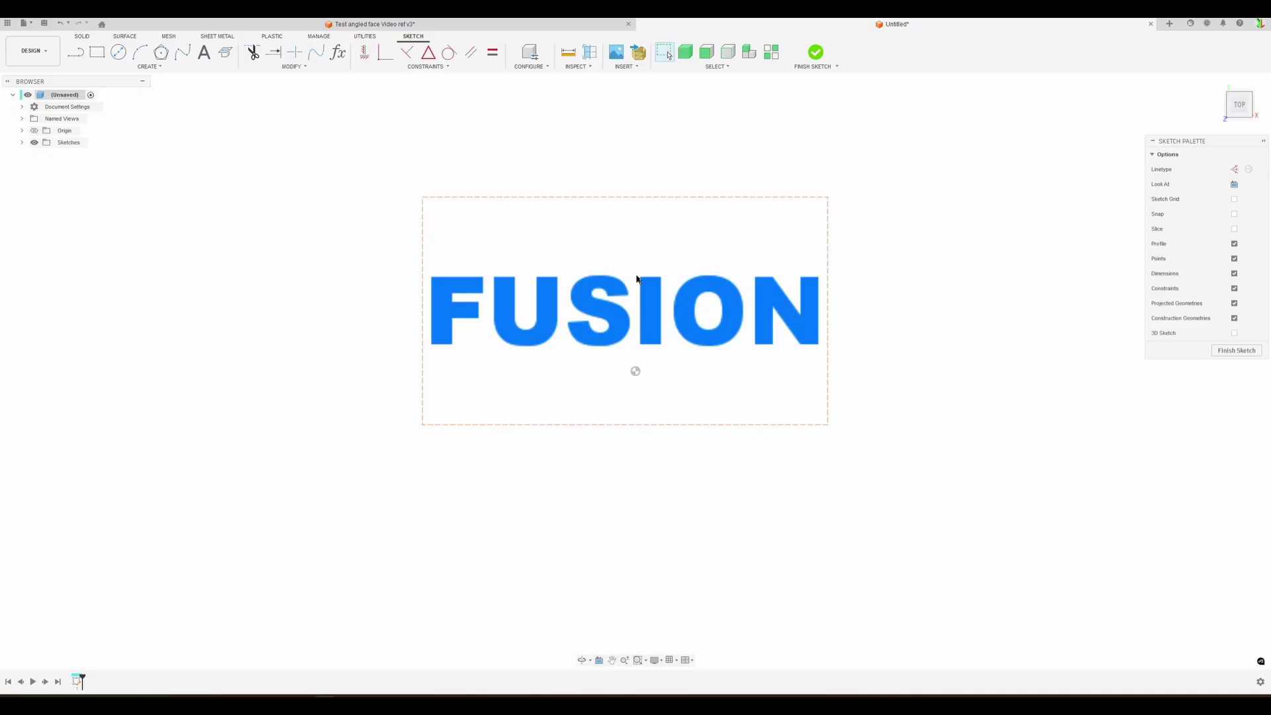
Step: Draw a construction diagonal across the text box from corner to corner
{"action": "key", "text": "l"}
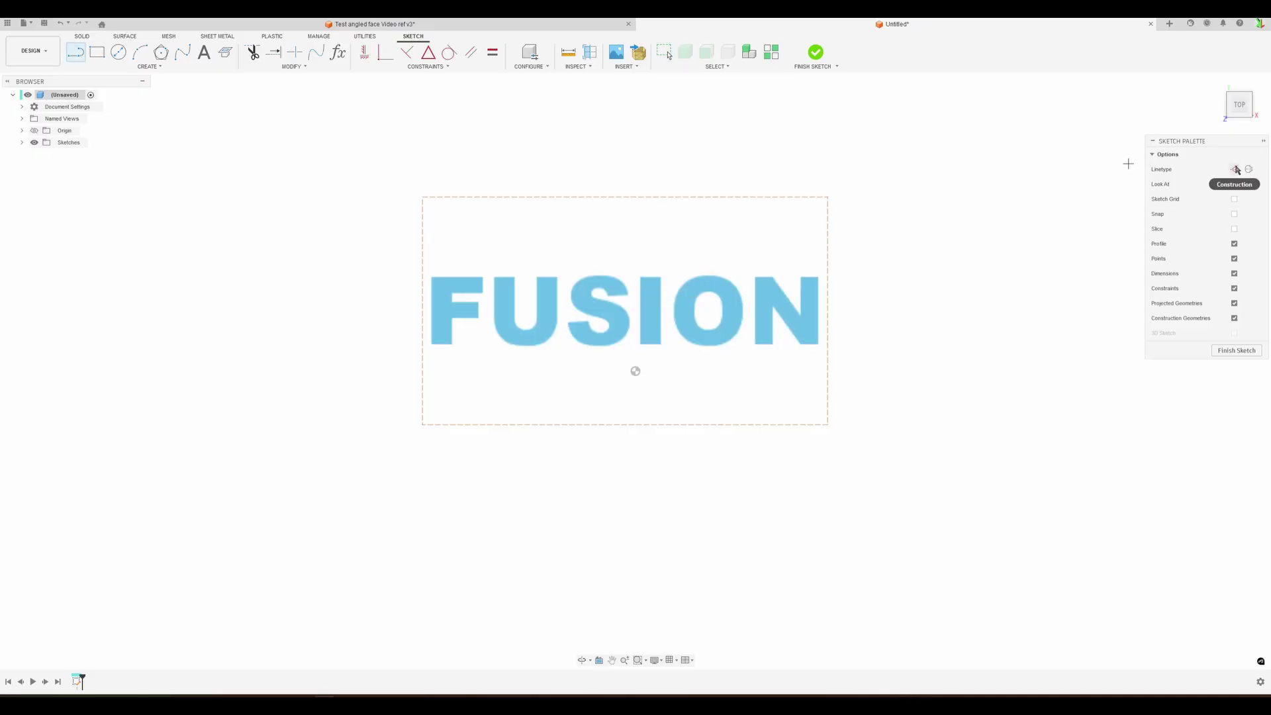
{"action": "left_click", "coordinate": [423, 425]}
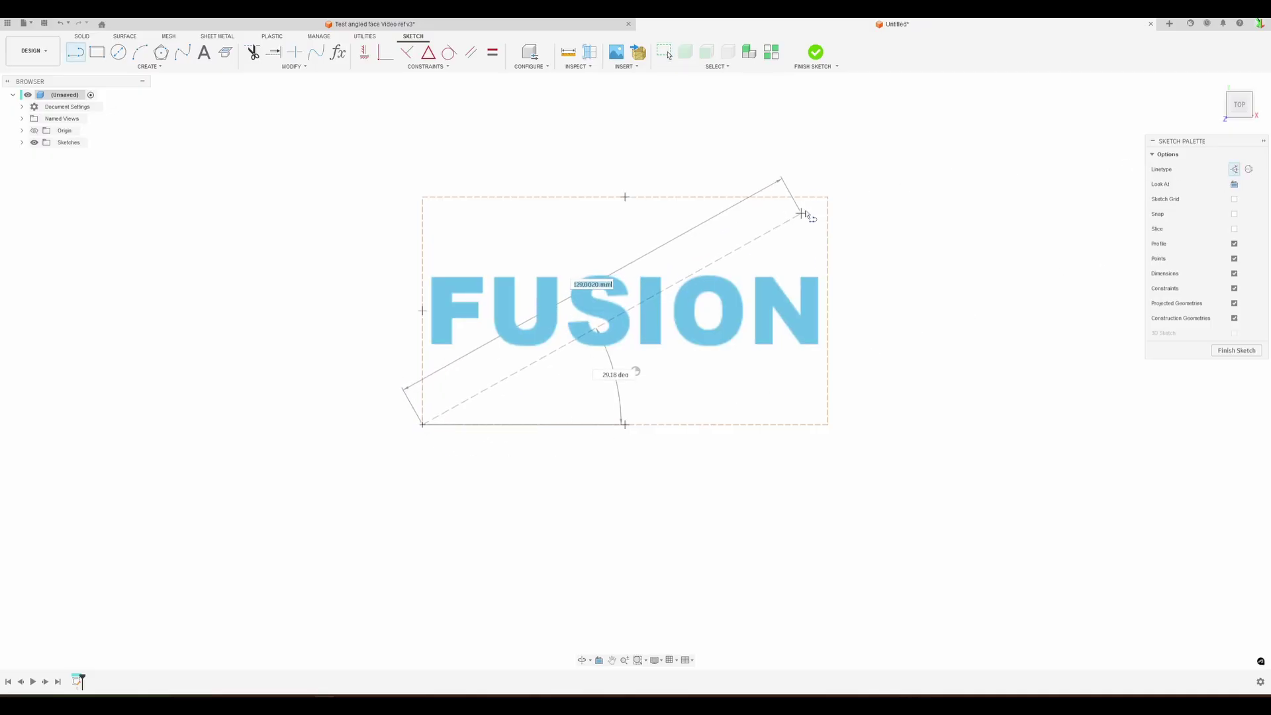
{"action": "double_click", "coordinate": [828, 197]}
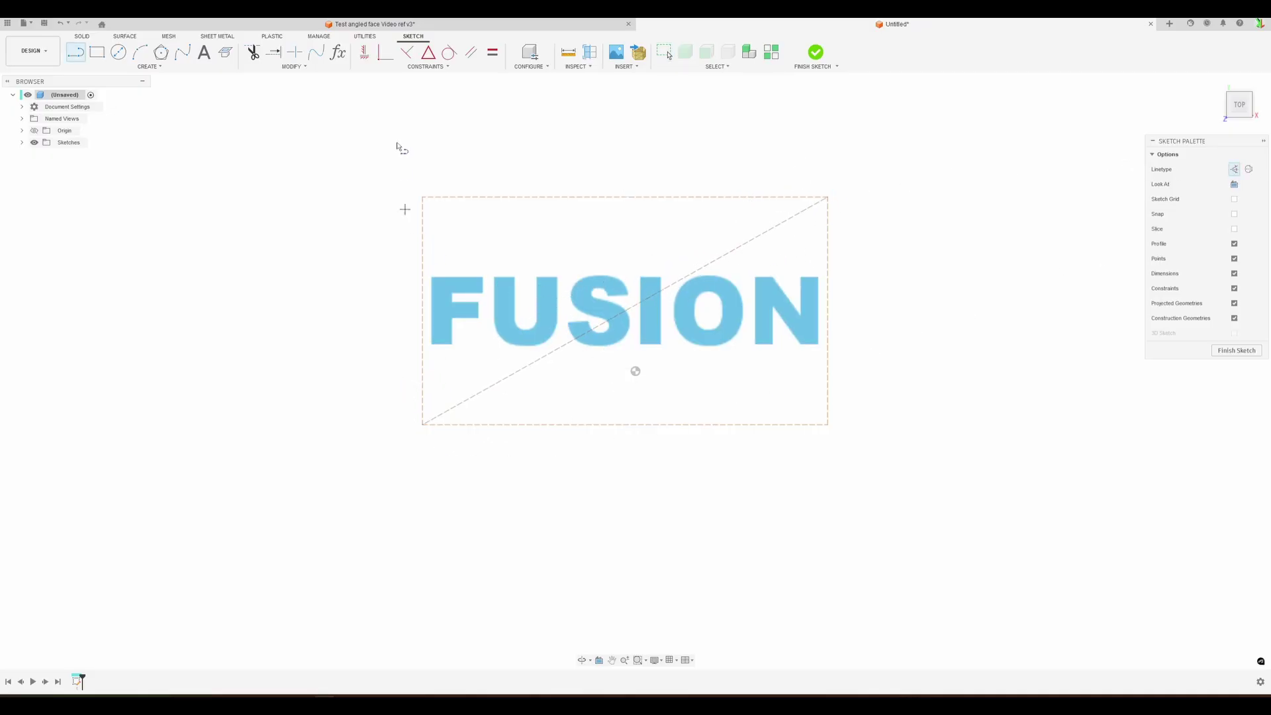
Step: Pin the diagonal's midpoint to the sketch origin, then drag a corner to rotate the box
{"action": "left_click", "coordinate": [428, 53]}
{"action": "left_click", "coordinate": [750, 243]}
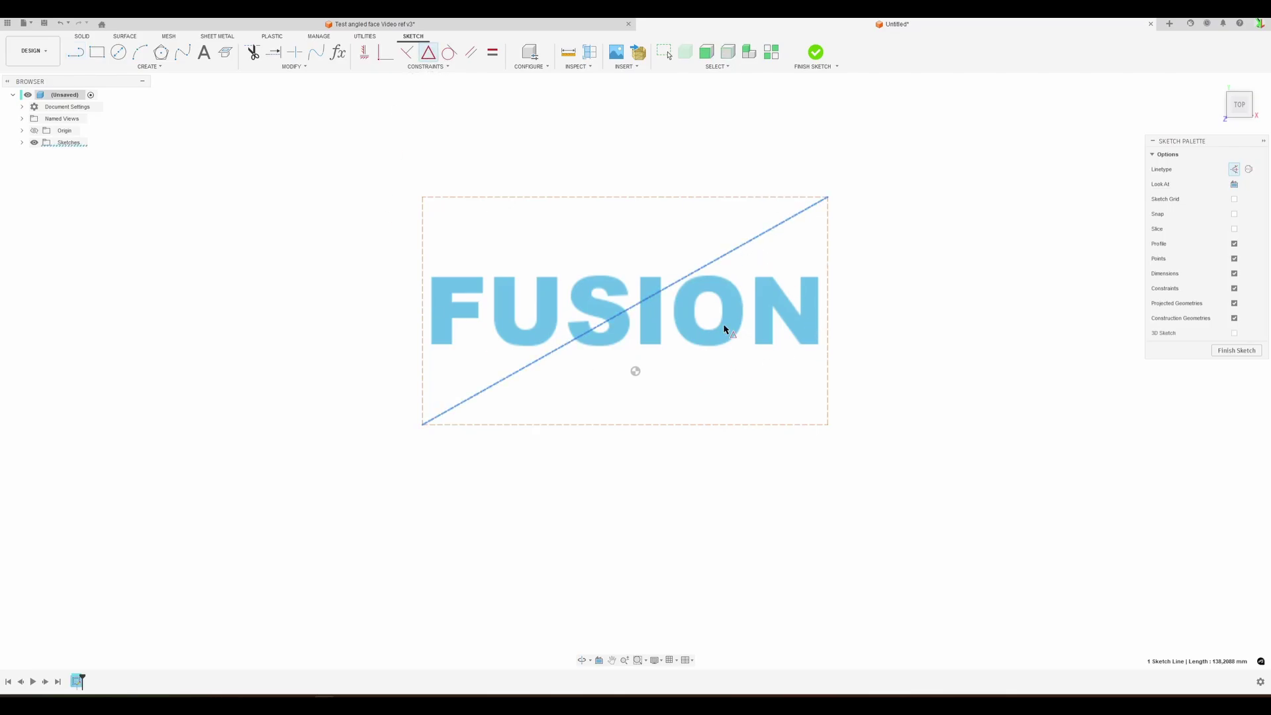
{"action": "left_click", "coordinate": [635, 372]}
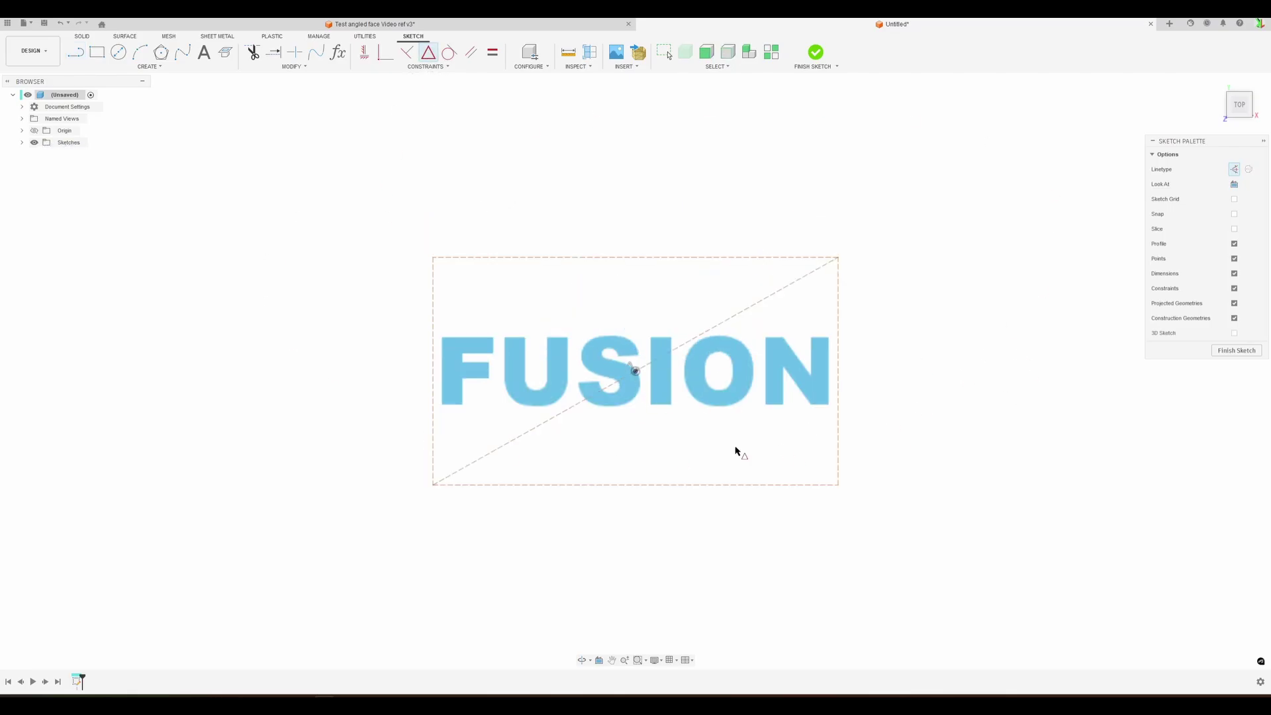
{"action": "middle_click_drag", "start_coordinate": [962, 404], "coordinate": [967, 344]}
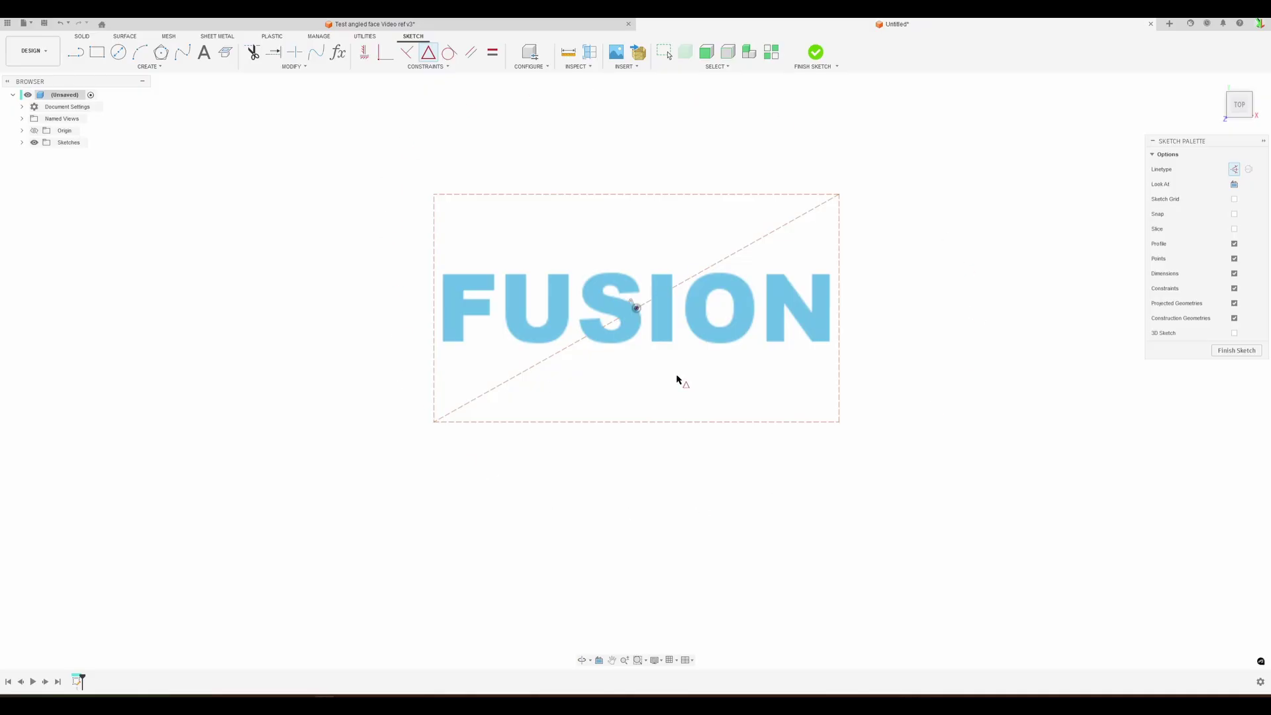
{"action": "key", "text": "Escape"}
{"action": "left_click_drag", "start_coordinate": [433, 195], "coordinate": [406, 193]}
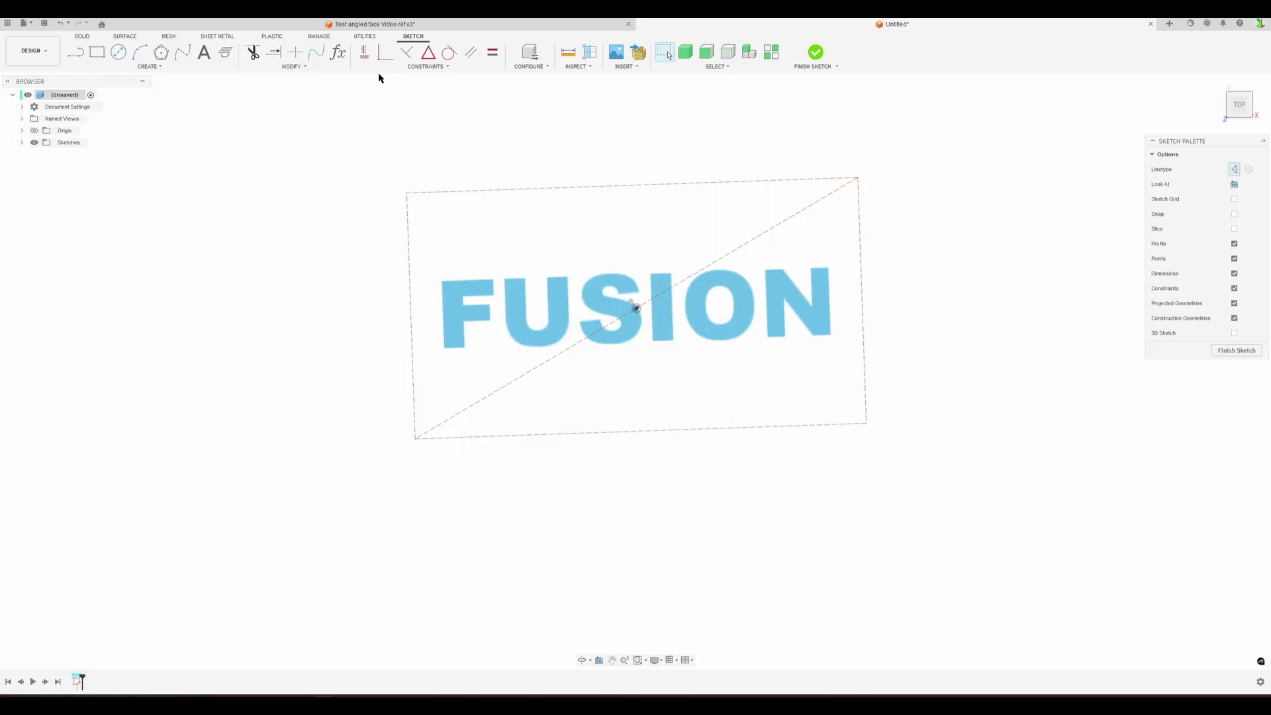
Step: Make the text box's top edge horizontal and dimension its height as 55 mm
{"action": "left_click", "coordinate": [365, 53]}
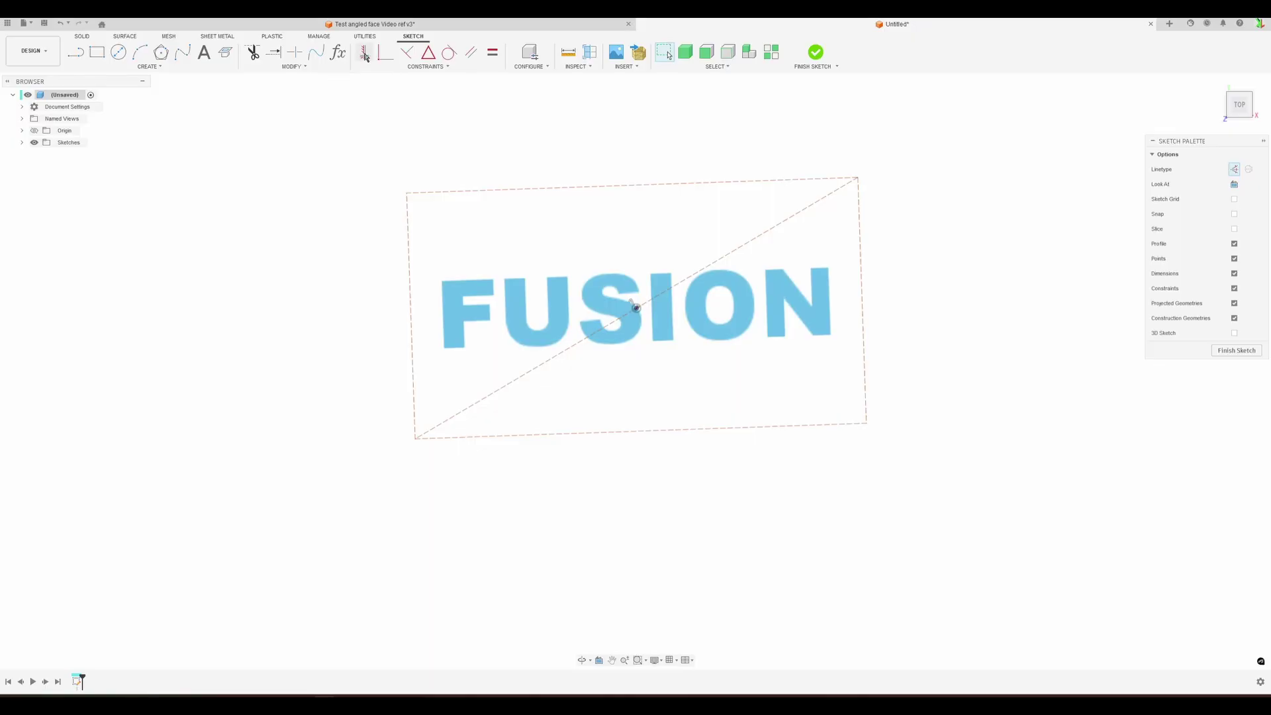
{"action": "left_click", "coordinate": [474, 192]}
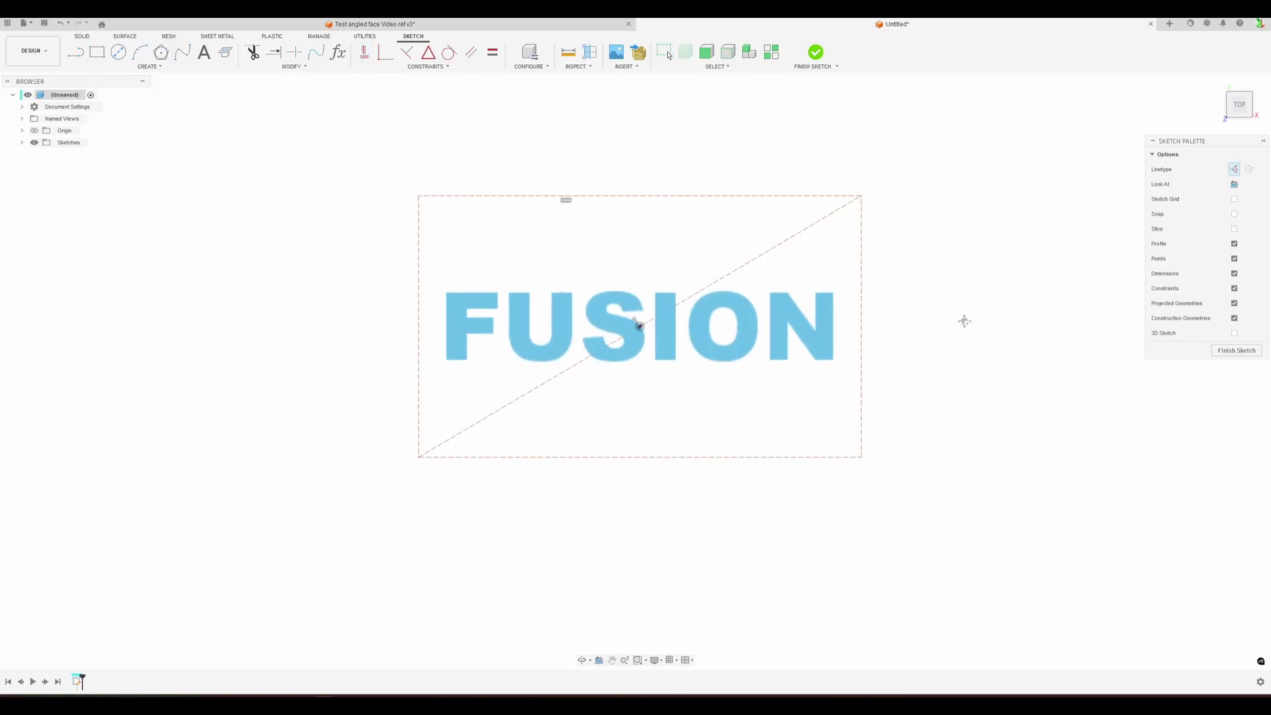
{"action": "key", "text": "Escape"}
{"action": "left_click", "coordinate": [861, 256]}
{"action": "left_click", "coordinate": [935, 278]}
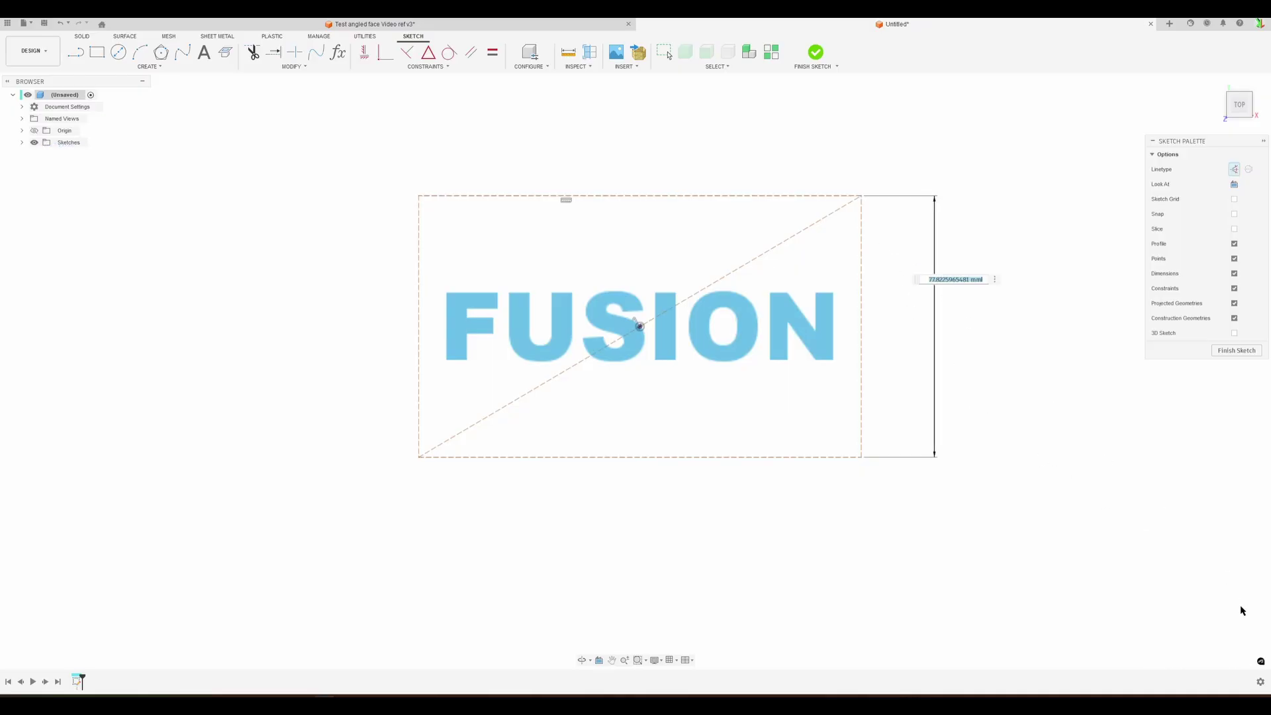
{"action": "type", "text": "55"}
{"action": "key", "text": "Return"}
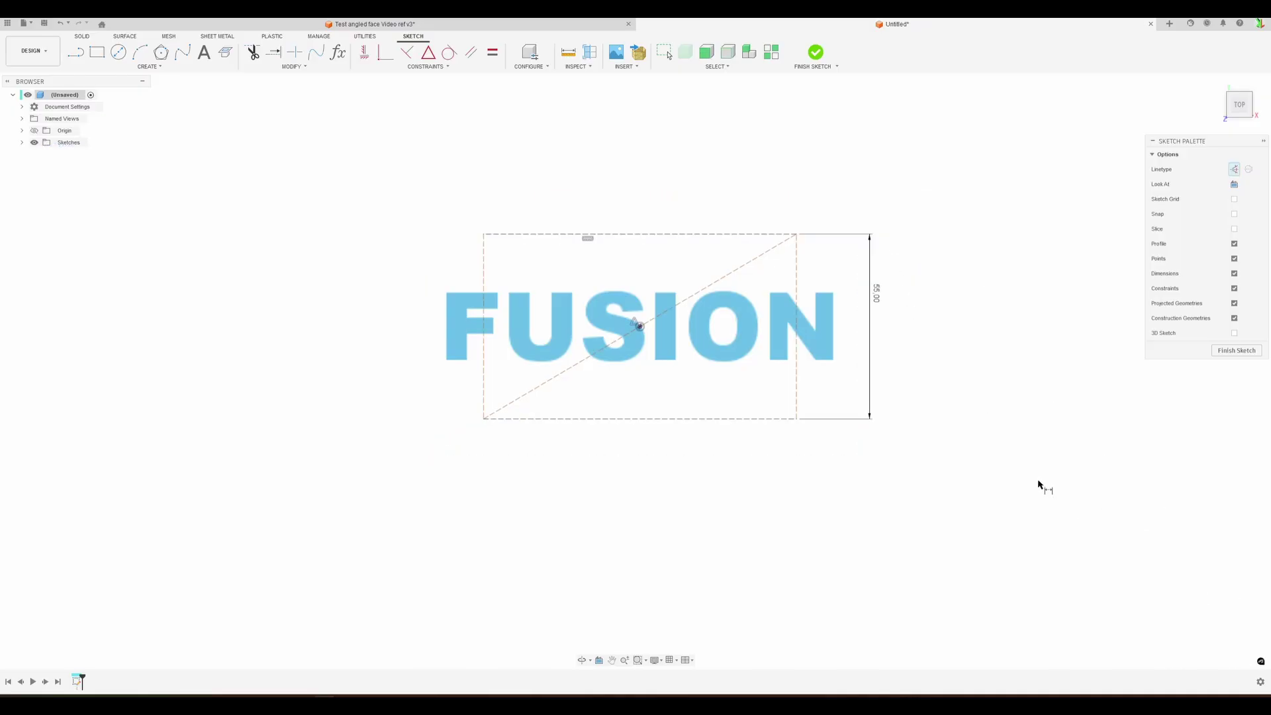
Step: Dimension the text box's top edge to 140 mm wide
{"action": "left_click", "coordinate": [684, 235]}
{"action": "left_click", "coordinate": [672, 172]}
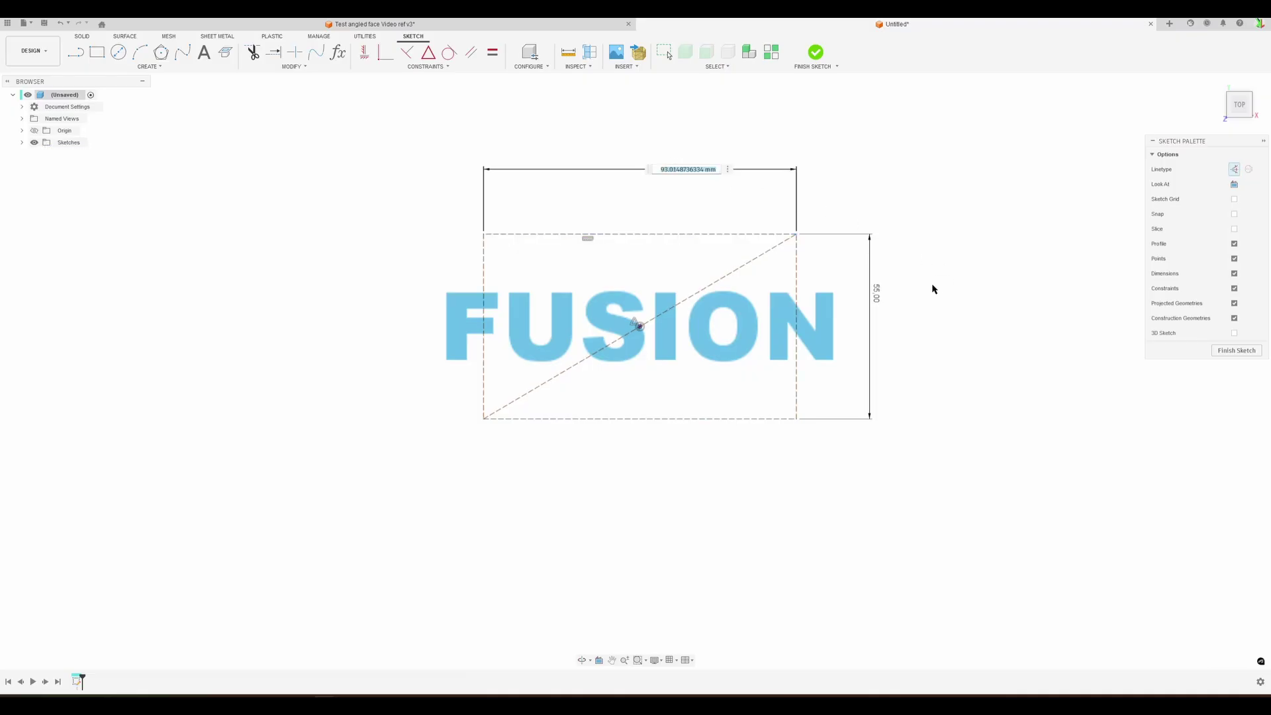
{"action": "type", "text": "140"}
{"action": "key", "text": "Return"}
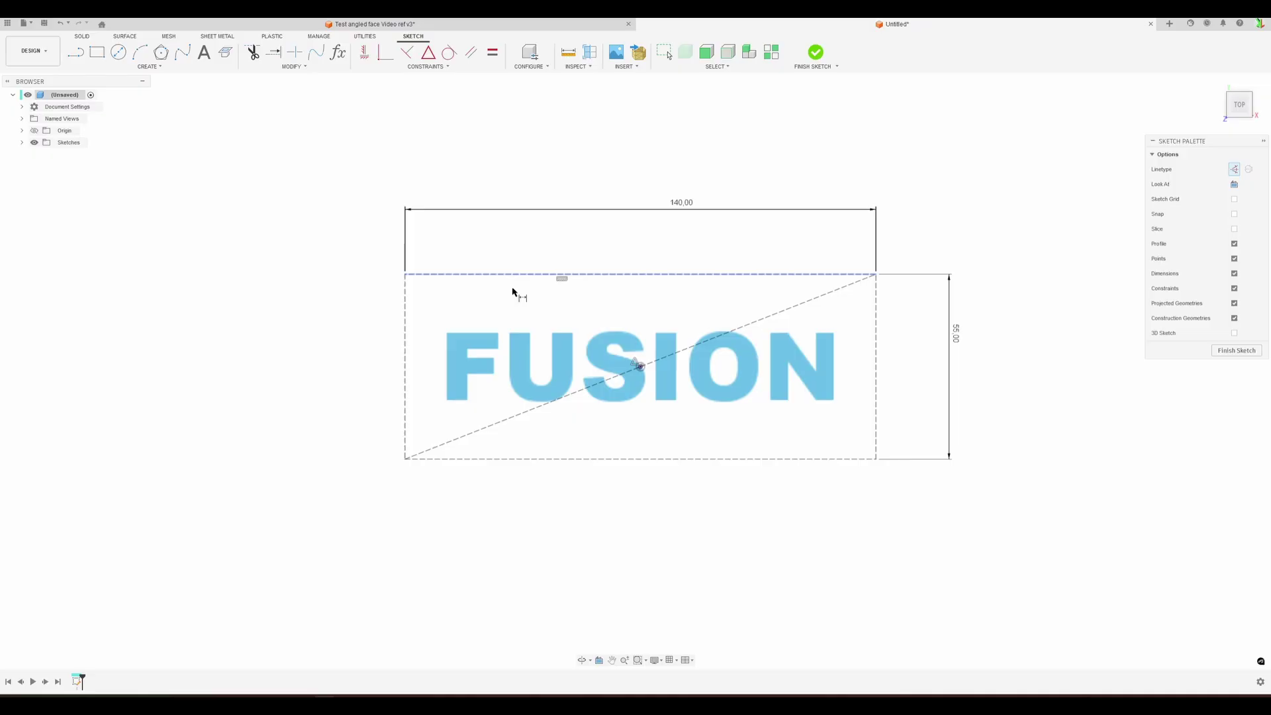
{"action": "key", "text": "Escape"}
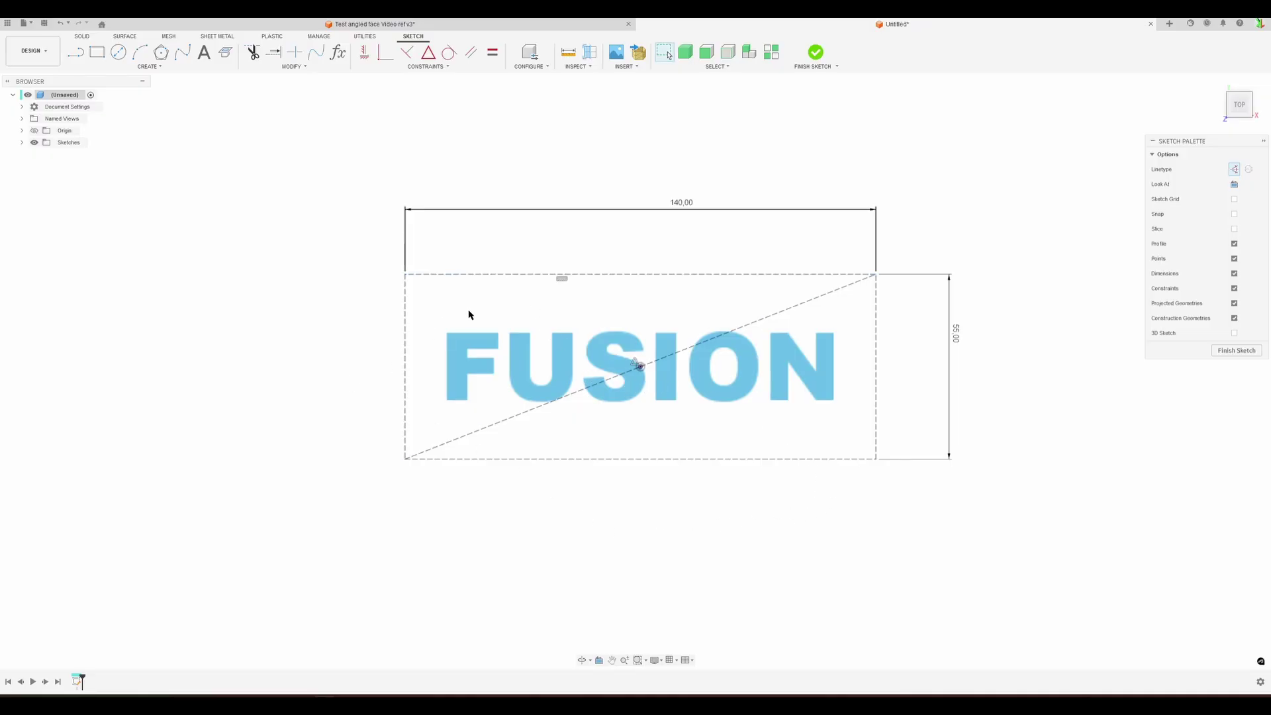
{"action": "left_click", "coordinate": [690, 275]}
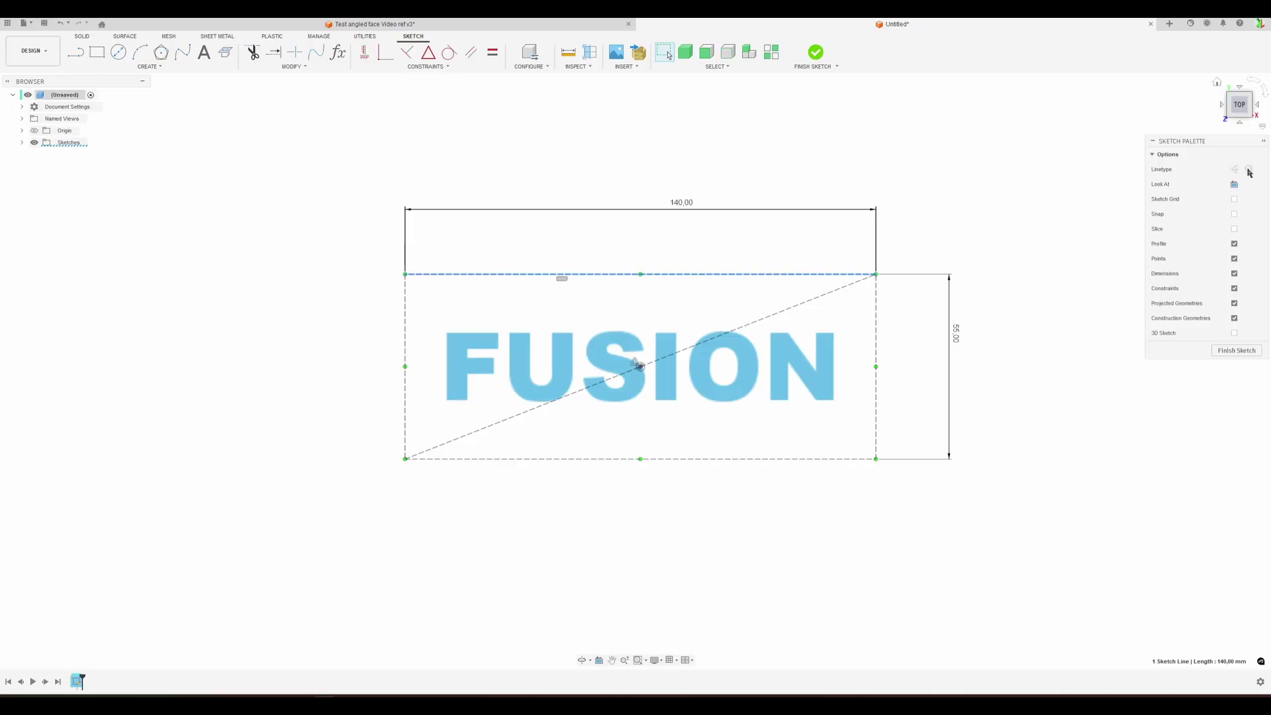
{"action": "left_click", "coordinate": [1044, 302]}
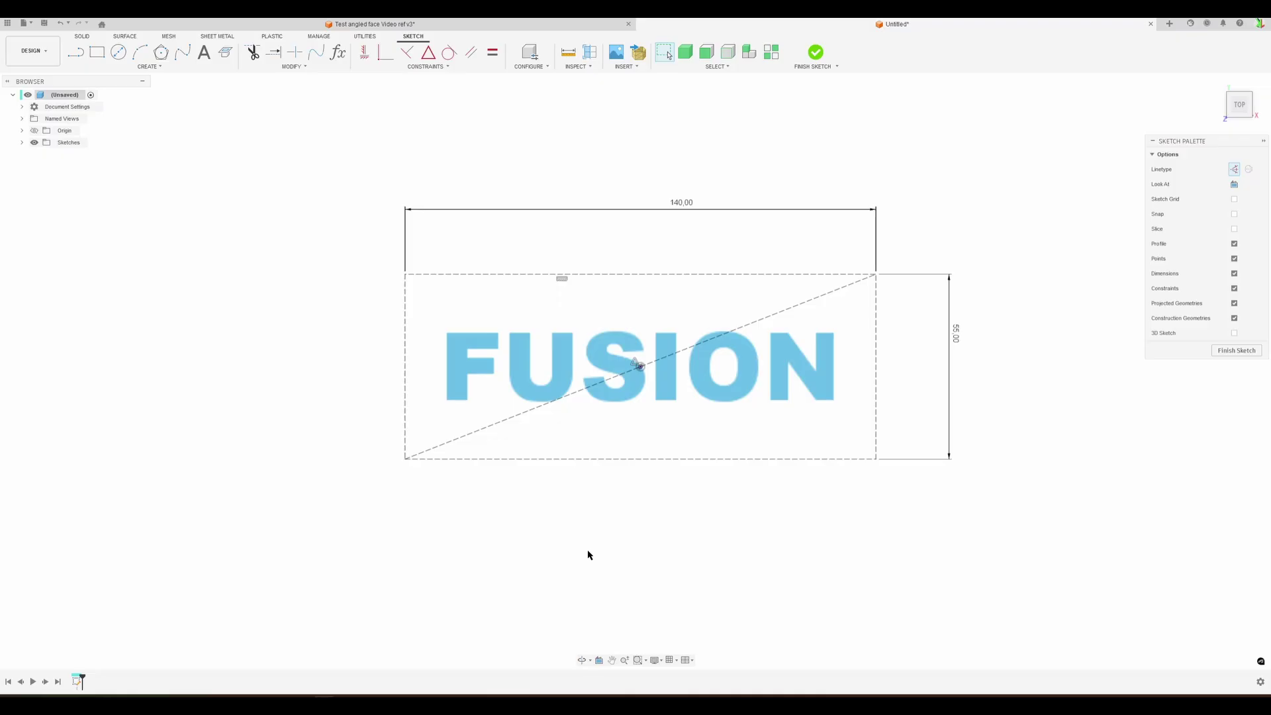
{"action": "key", "text": "l"}
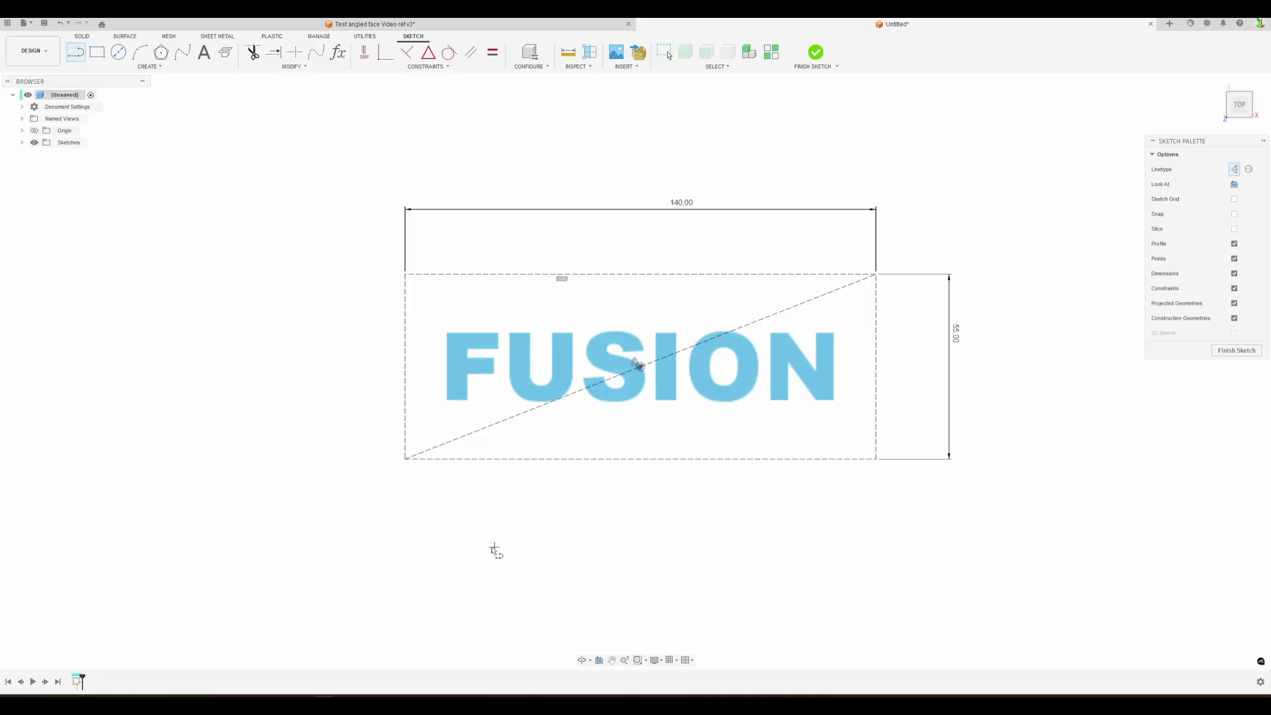
Step: Draw a horizontal normal (non-construction) line across FUSION and finish the sketch
{"action": "left_click", "coordinate": [406, 366]}
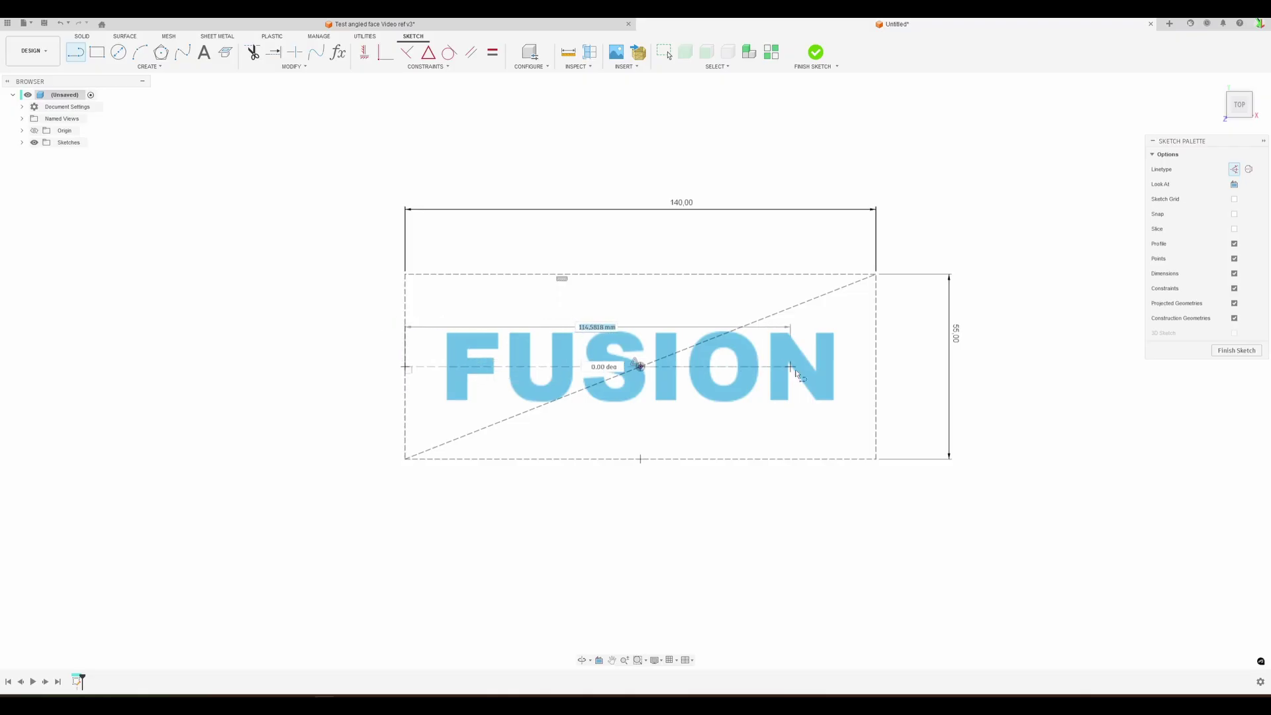
{"action": "left_click", "coordinate": [876, 367]}
{"action": "key", "text": "Escape"}
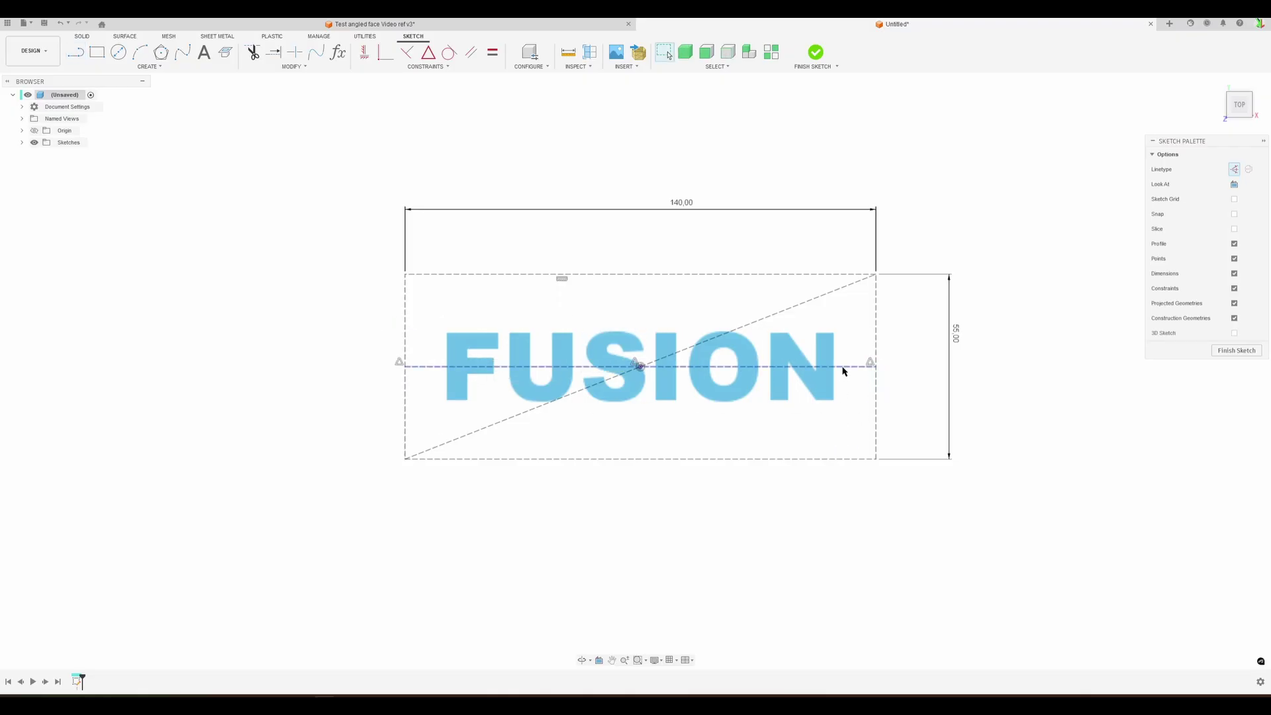
{"action": "left_click", "coordinate": [1235, 170]}
{"action": "left_click", "coordinate": [1104, 395]}
{"action": "left_click", "coordinate": [845, 368]}
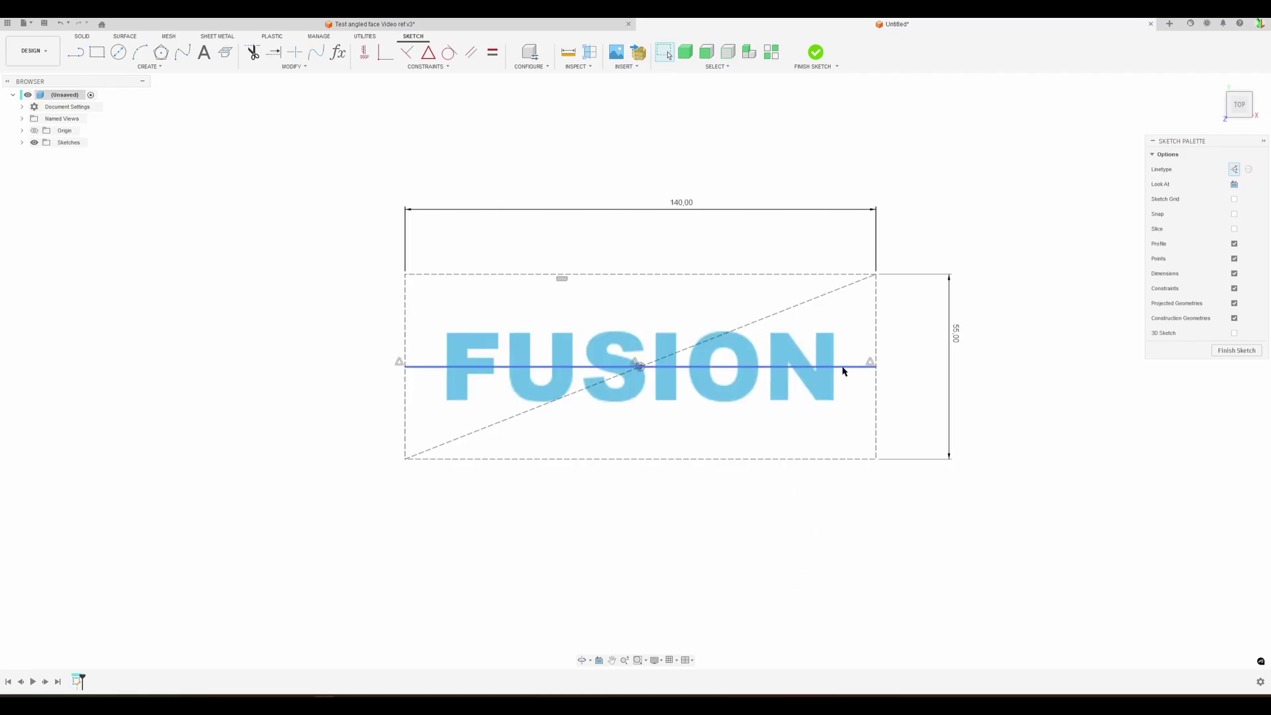
{"action": "key", "text": "Escape"}
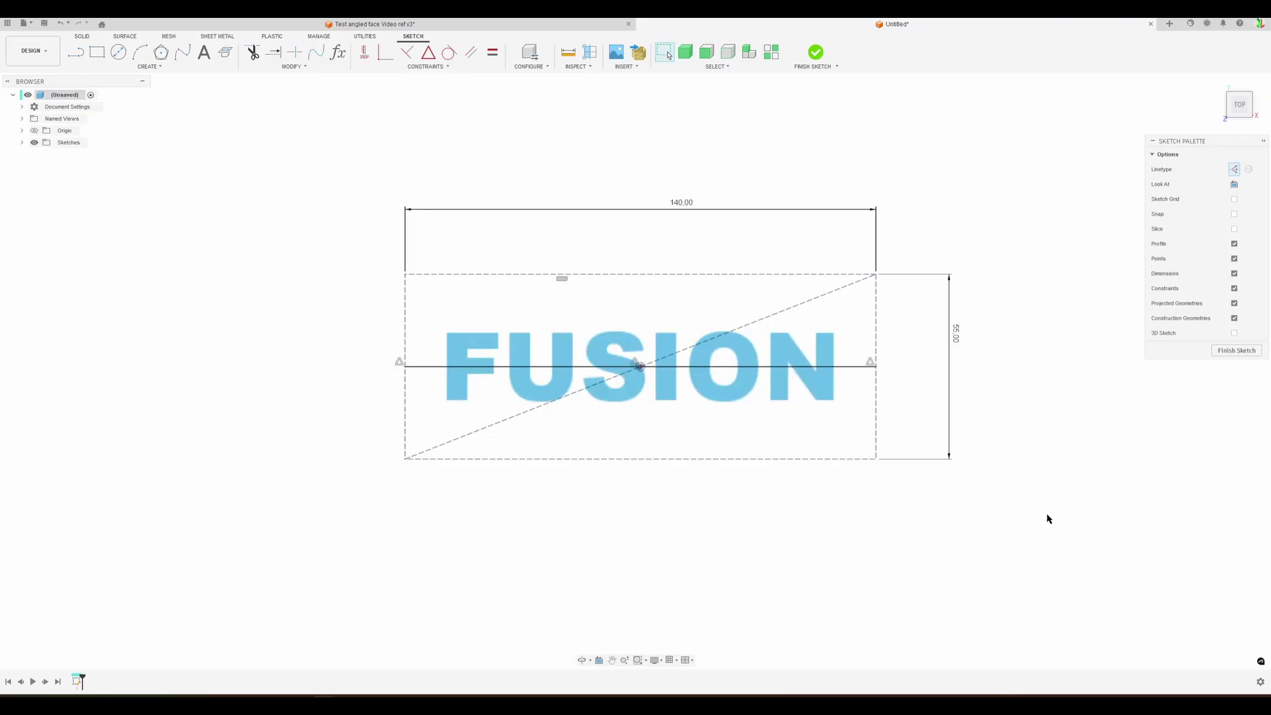
{"action": "left_click", "coordinate": [1230, 350]}
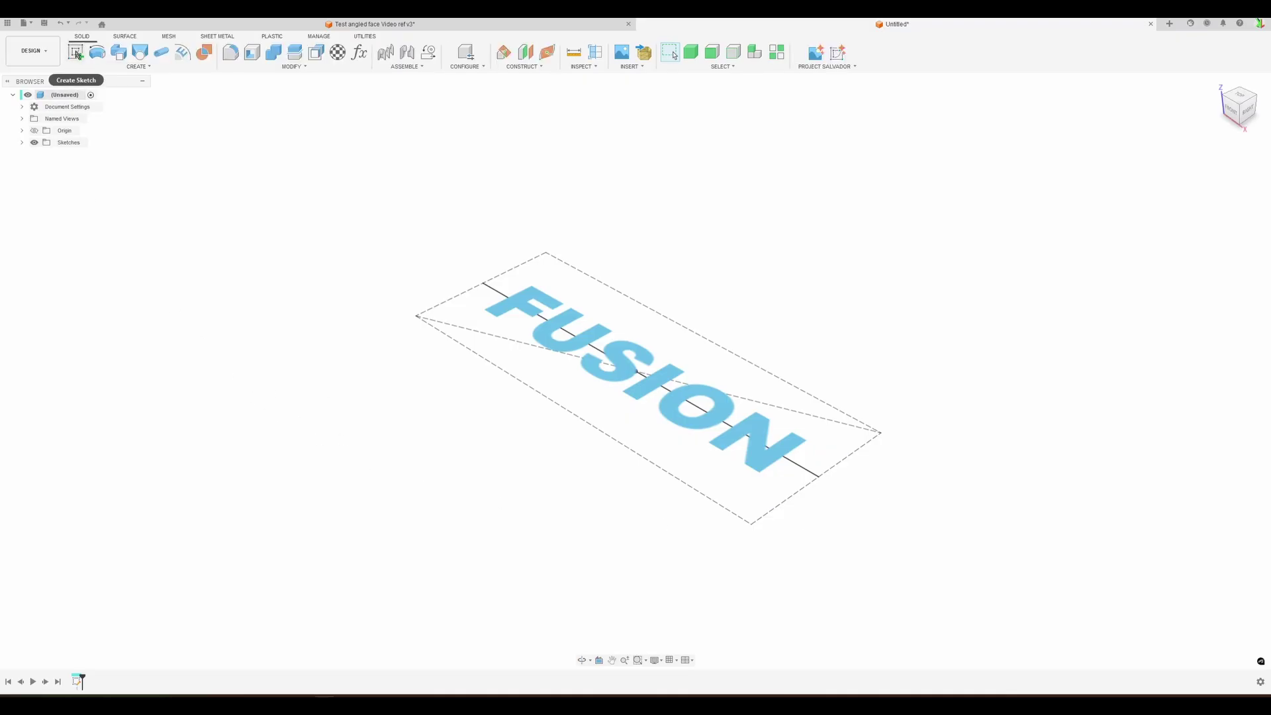
Step: Project the text box's four rectangle edges into a new XY-plane sketch and finish it
{"action": "left_click", "coordinate": [76, 54]}
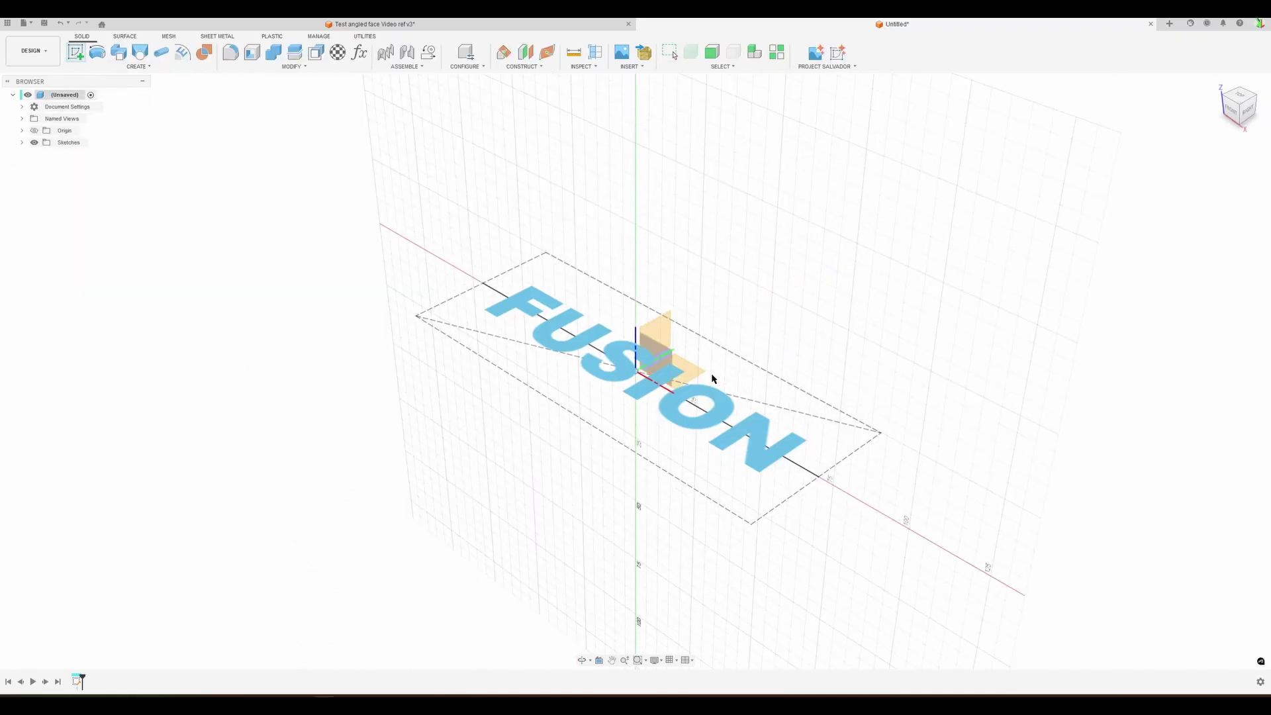
{"action": "left_click", "coordinate": [702, 376]}
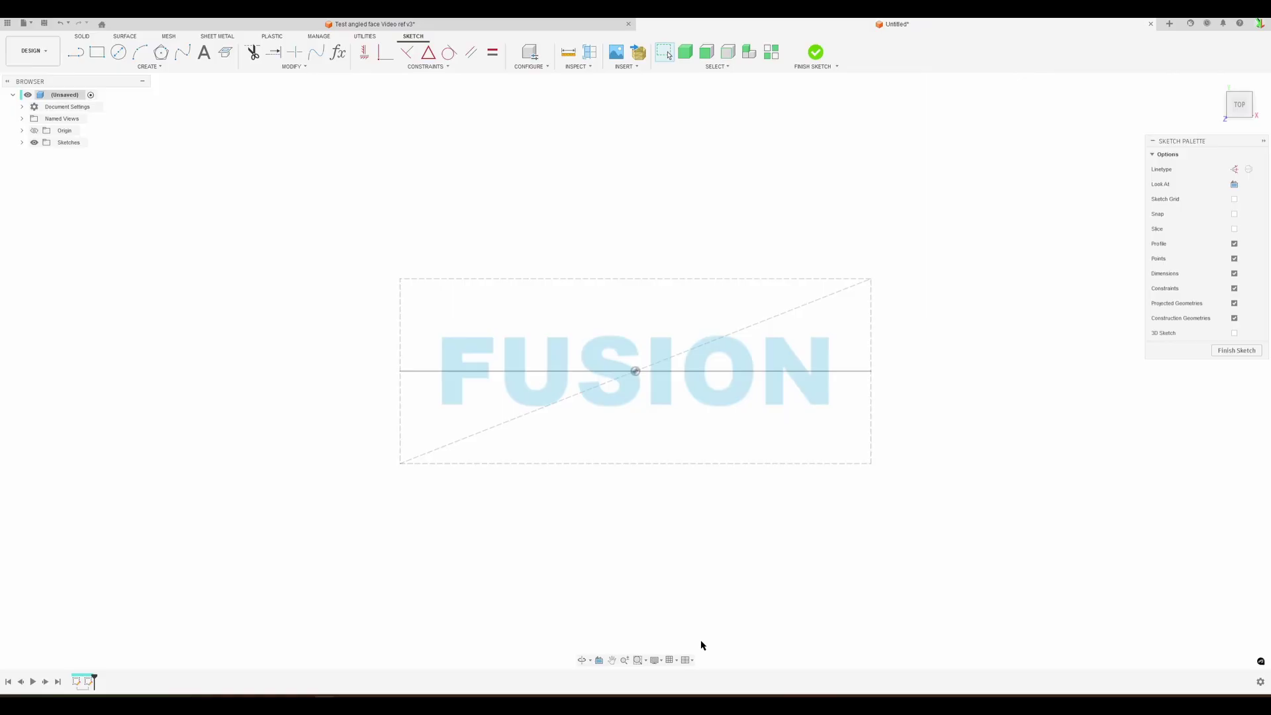
{"action": "key", "text": "p"}
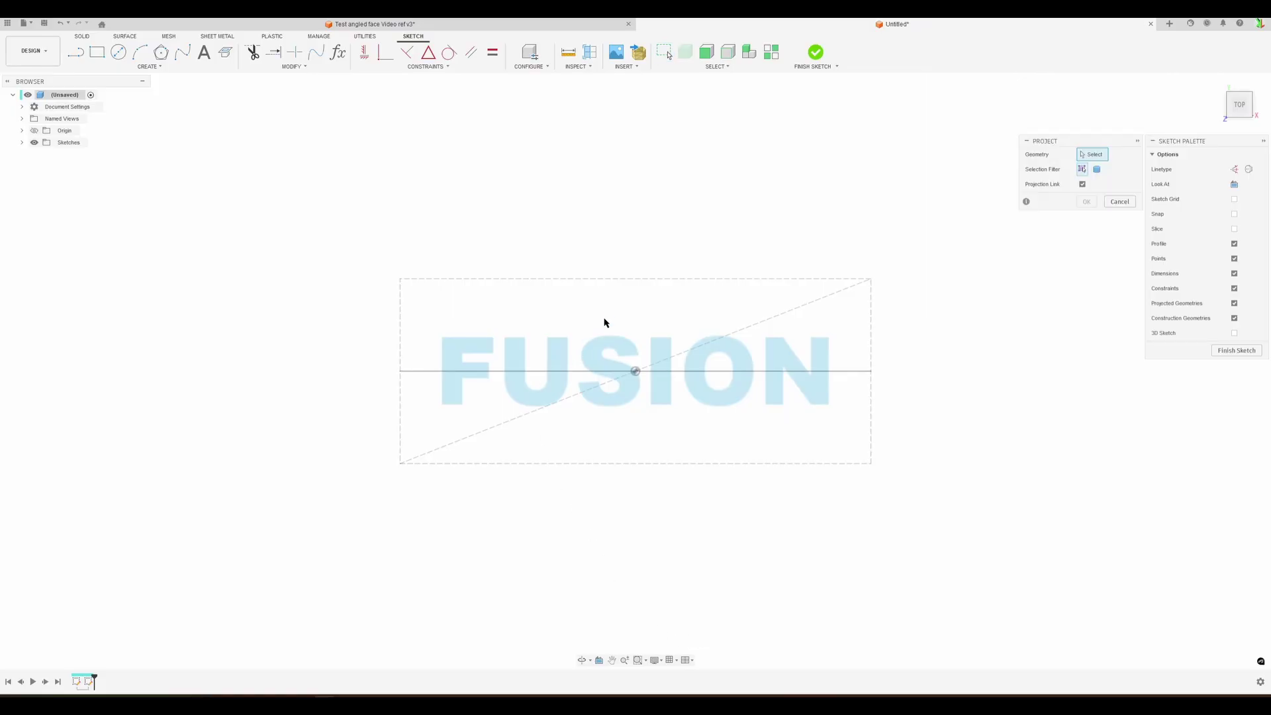
{"action": "left_click", "coordinate": [608, 280]}
{"action": "left_click", "coordinate": [871, 328]}
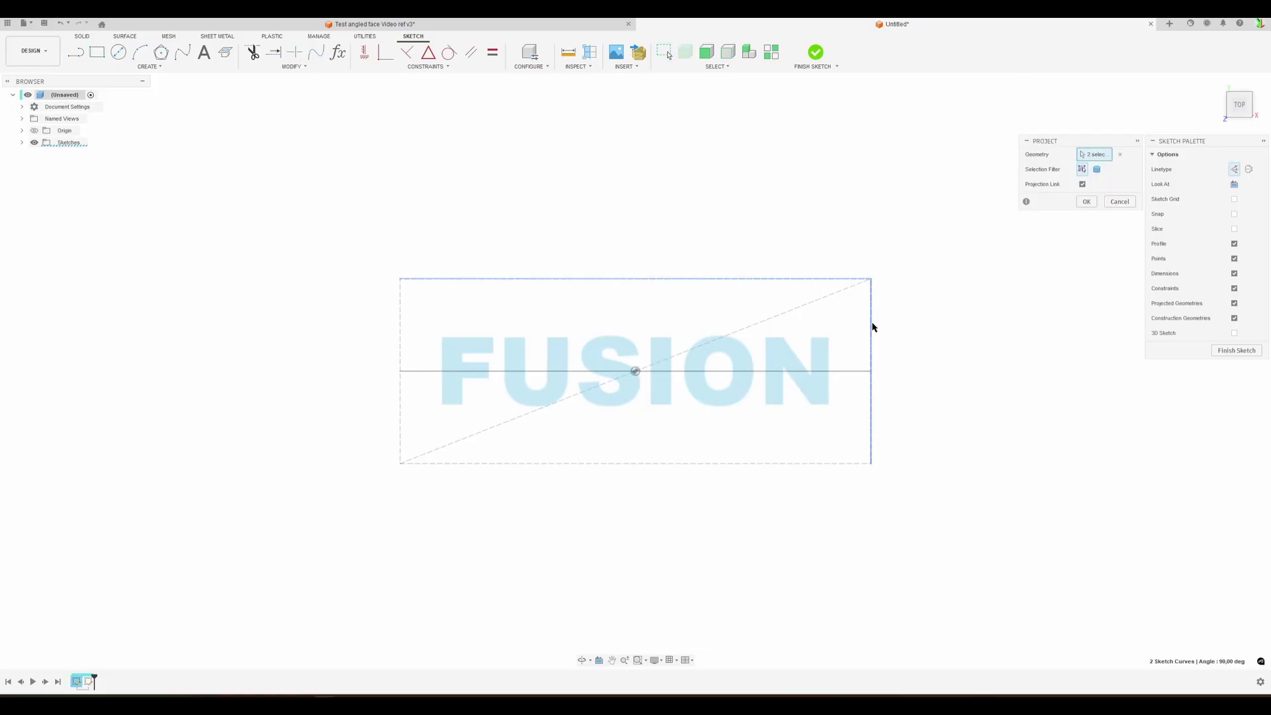
{"action": "left_click", "coordinate": [818, 464]}
{"action": "left_click", "coordinate": [401, 326]}
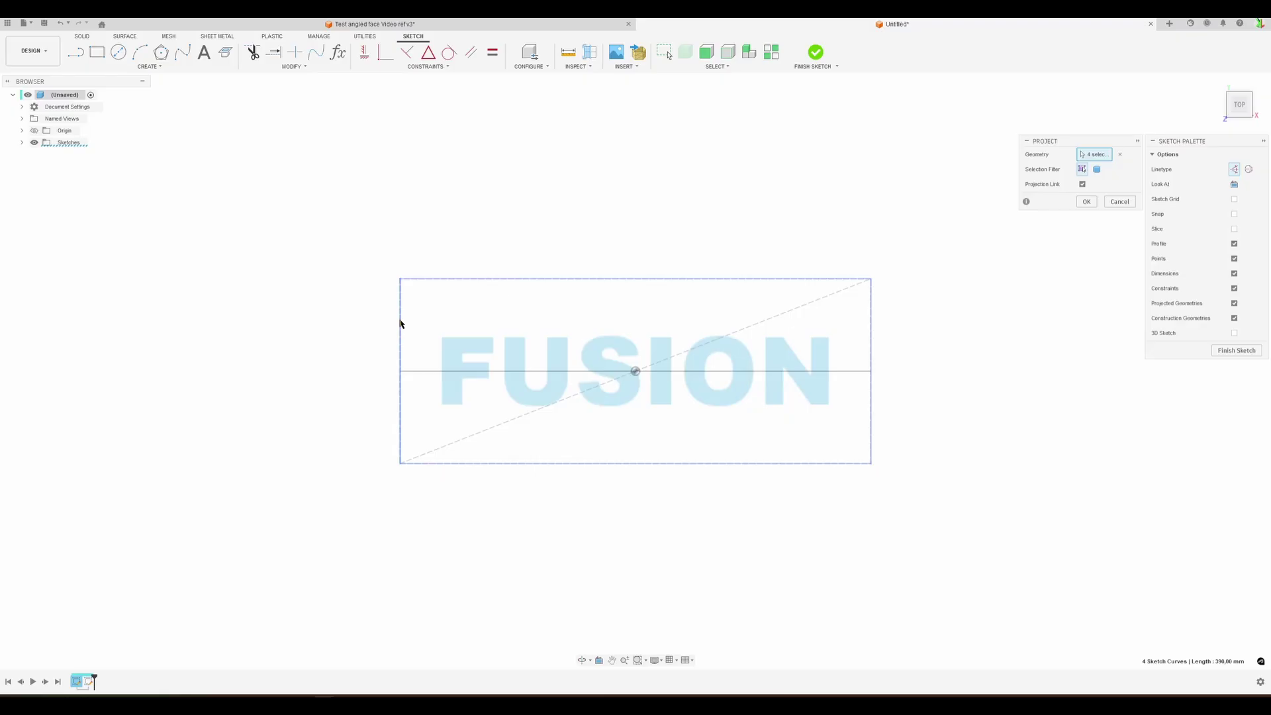
{"action": "left_click", "coordinate": [1087, 202]}
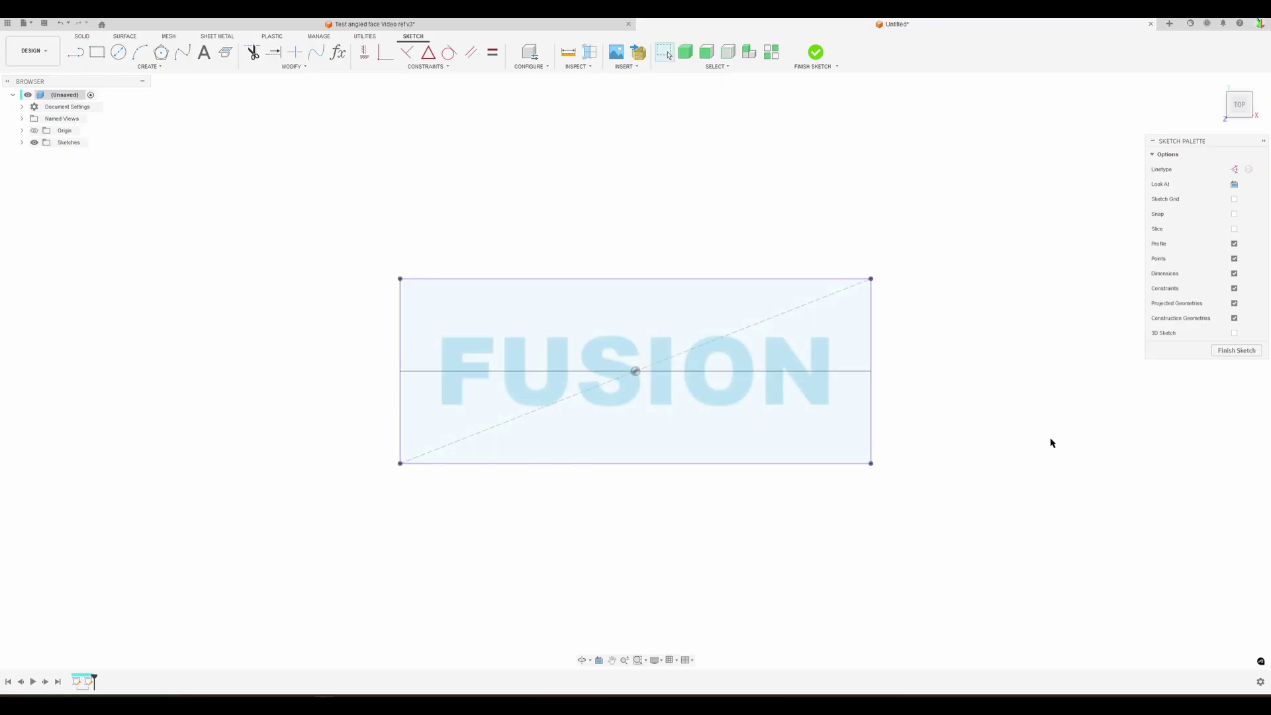
{"action": "left_click", "coordinate": [1246, 351]}
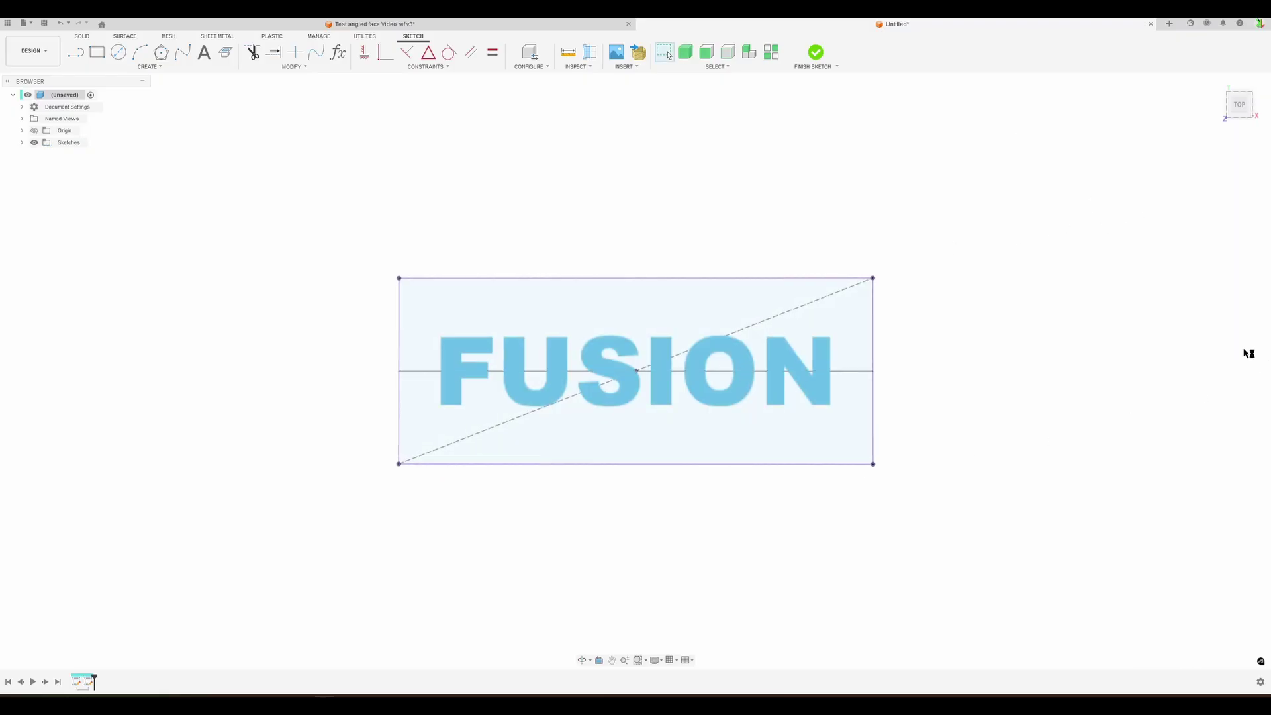
Step: Hide Sketch1 and extrude the projected rectangle -15 mm into a solid block
{"action": "left_click", "coordinate": [21, 144]}
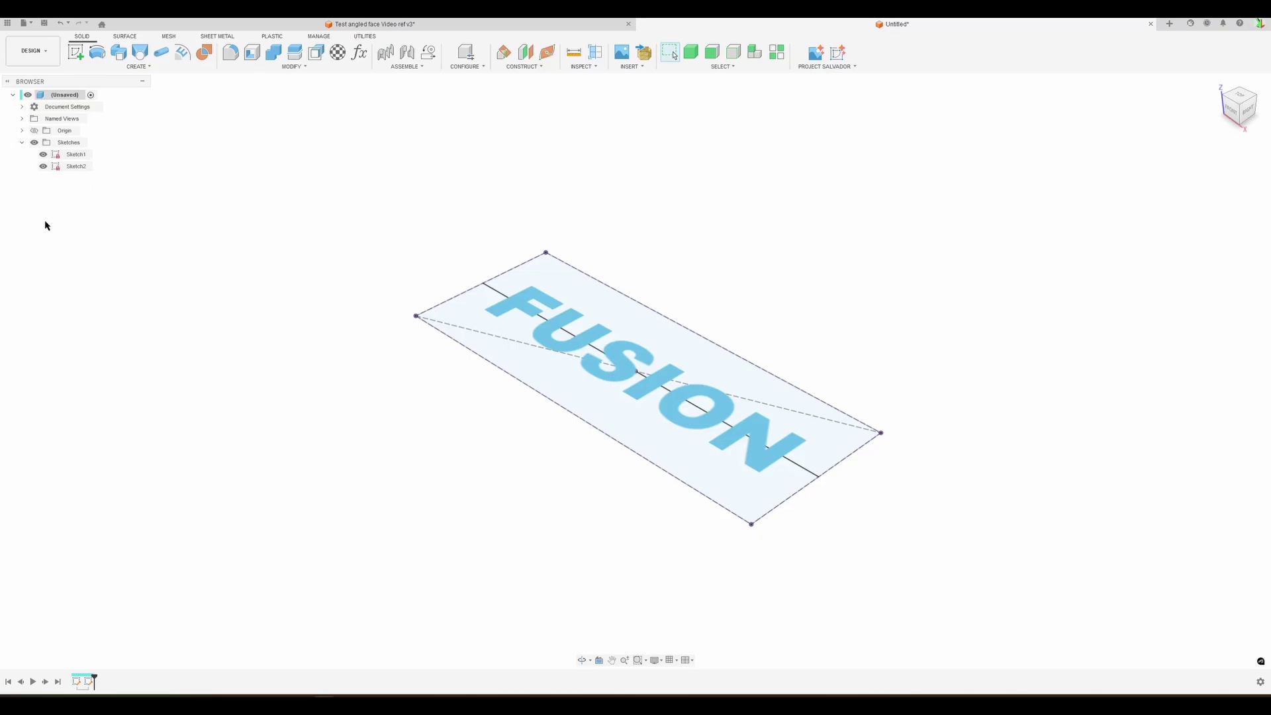
{"action": "left_click", "coordinate": [43, 154]}
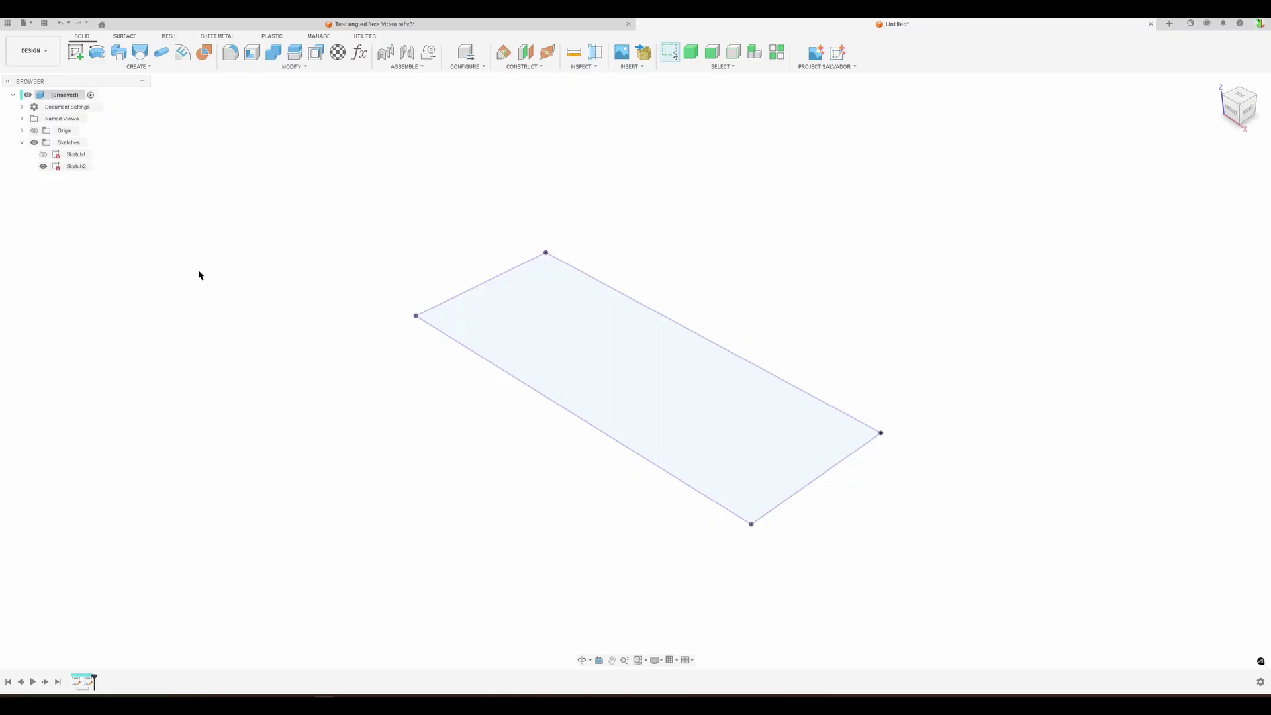
{"action": "key", "text": "e"}
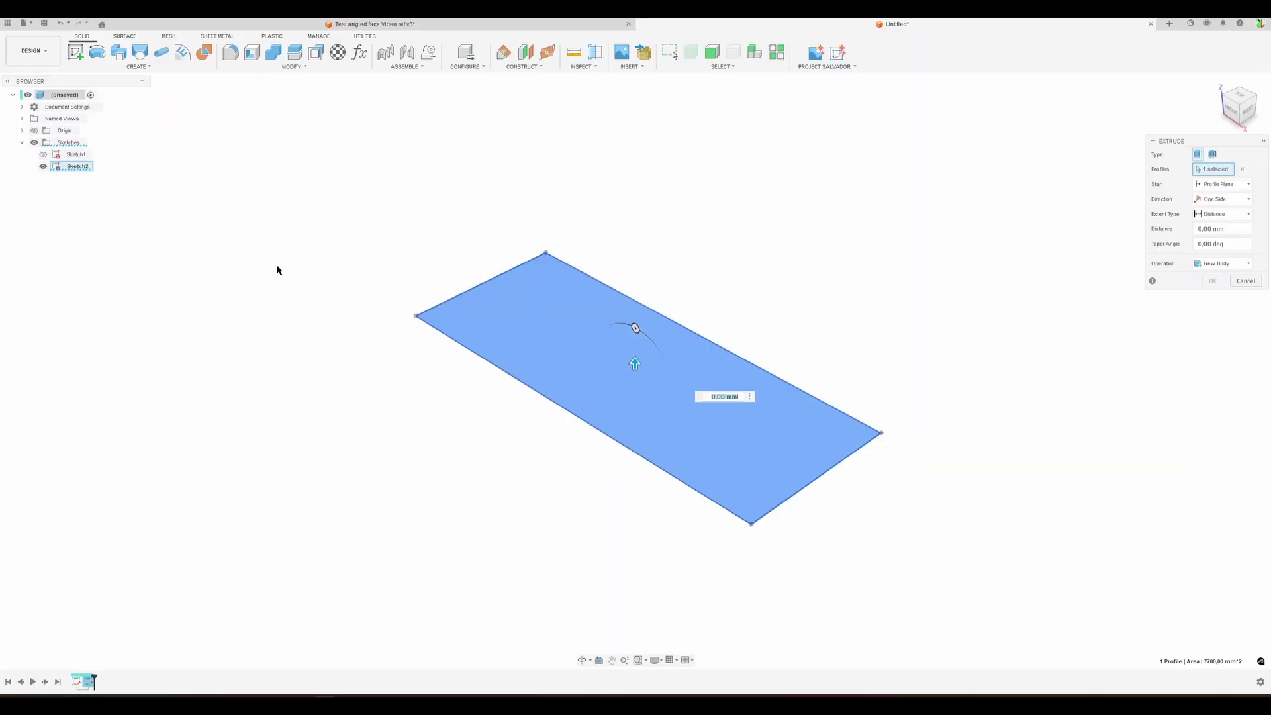
{"action": "left_click", "coordinate": [43, 154]}
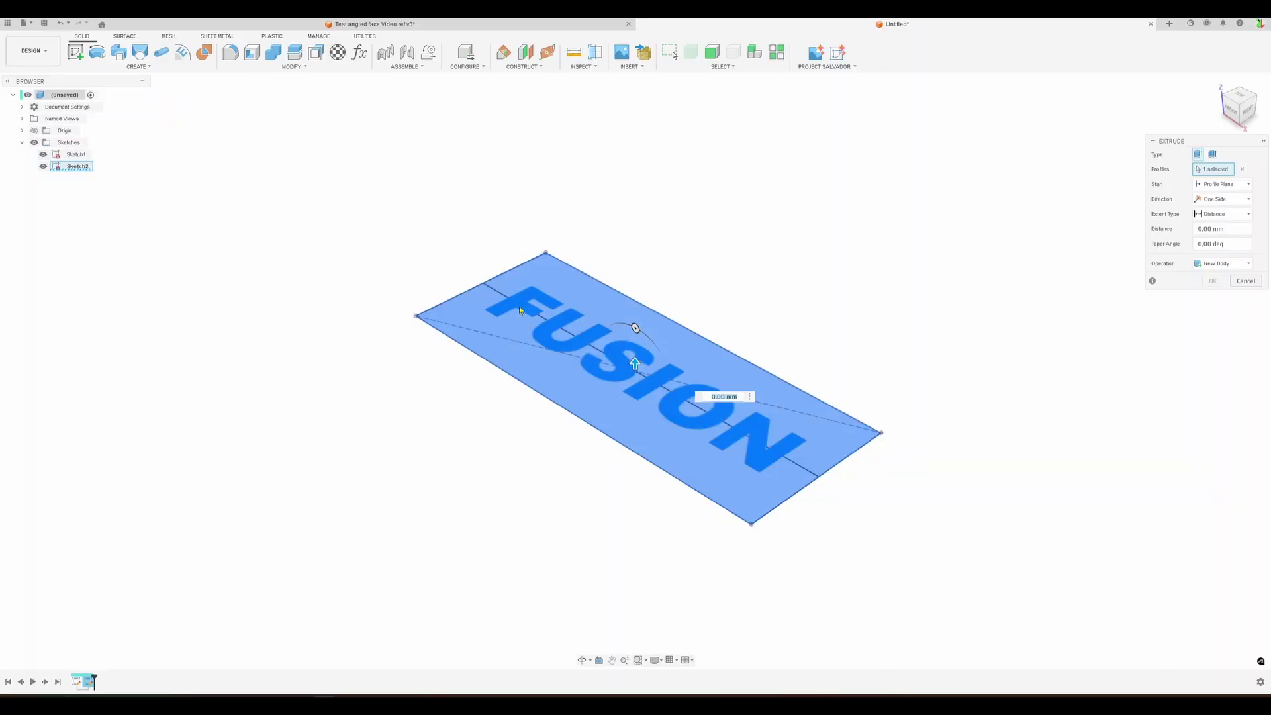
{"action": "left_click", "coordinate": [43, 155]}
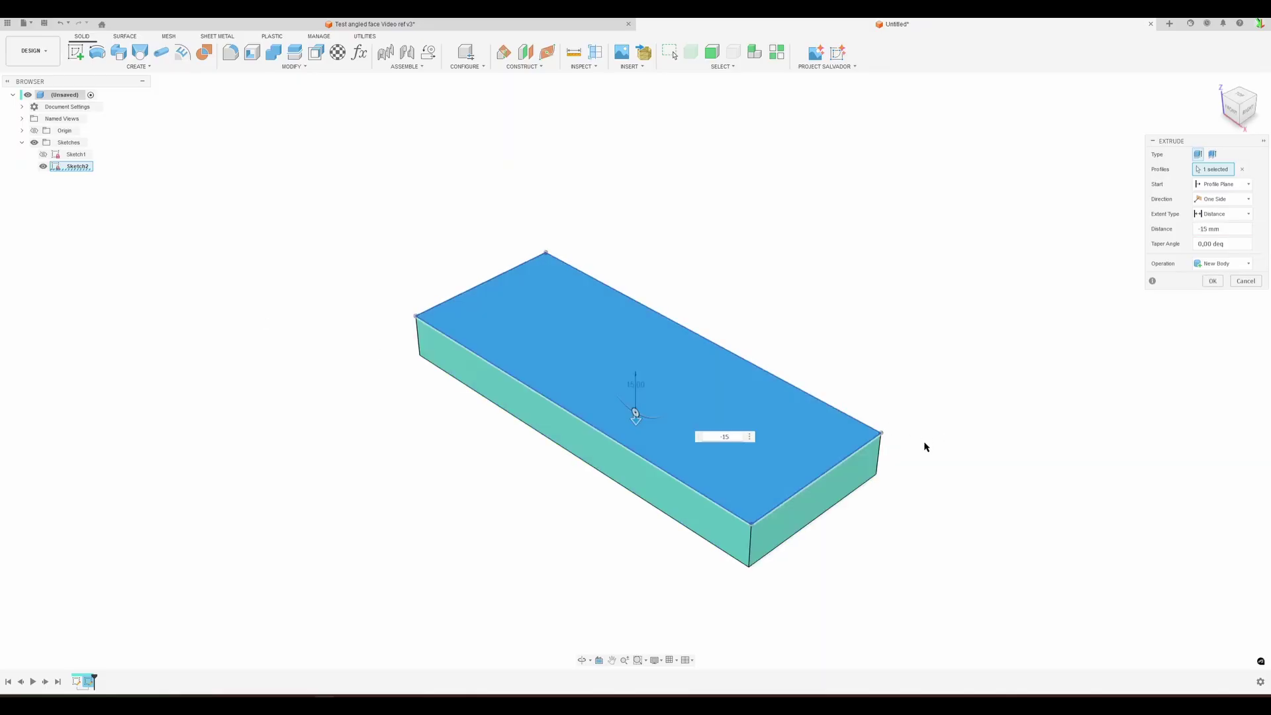
{"action": "key", "text": "Return"}
{"action": "middle_click_drag", "start_coordinate": [397, 513], "coordinate": [318, 407], "text": "shift"}
Step: Hide Sketch2 and show Sketch1 with the FUSION text
{"action": "left_click", "coordinate": [44, 178]}
{"action": "left_click", "coordinate": [43, 166]}
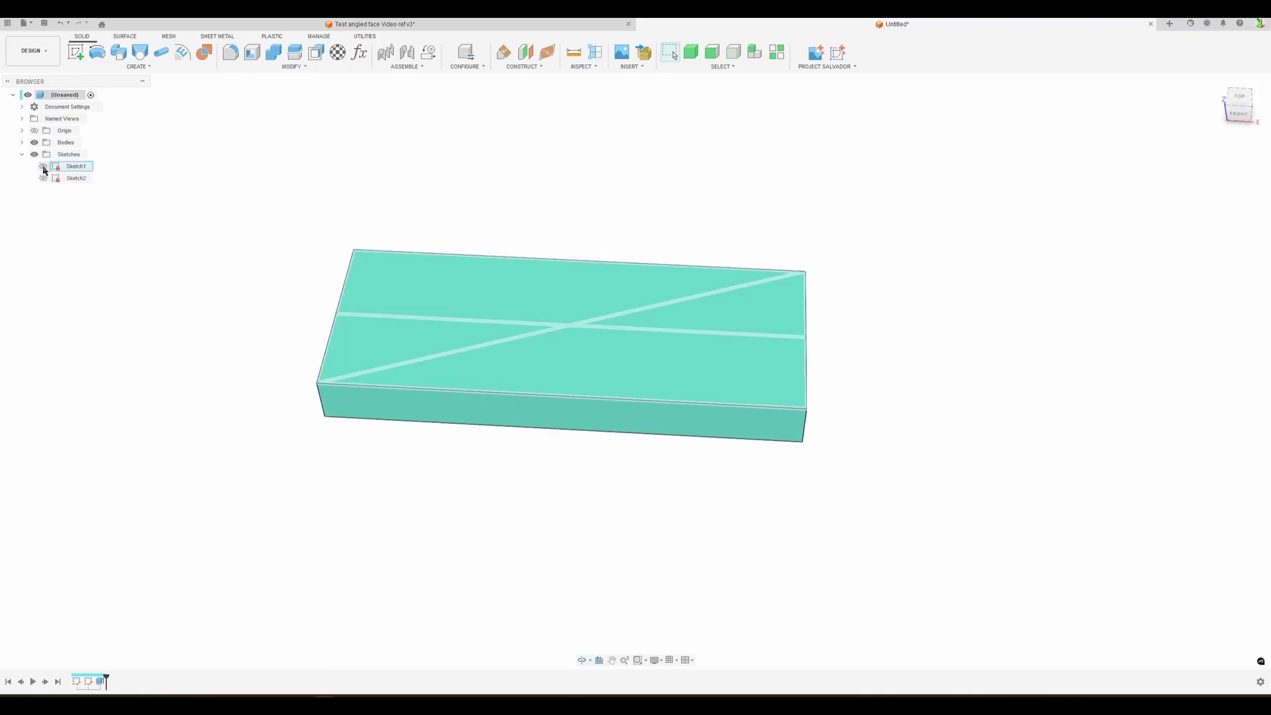
{"action": "middle_click_drag", "start_coordinate": [167, 311], "coordinate": [153, 307], "text": "shift"}
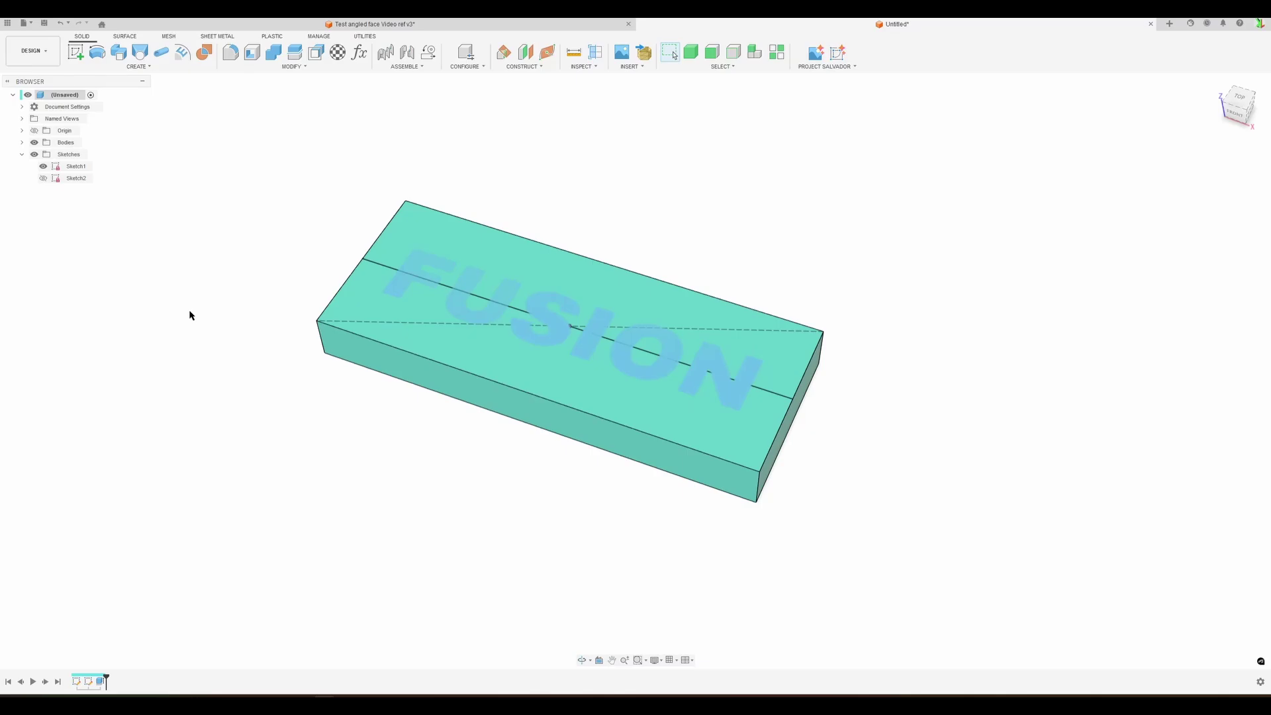
Step: Cut the FUSION text profile into the block using a To Object extrude
{"action": "key", "text": "e"}
{"action": "left_click", "coordinate": [728, 390]}
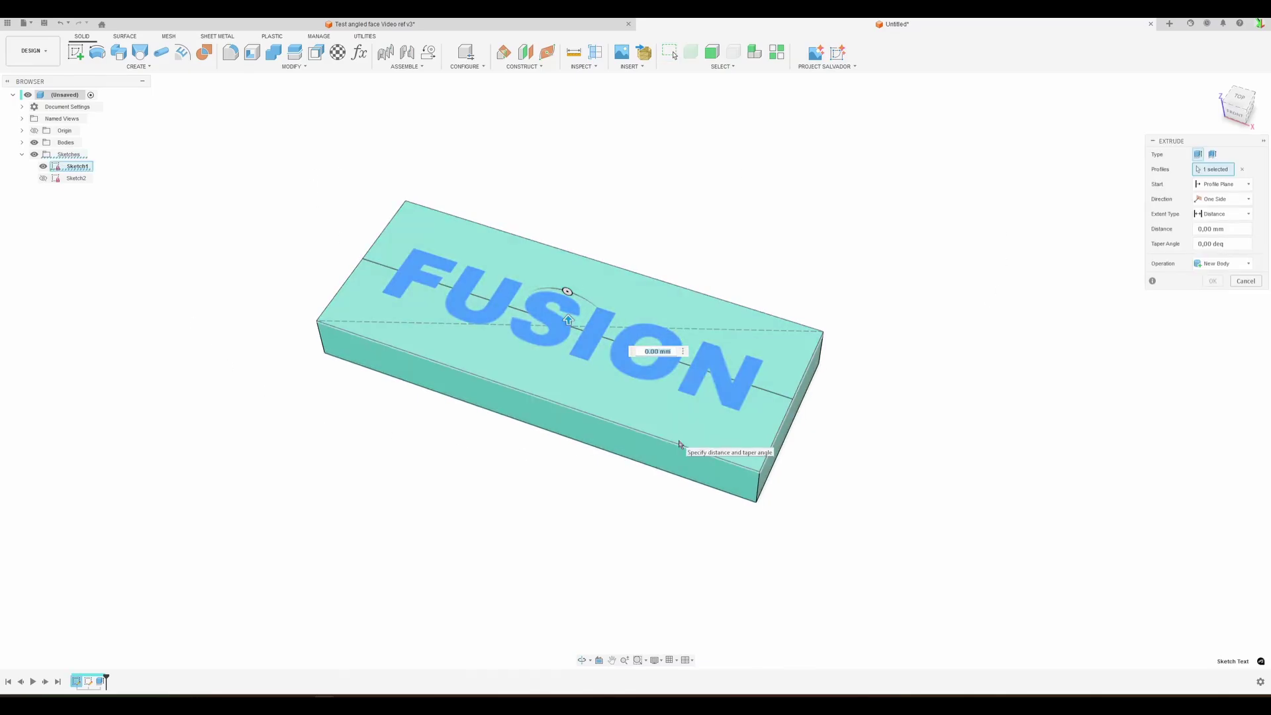
{"action": "middle_click_drag", "start_coordinate": [870, 454], "coordinate": [880, 462]}
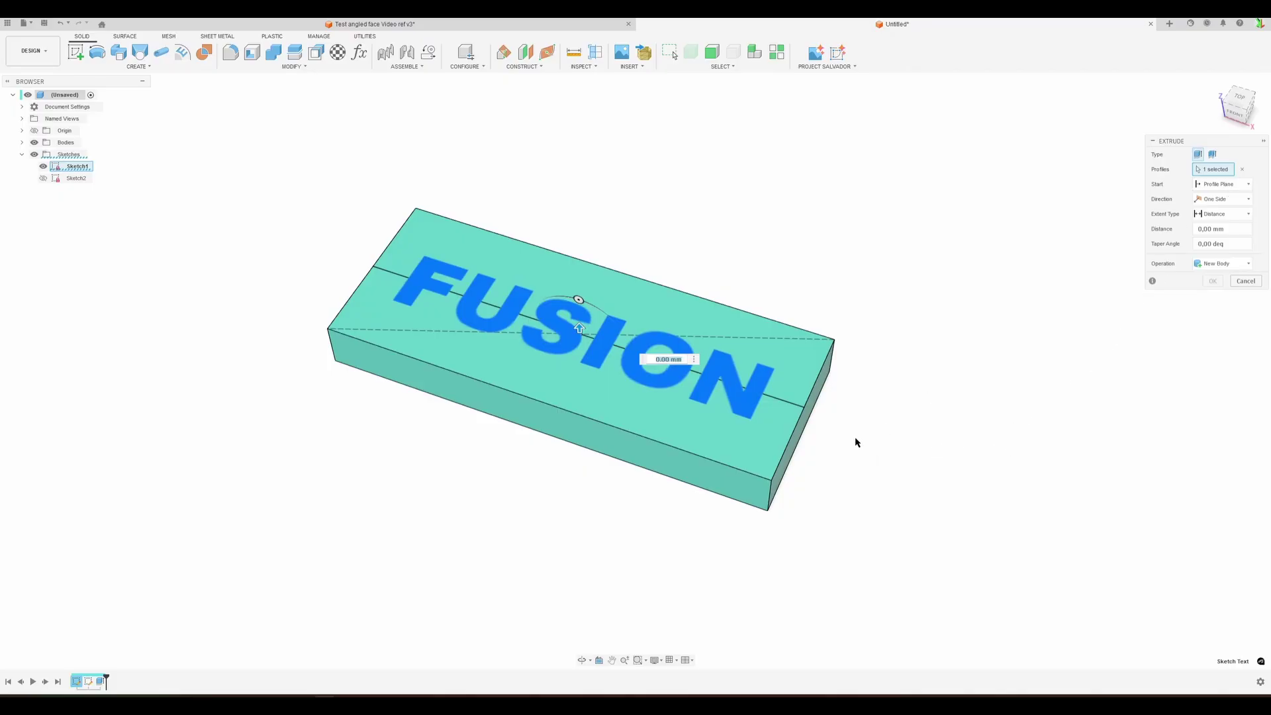
{"action": "middle_click_drag", "start_coordinate": [679, 358], "coordinate": [632, 331], "text": "shift"}
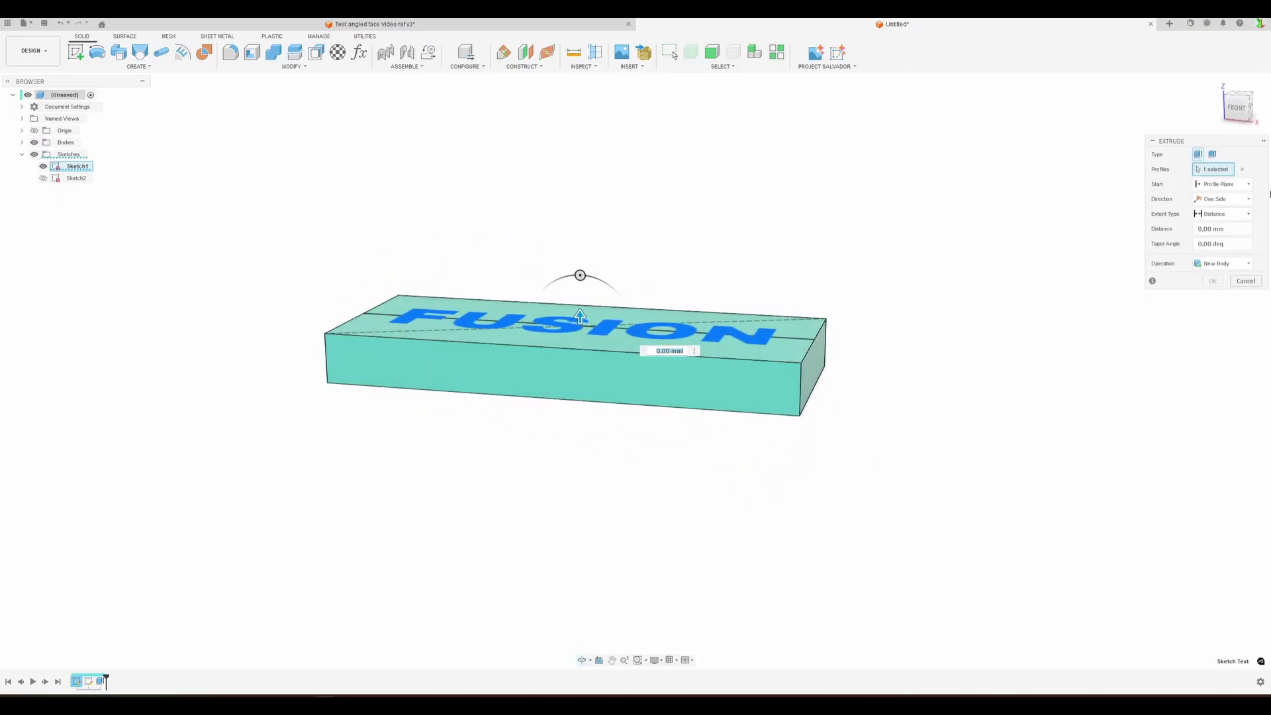
{"action": "left_click", "coordinate": [1221, 214]}
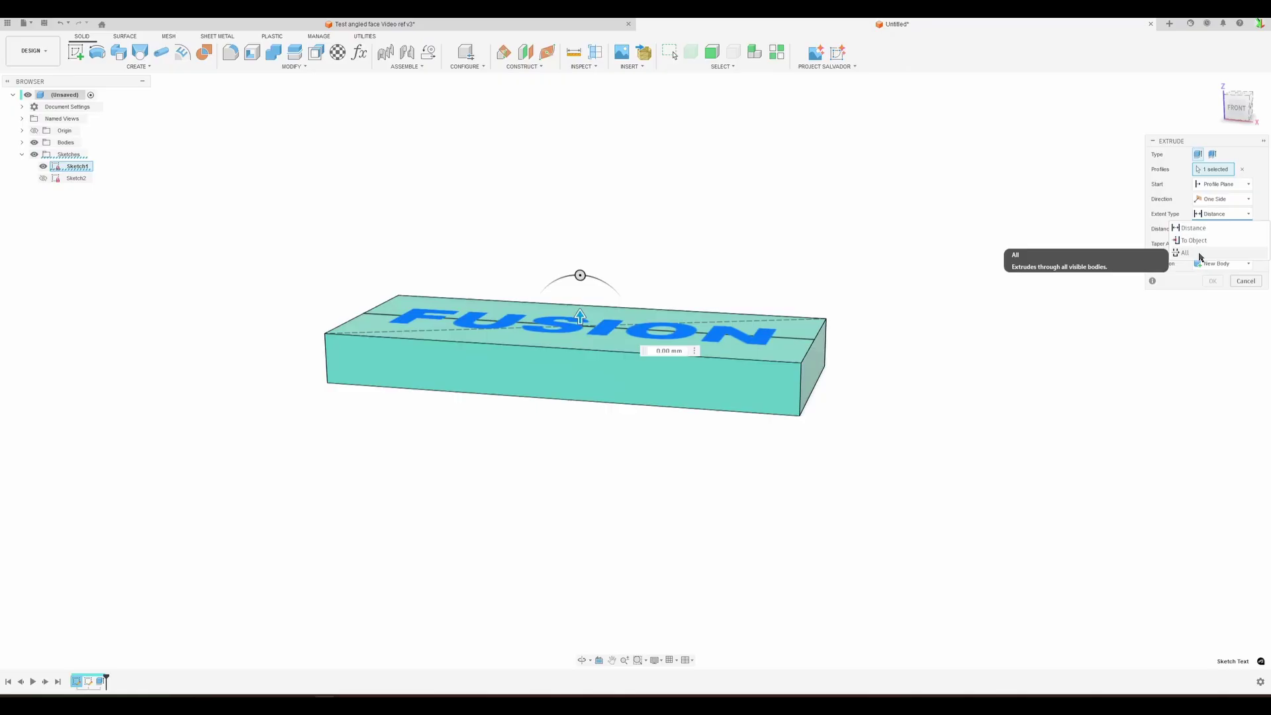
{"action": "left_click", "coordinate": [1221, 240]}
{"action": "middle_click_drag", "start_coordinate": [1079, 284], "coordinate": [950, 284], "text": "shift"}
{"action": "left_click", "coordinate": [780, 351]}
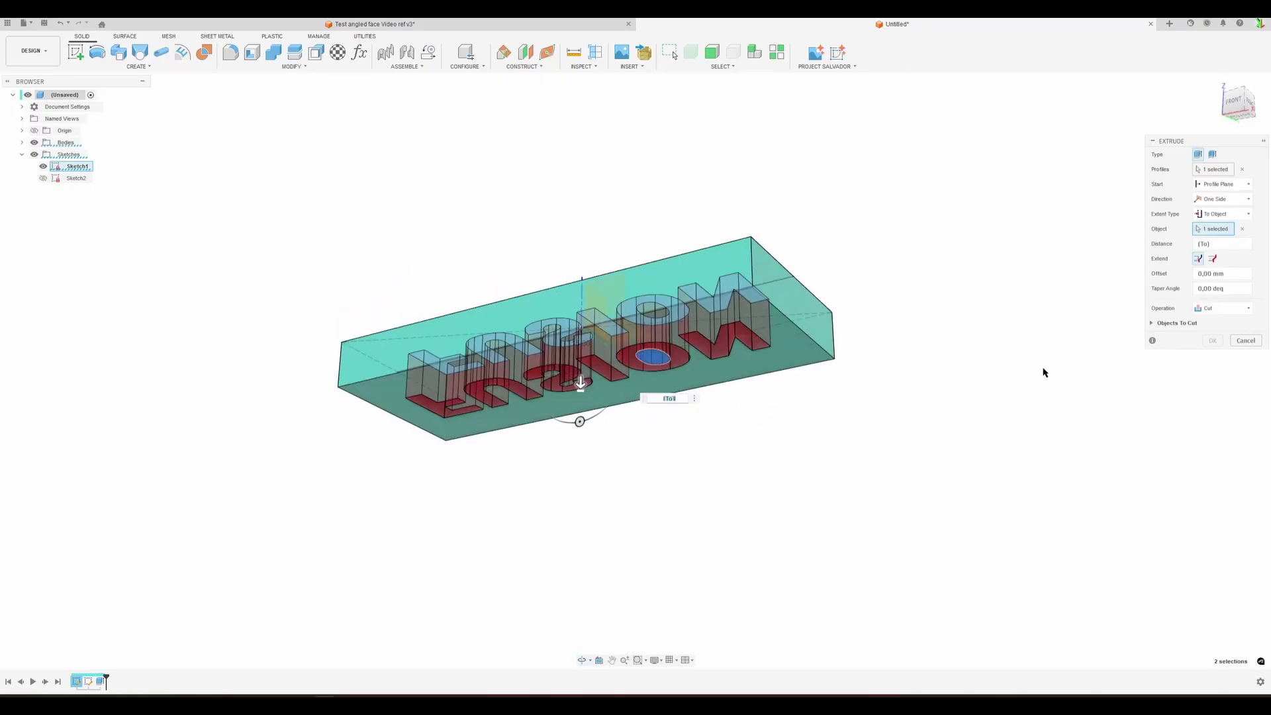
{"action": "middle_click_drag", "start_coordinate": [895, 434], "coordinate": [904, 505], "text": "shift"}
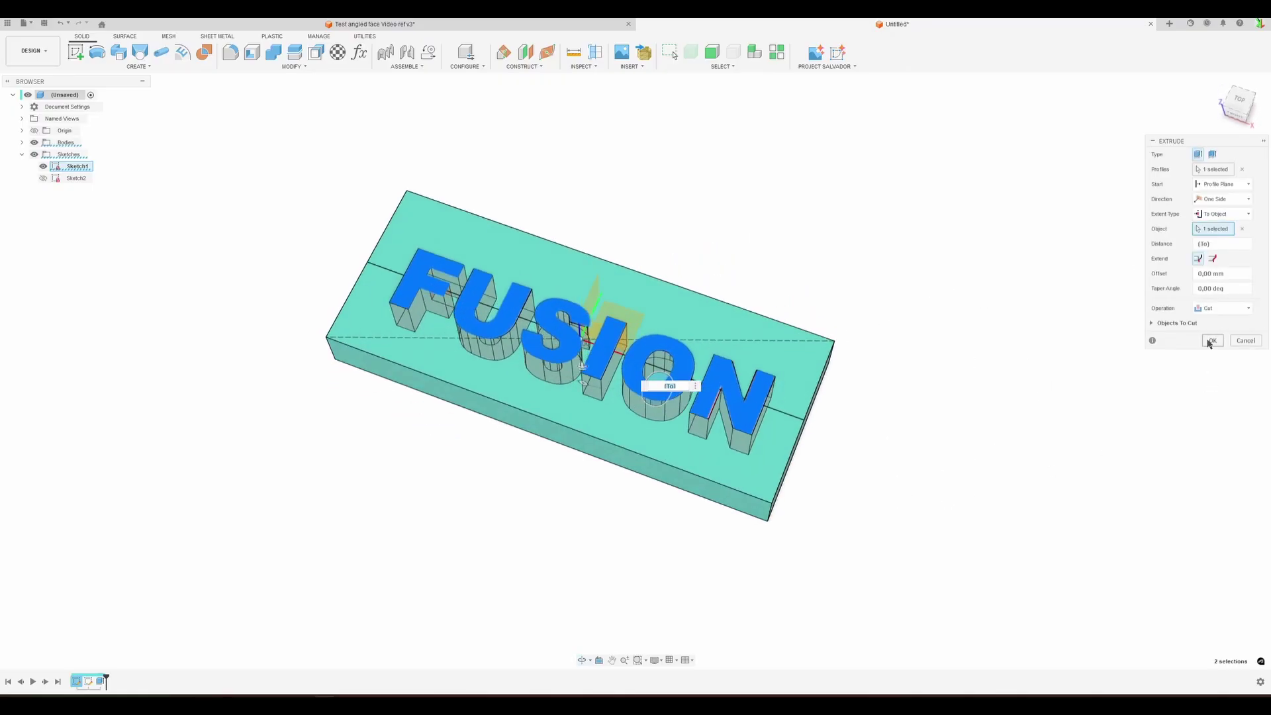
{"action": "left_click", "coordinate": [1214, 340]}
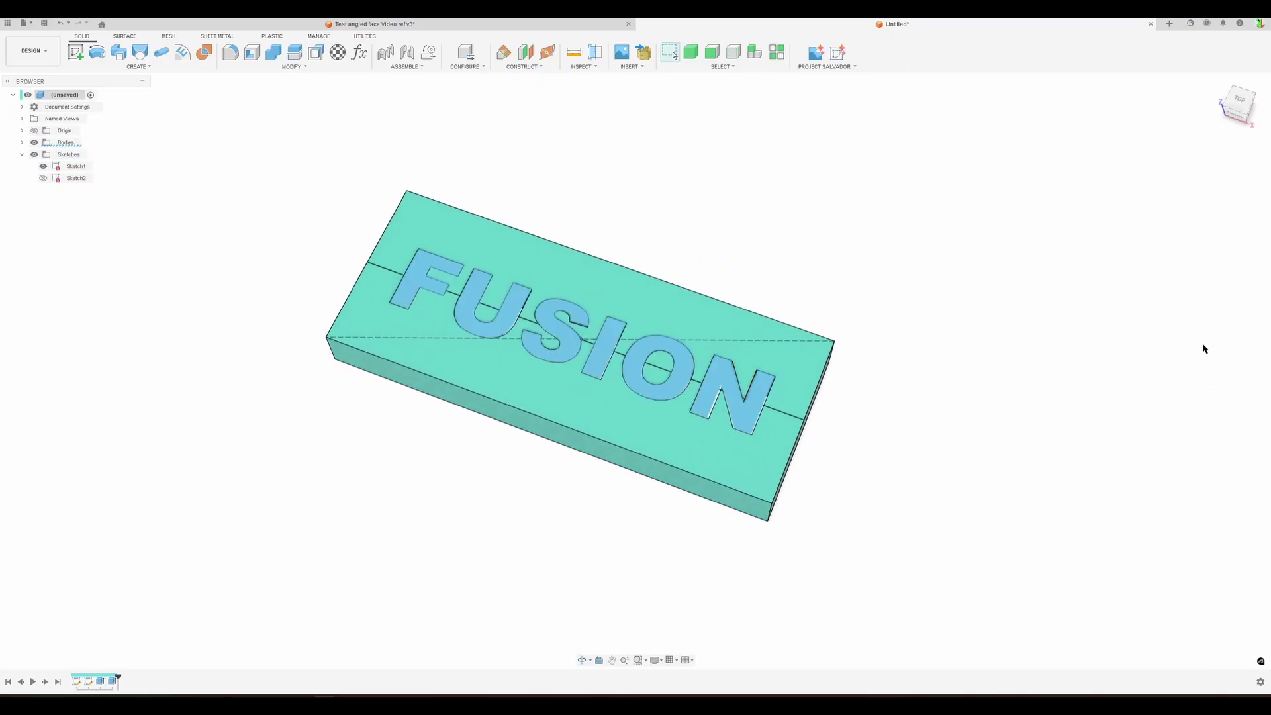
Step: Expand Bodies and toggle sketch visibility off and back on to check the lettering cut
{"action": "left_click", "coordinate": [22, 143]}
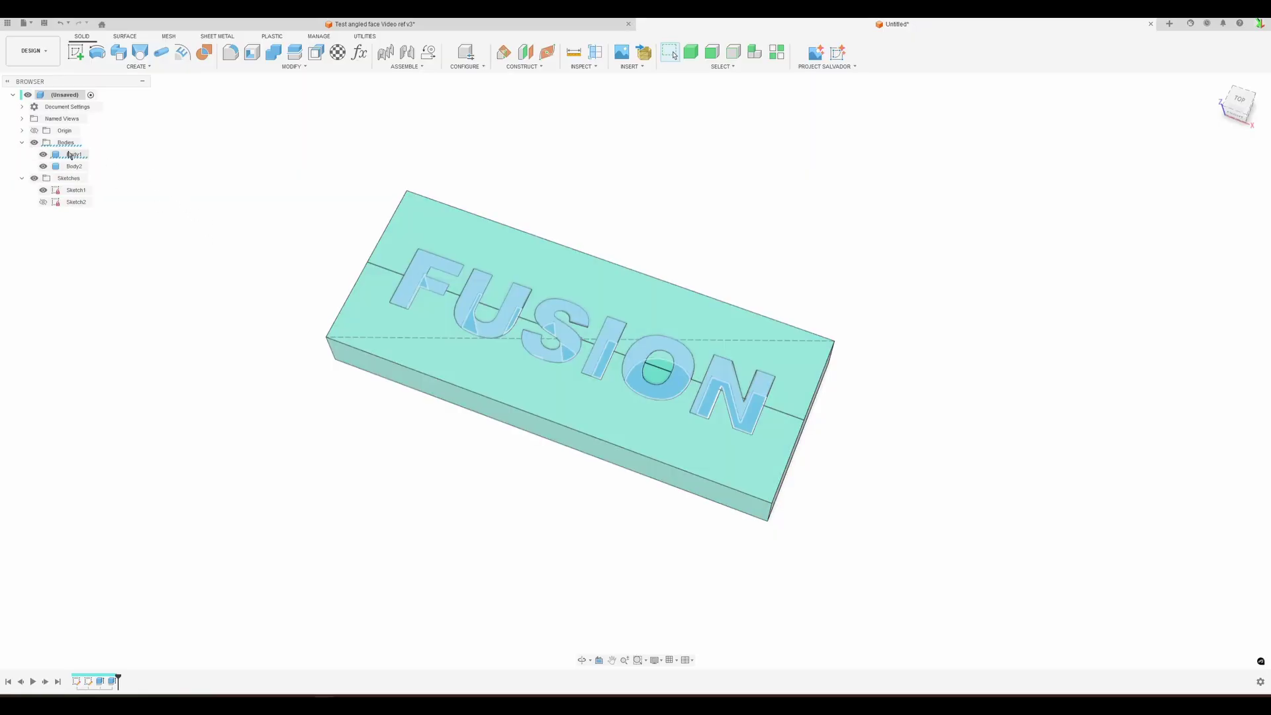
{"action": "left_click", "coordinate": [34, 178]}
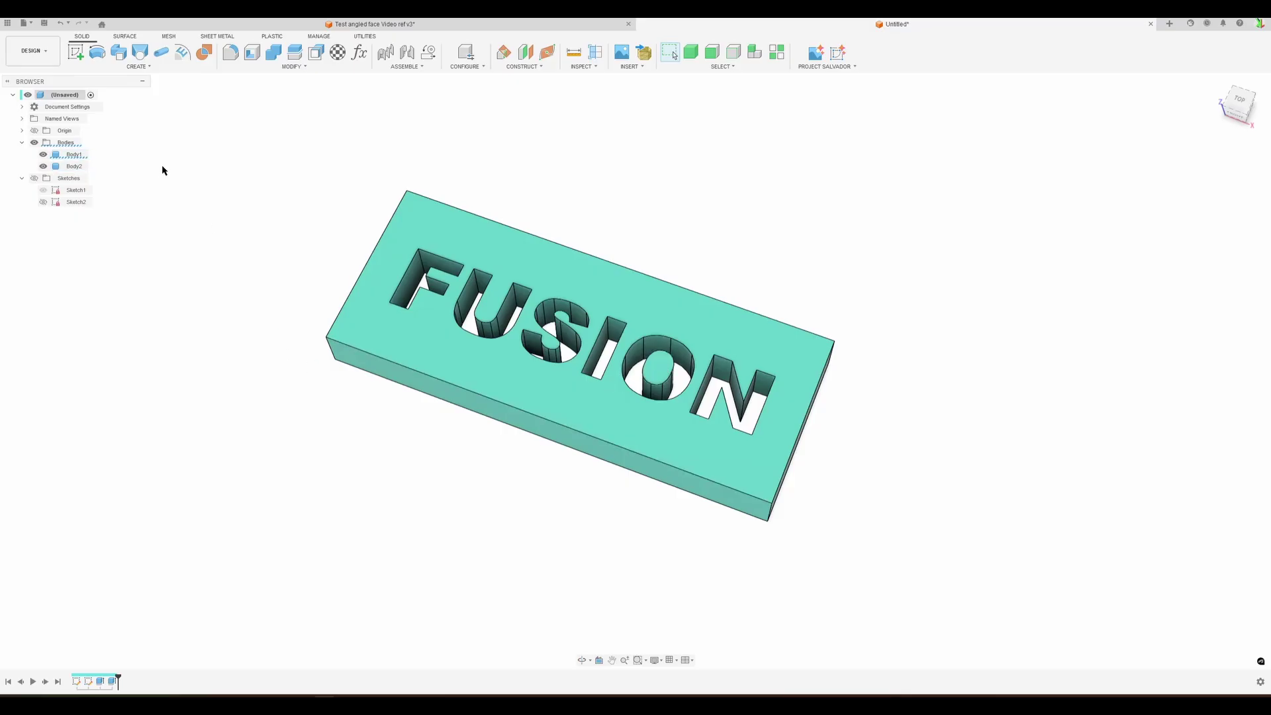
{"action": "left_click", "coordinate": [34, 178]}
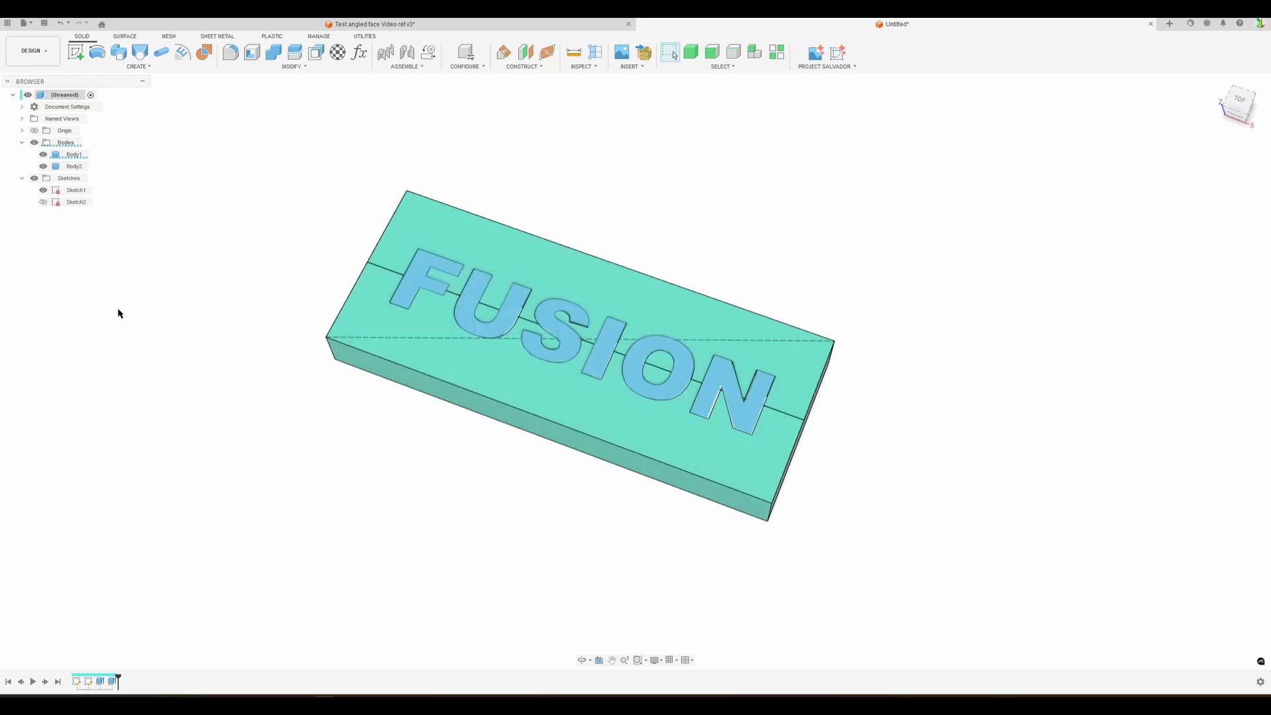
Step: Reopen the FUSION lettering cut and make it extend To Object, the block's bottom face
{"action": "double_click", "coordinate": [111, 681]}
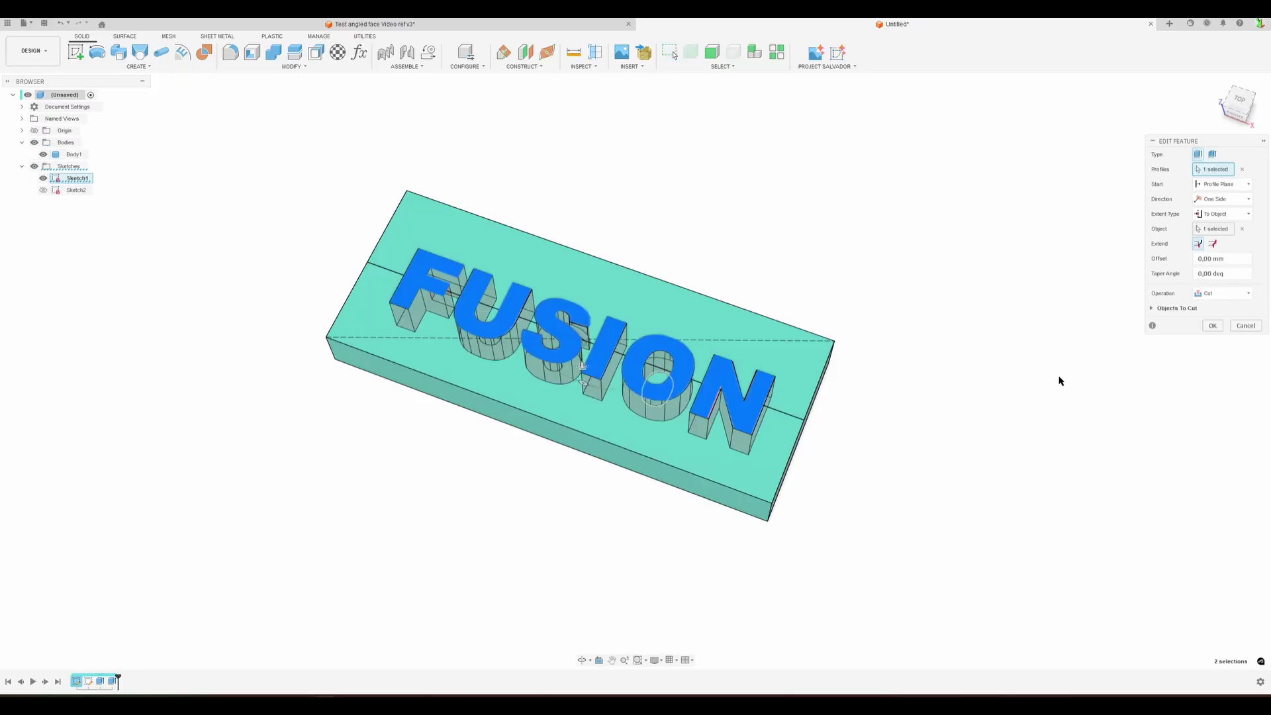
{"action": "middle_click_drag", "start_coordinate": [1059, 381], "coordinate": [899, 352], "text": "shift"}
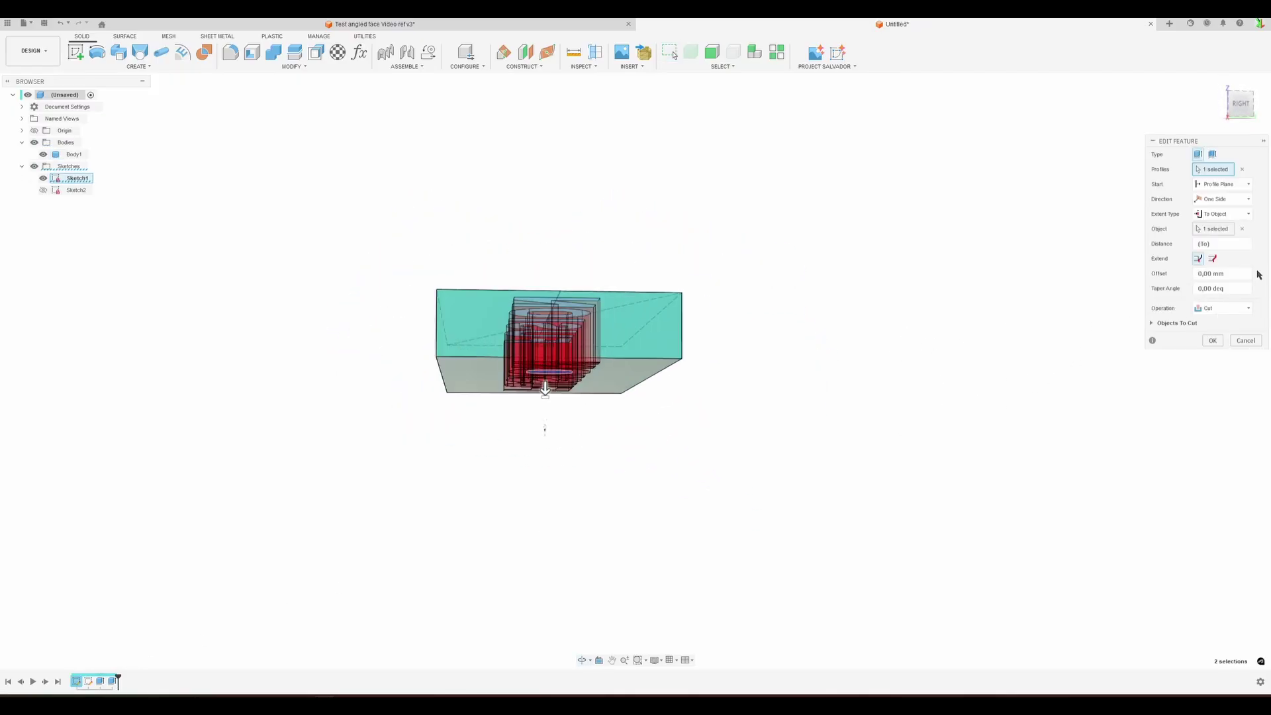
{"action": "double_click", "coordinate": [1205, 274]}
{"action": "key", "text": "ctrl+z"}
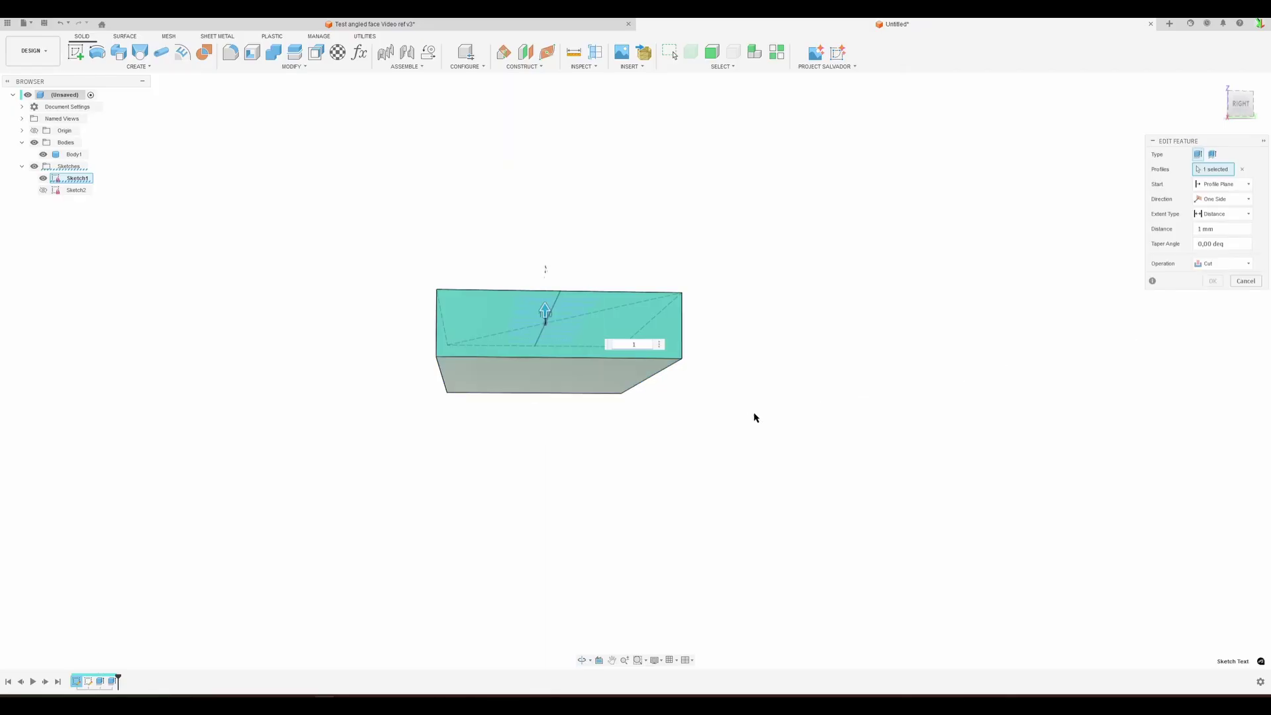
{"action": "middle_click_drag", "start_coordinate": [977, 285], "coordinate": [984, 307], "text": "shift"}
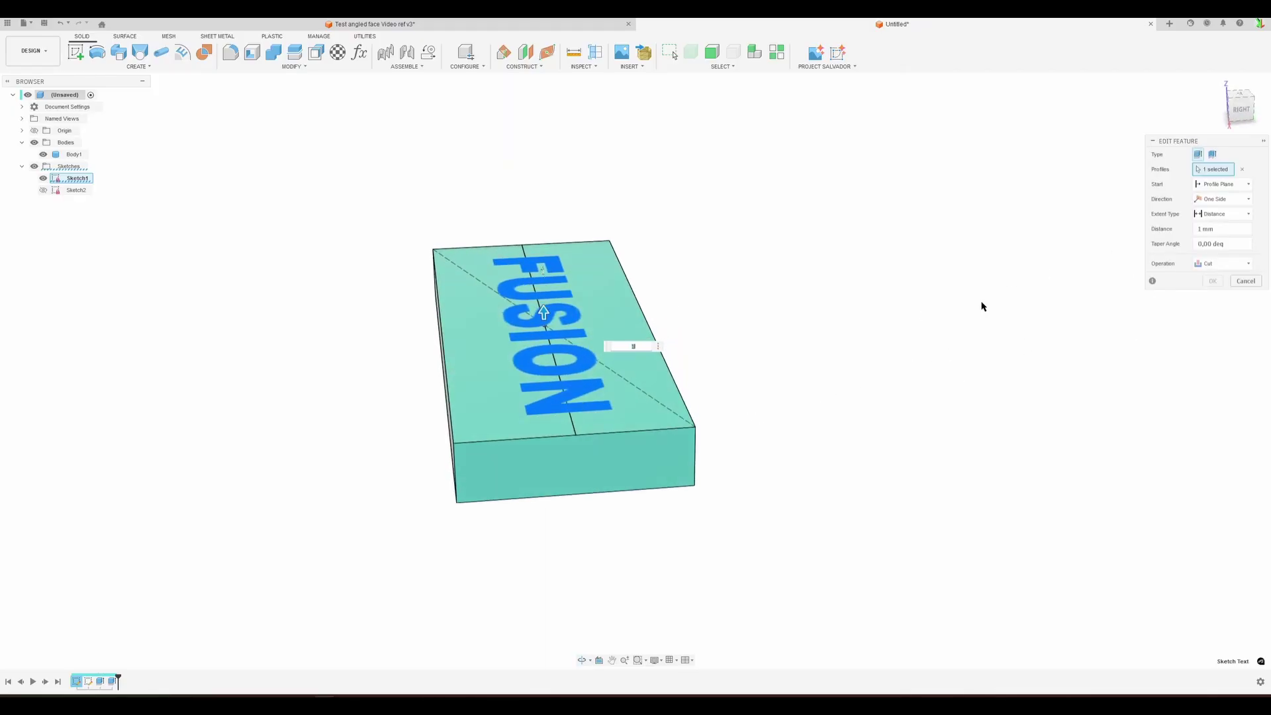
{"action": "left_click", "coordinate": [1225, 213]}
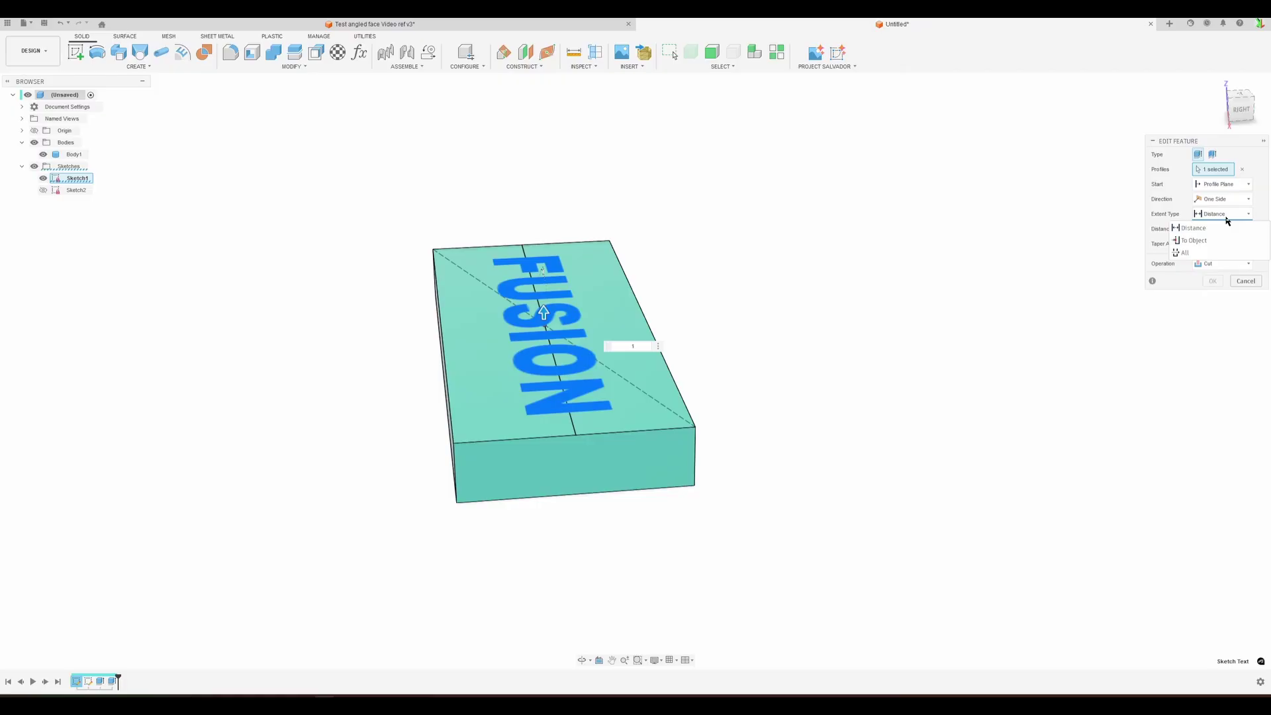
{"action": "left_click", "coordinate": [1213, 245]}
{"action": "middle_click_drag", "start_coordinate": [917, 346], "coordinate": [662, 318], "text": "shift"}
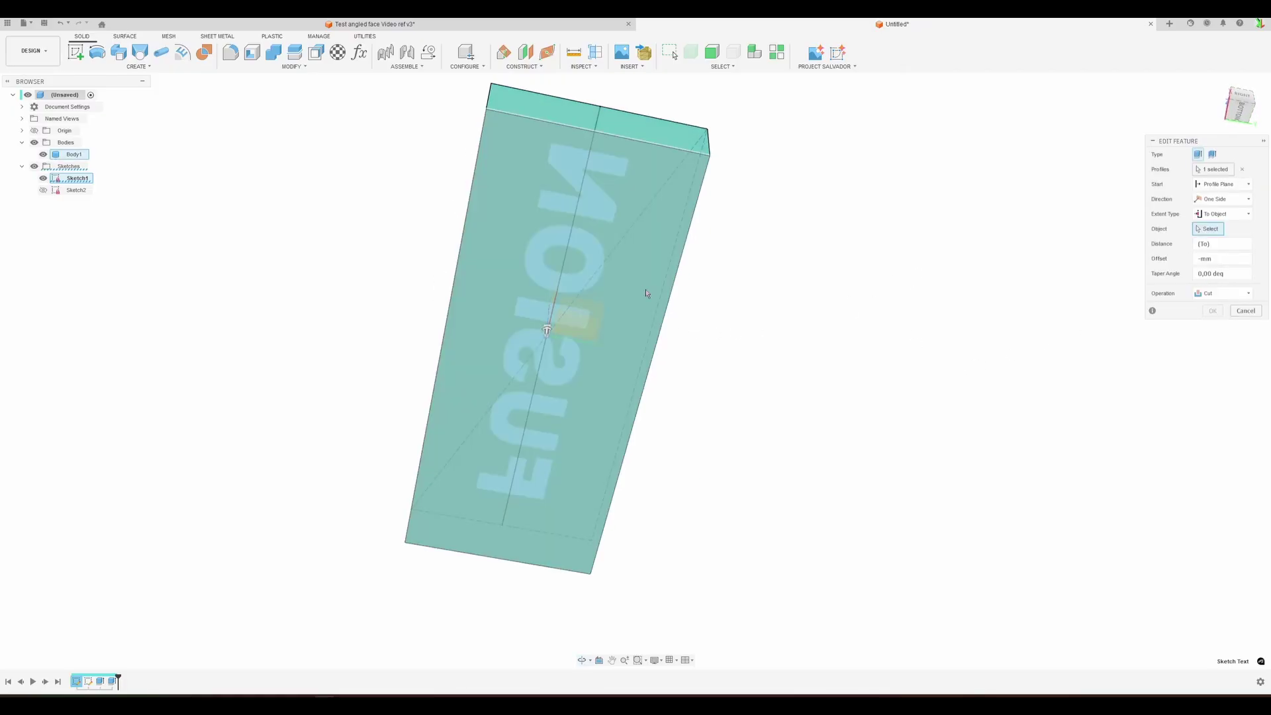
{"action": "left_click", "coordinate": [647, 292]}
Step: Give the cut a -1 offset from the bottom face and apply it
{"action": "left_click", "coordinate": [1212, 274]}
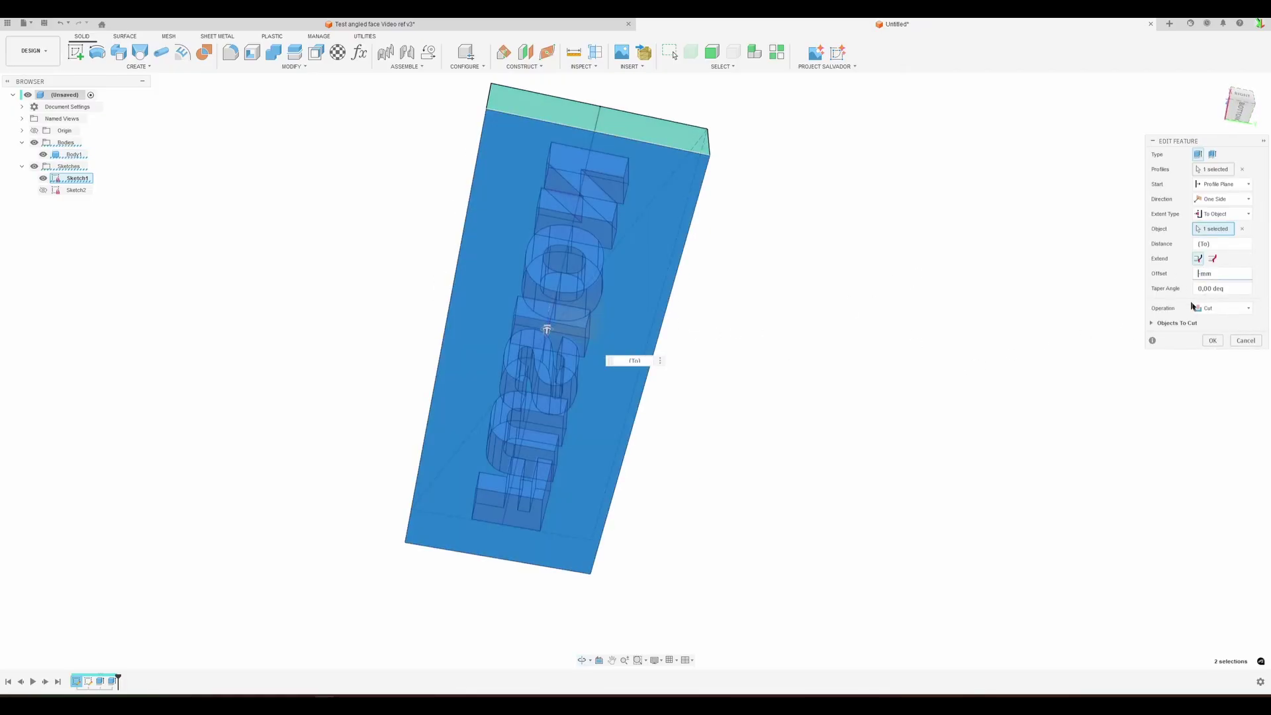
{"action": "key", "text": "Delete"}
{"action": "key", "text": "Delete"}
{"action": "type", "text": "-"}
{"action": "middle_click_drag", "start_coordinate": [860, 395], "coordinate": [854, 435], "text": "shift"}
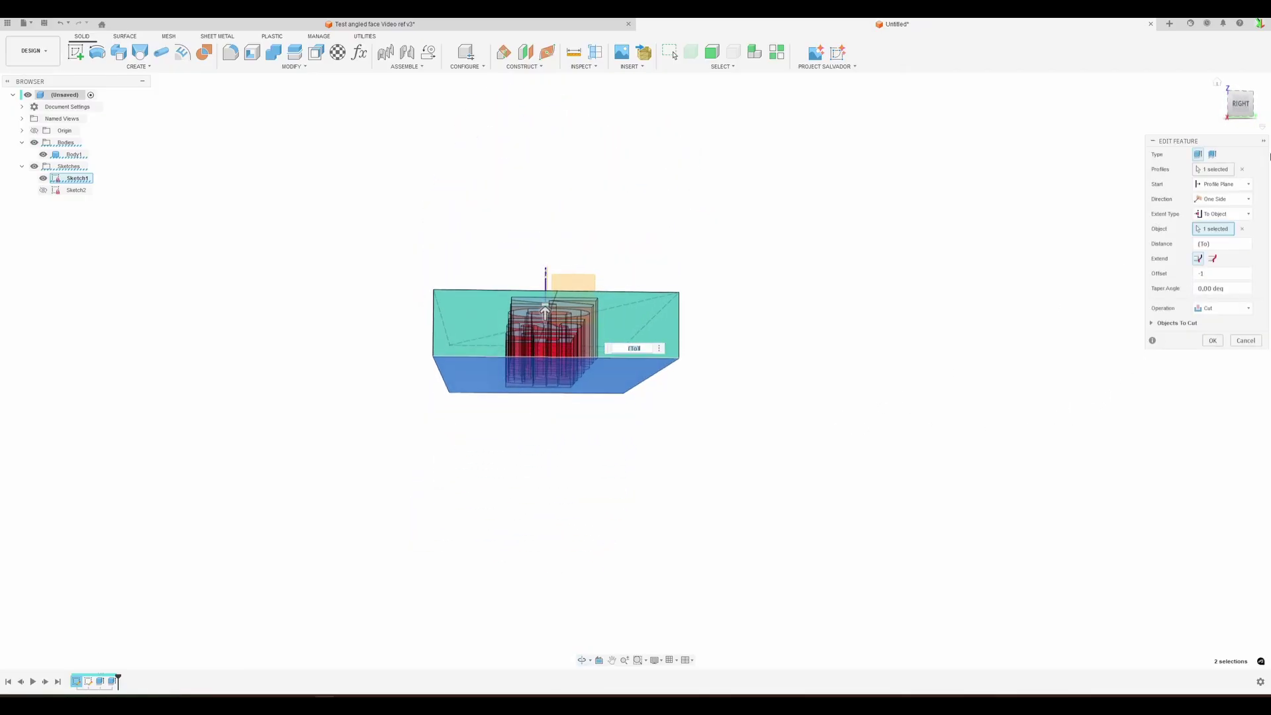
{"action": "left_click", "coordinate": [1240, 104]}
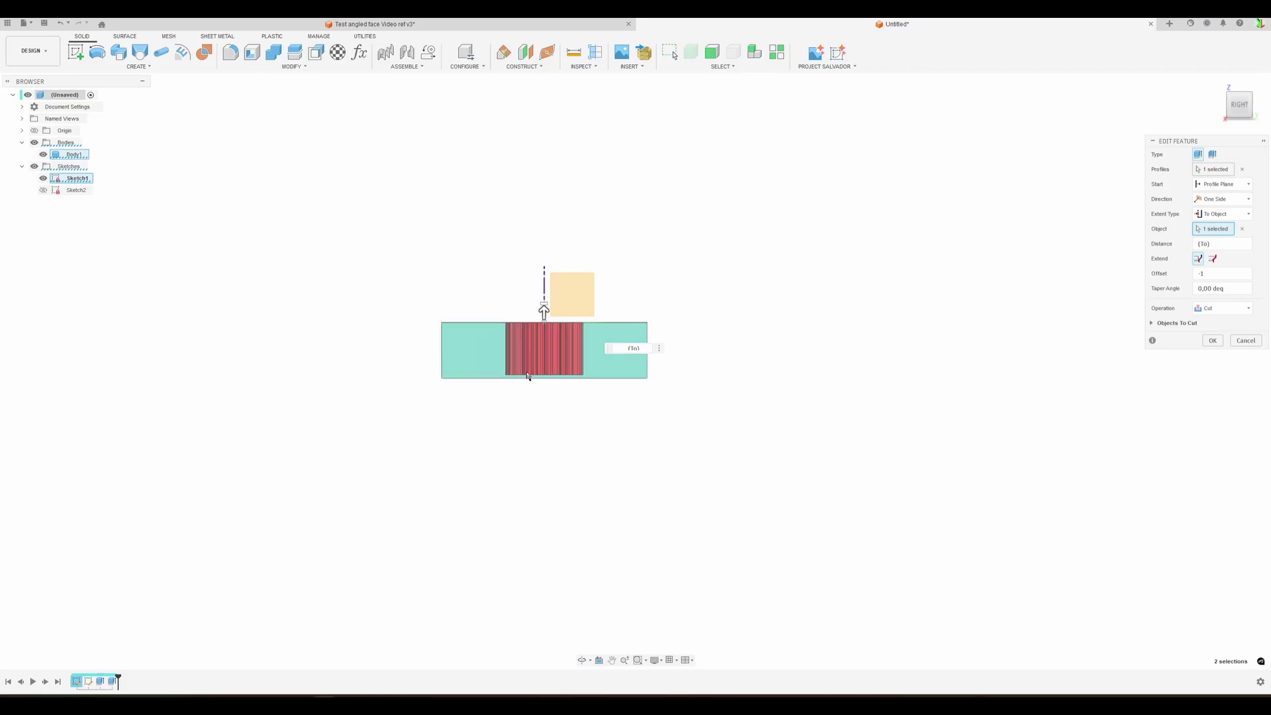
{"action": "left_click", "coordinate": [1216, 340]}
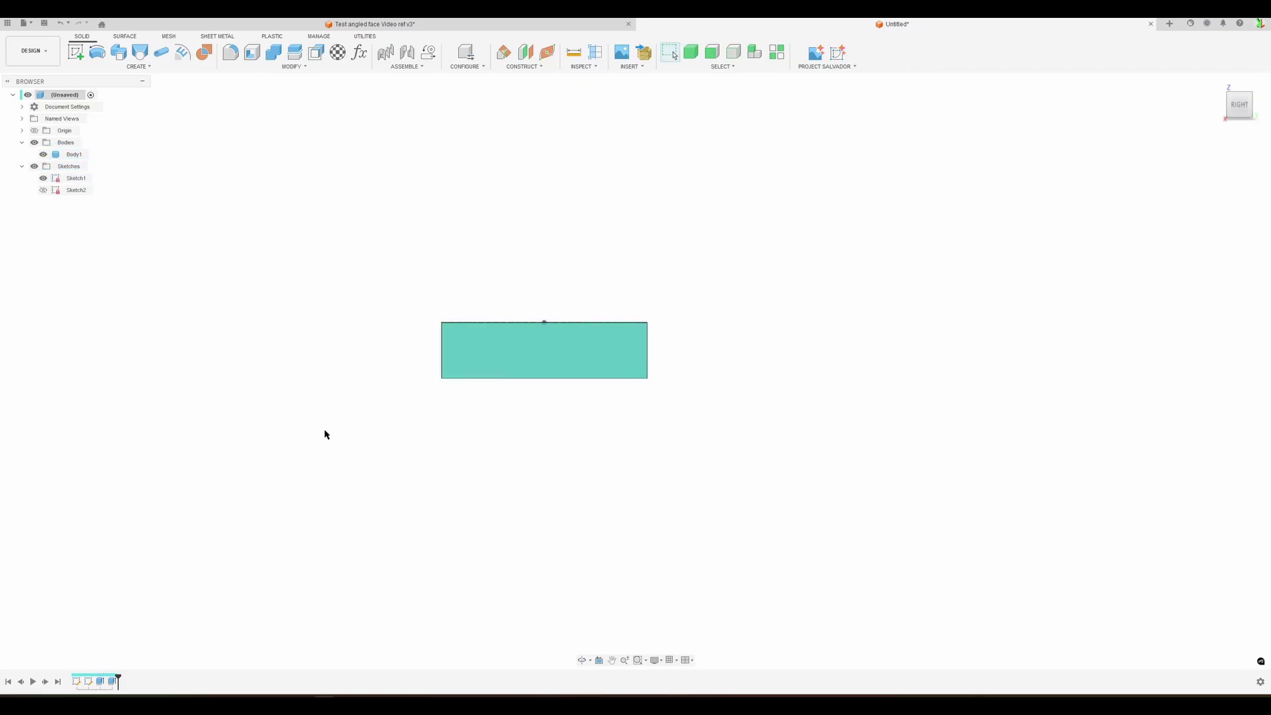
Step: Hide the sketches to inspect the engraved letters, then show them again
{"action": "middle_click_drag", "start_coordinate": [324, 435], "coordinate": [417, 483], "text": "shift"}
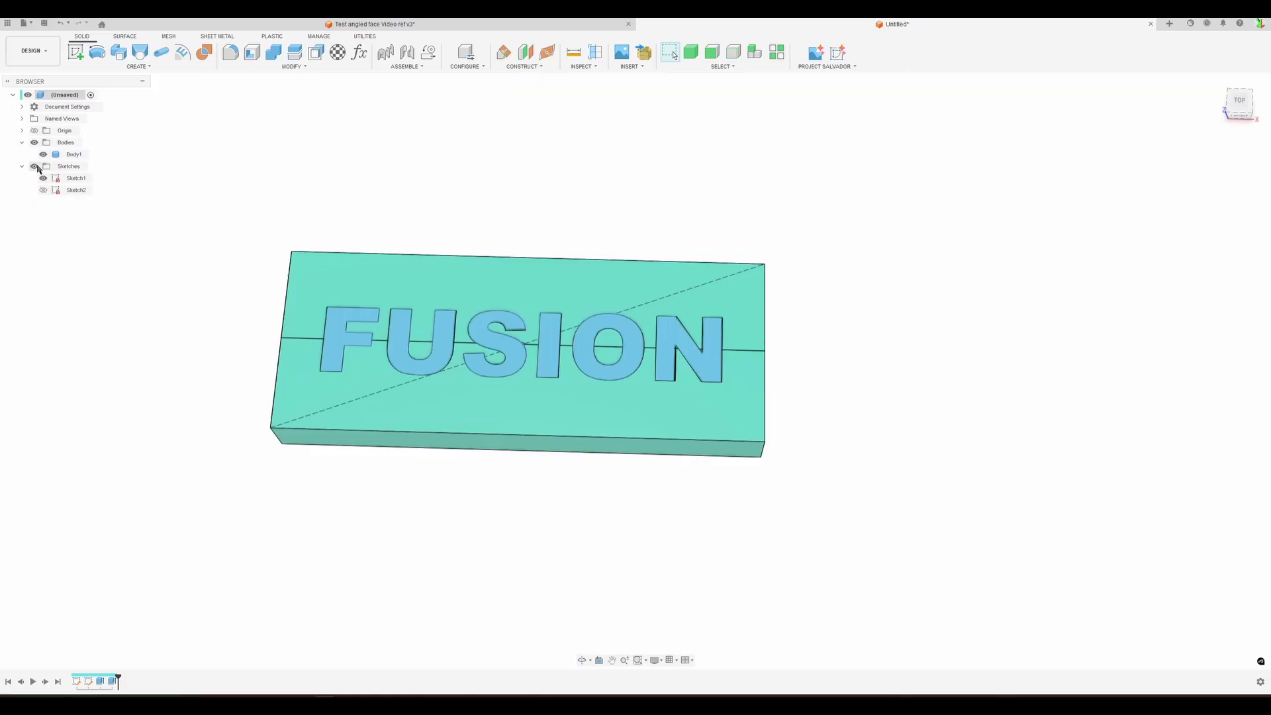
{"action": "left_click", "coordinate": [35, 167]}
{"action": "mouse_move", "coordinate": [332, 375]}
{"action": "middle_mouse_down", "text": "shift"}
{"action": "mouse_move", "coordinate": [823, 394]}
{"action": "mouse_move", "coordinate": [812, 348]}
{"action": "middle_mouse_up", "text": "shift"}
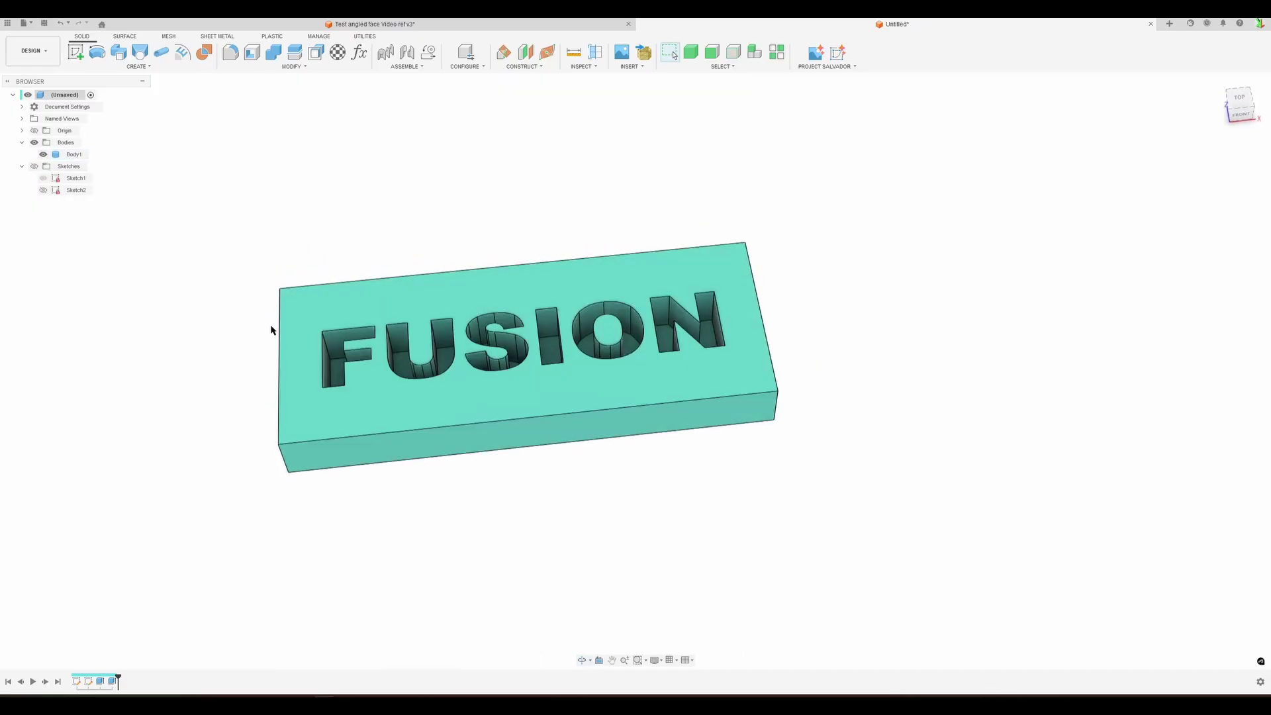
{"action": "left_click", "coordinate": [34, 167]}
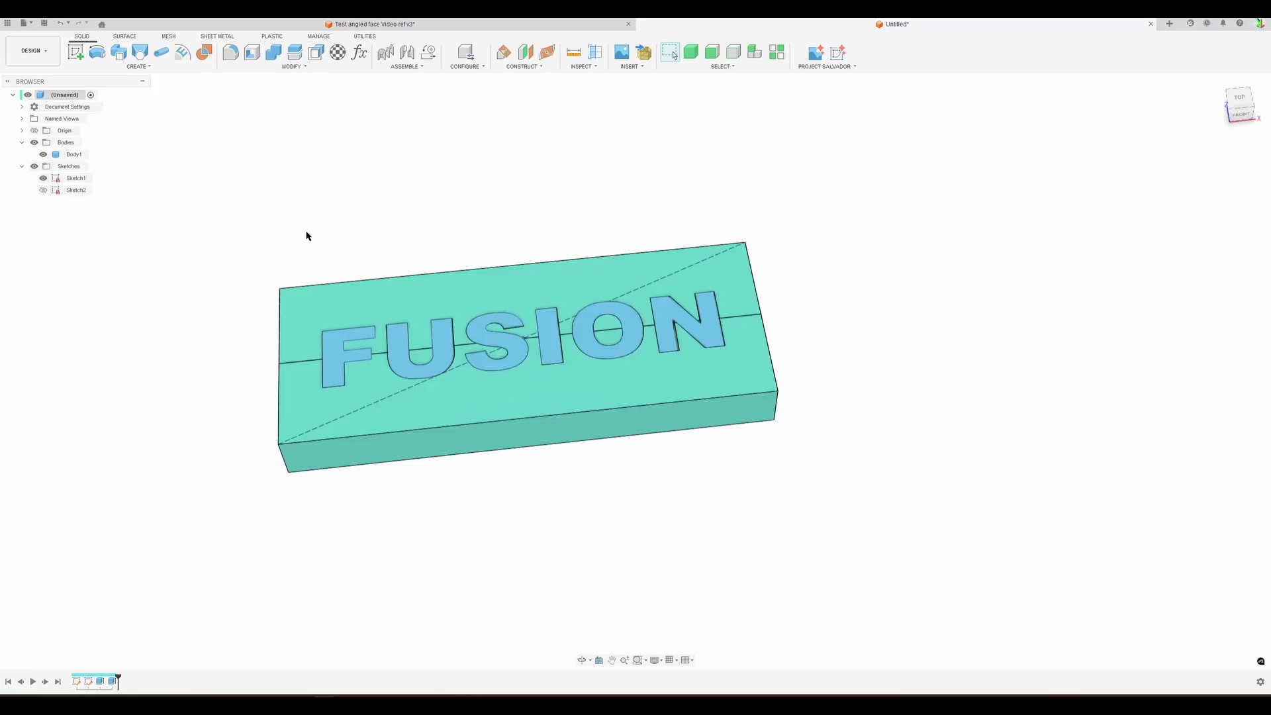
{"action": "mouse_move", "coordinate": [308, 236]}
{"action": "middle_mouse_down", "text": "shift"}
{"action": "mouse_move", "coordinate": [776, 297]}
{"action": "mouse_move", "coordinate": [755, 289]}
{"action": "middle_mouse_up", "text": "shift"}
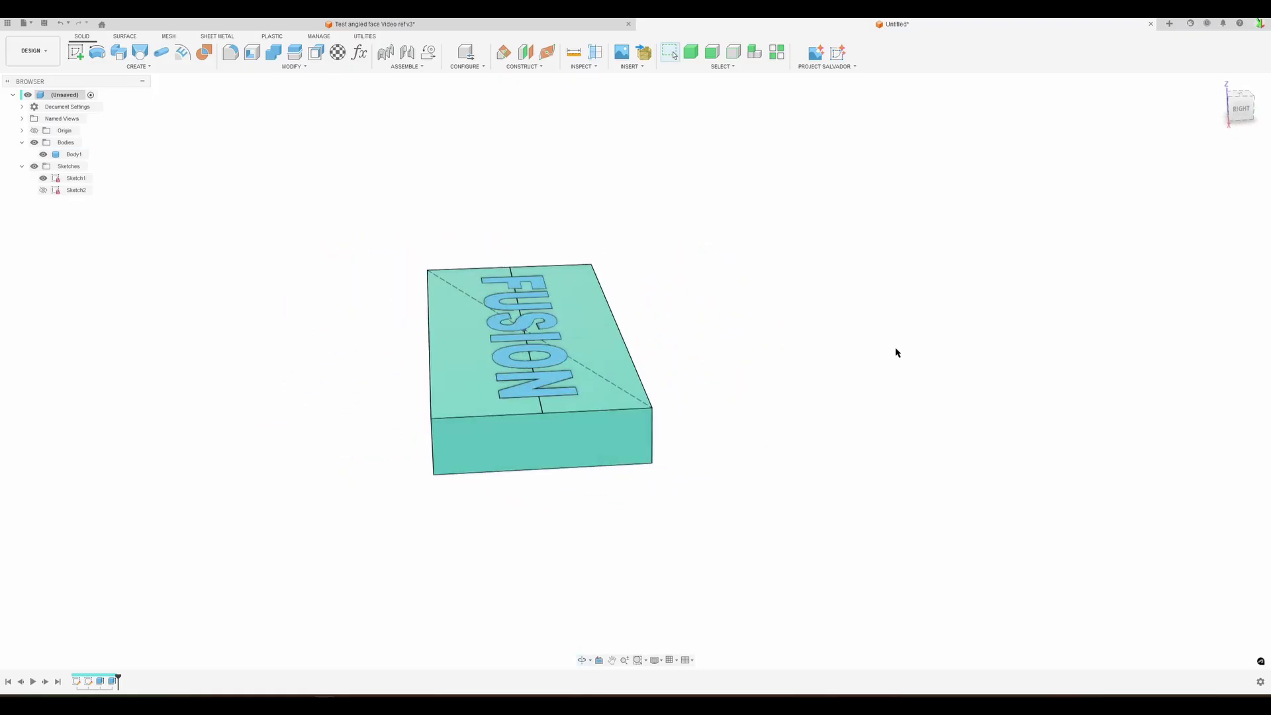
Step: Create a plane at -10° hinged on the sketch's centre line across FUSION
{"action": "left_click", "coordinate": [522, 67]}
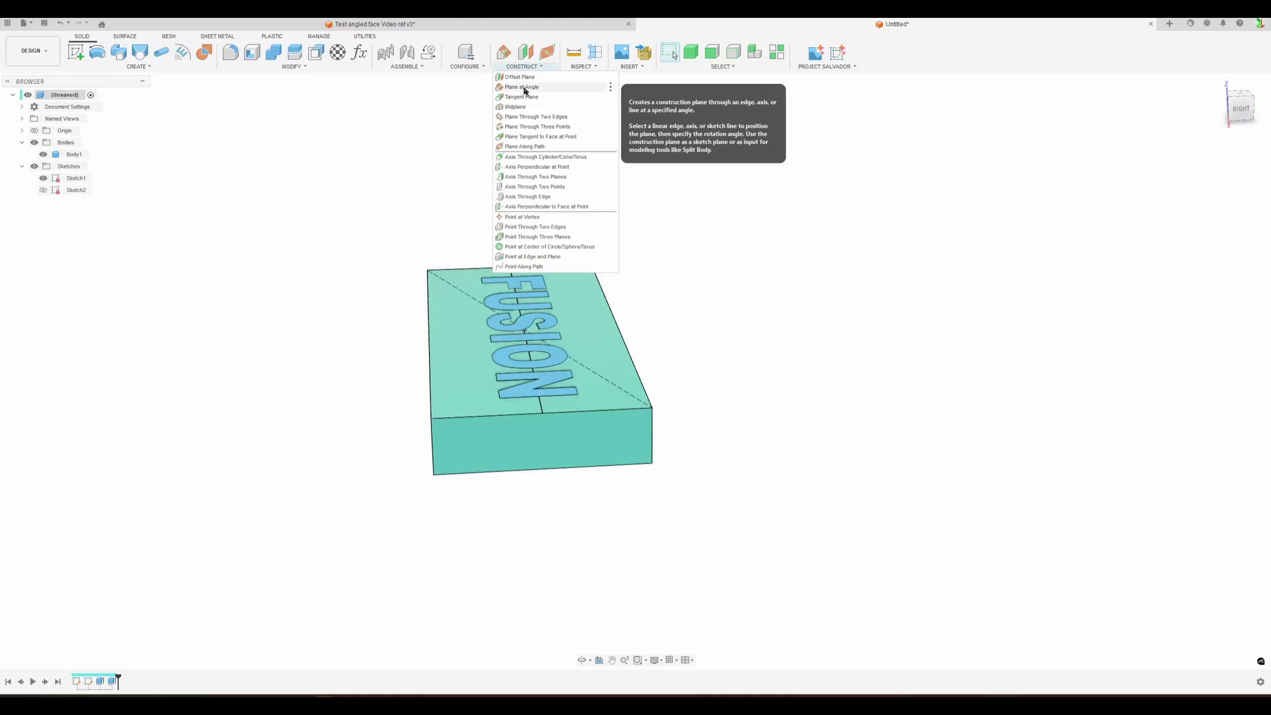
{"action": "left_click", "coordinate": [523, 86]}
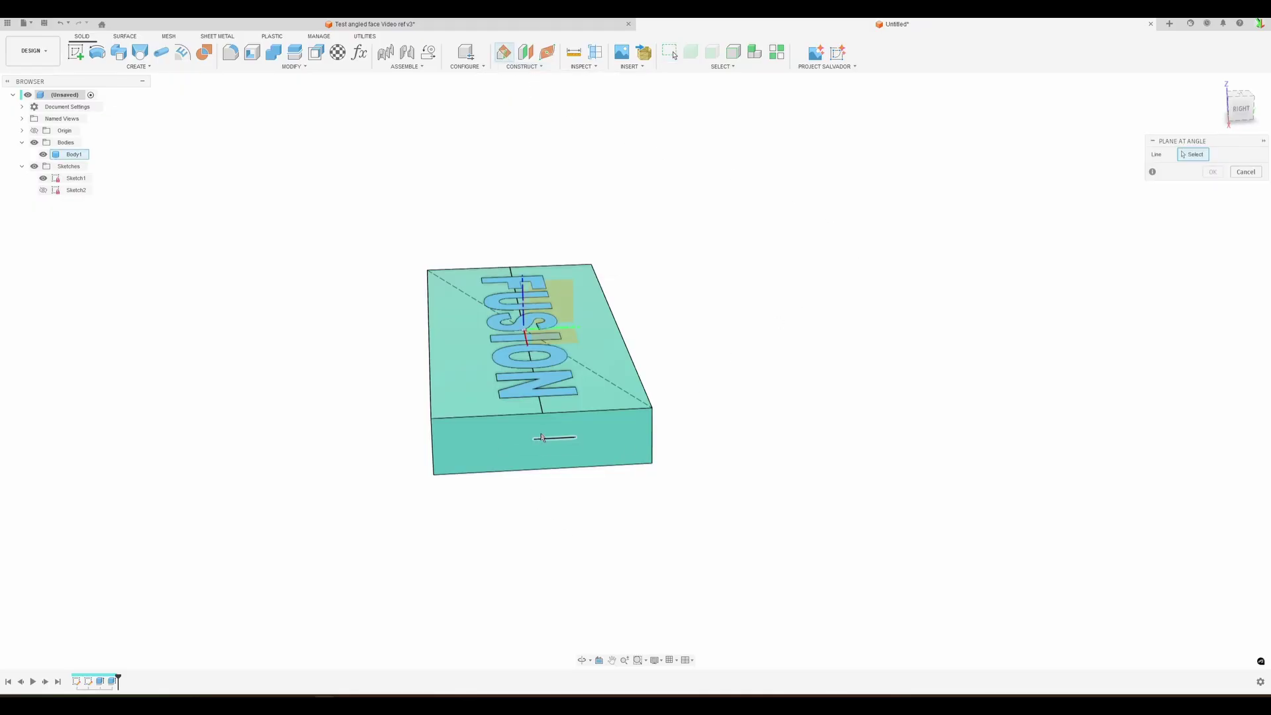
{"action": "left_click", "coordinate": [542, 411]}
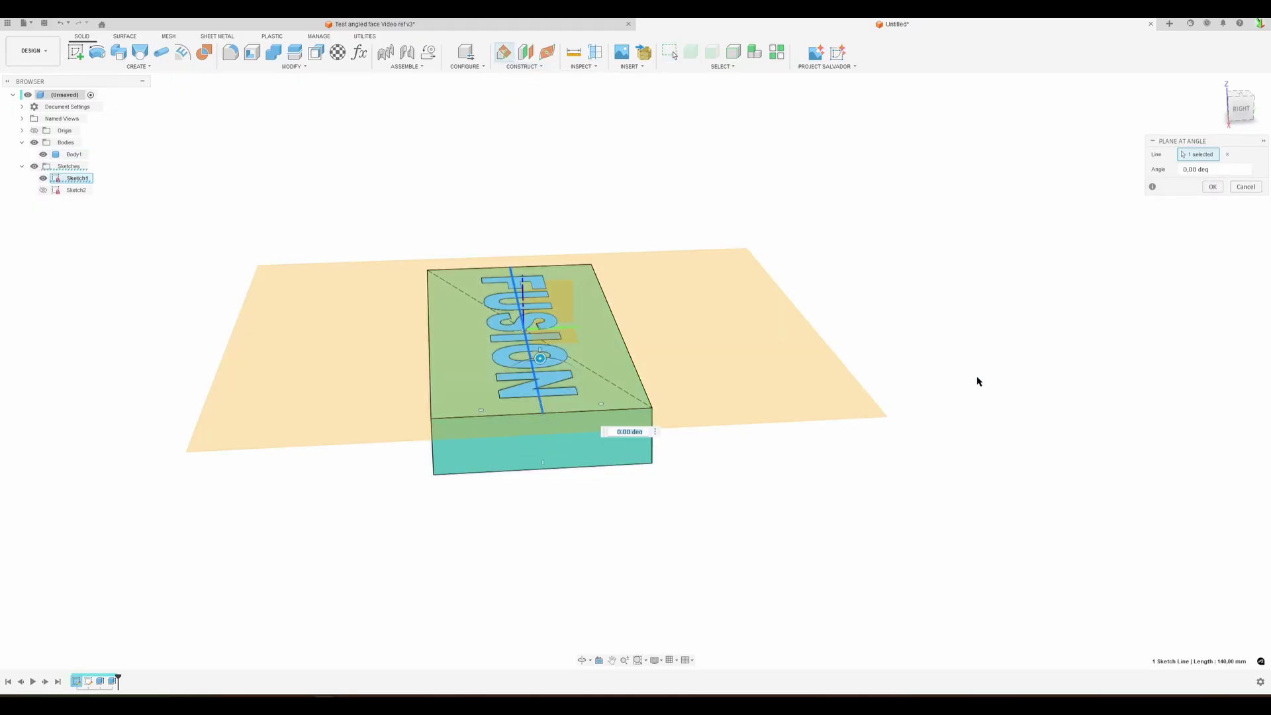
{"action": "type", "text": "10"}
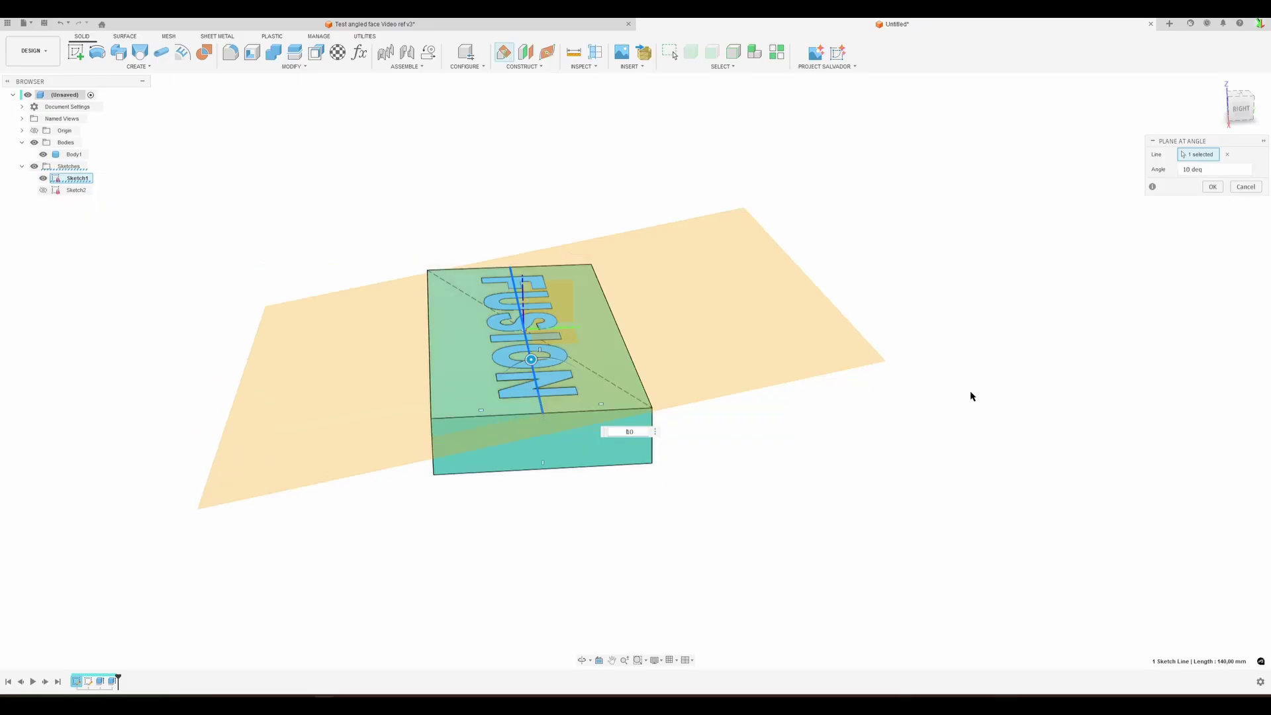
{"action": "type", "text": "-"}
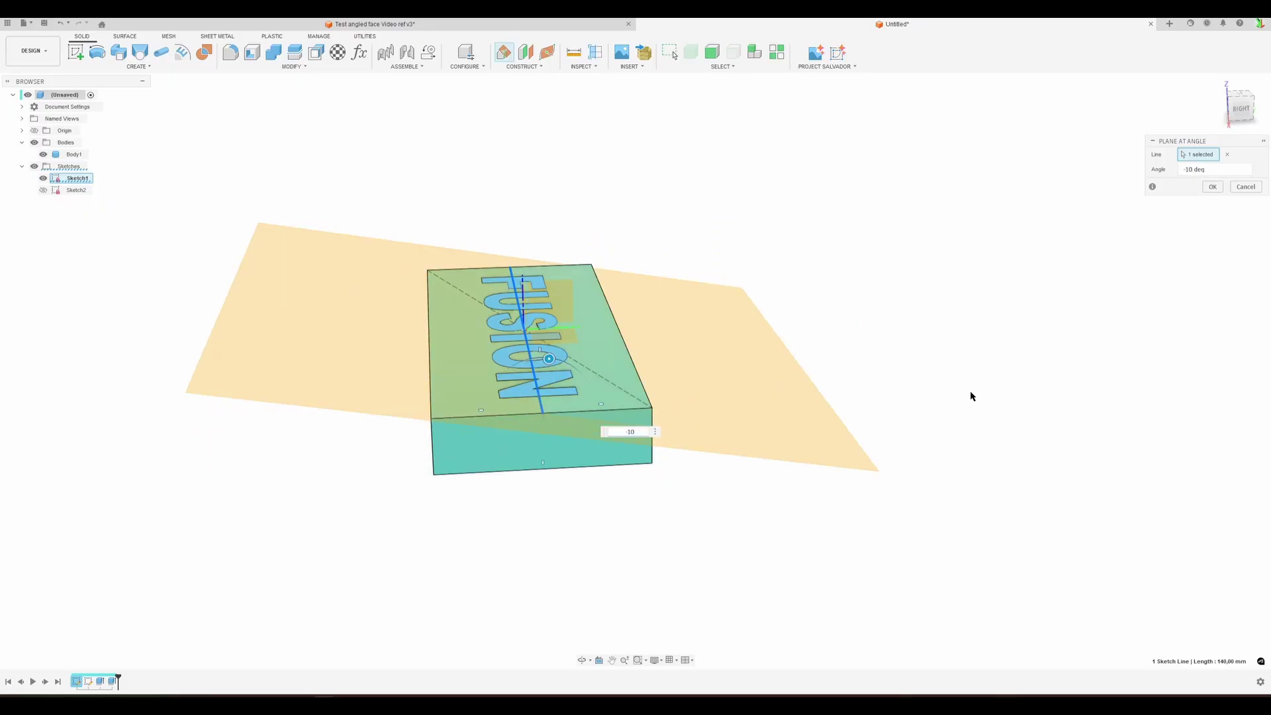
{"action": "left_click", "coordinate": [1212, 187]}
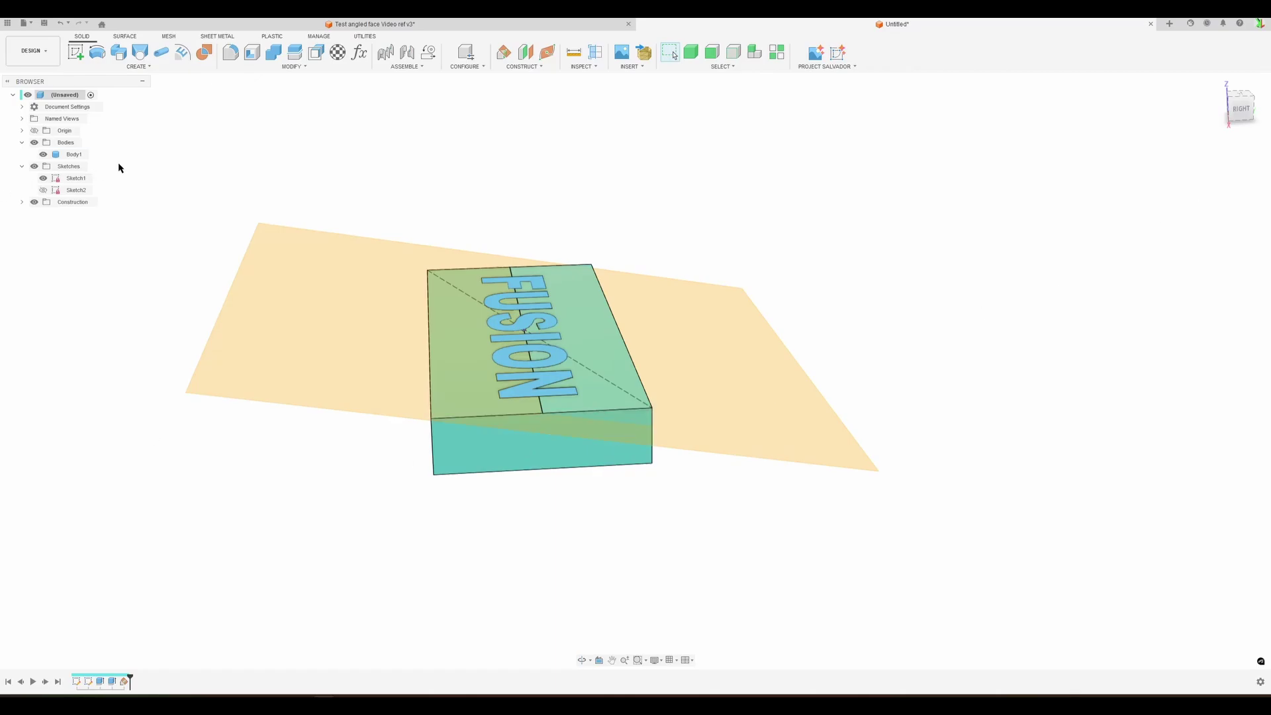
Step: Extrude the FUSION text profile, starting from the block body as the start object
{"action": "key", "text": "e"}
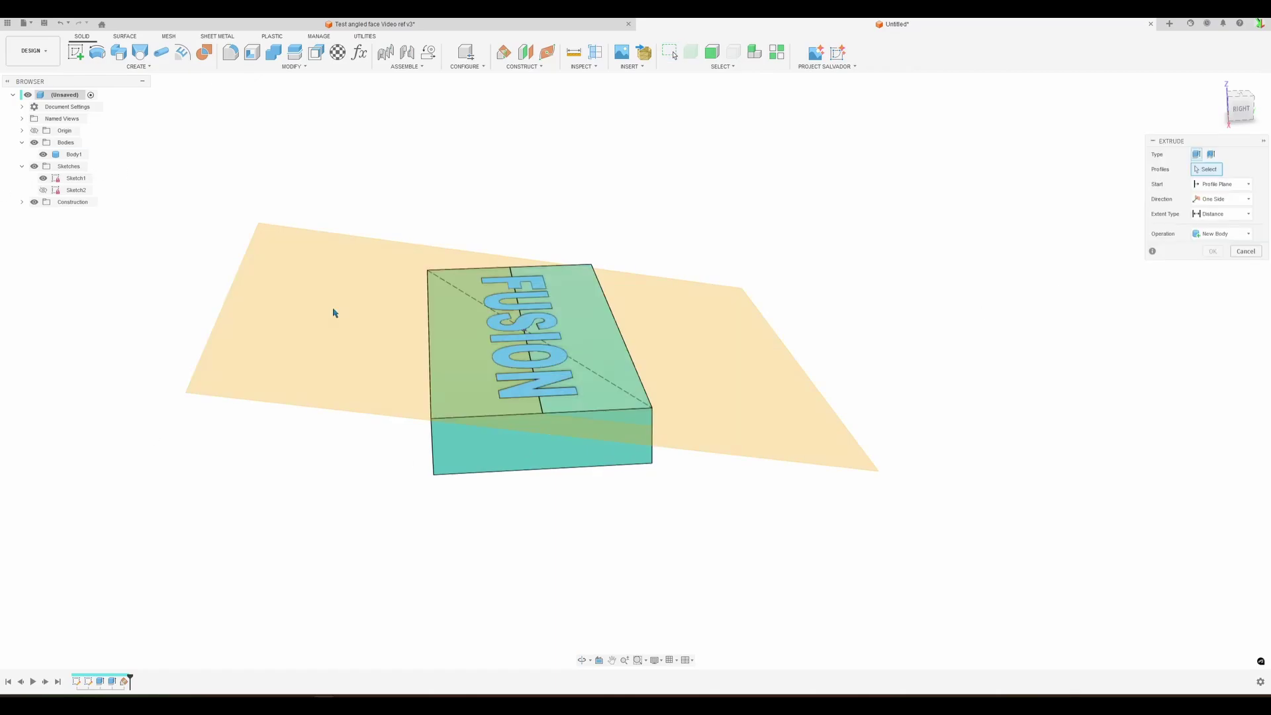
{"action": "left_click", "coordinate": [562, 379]}
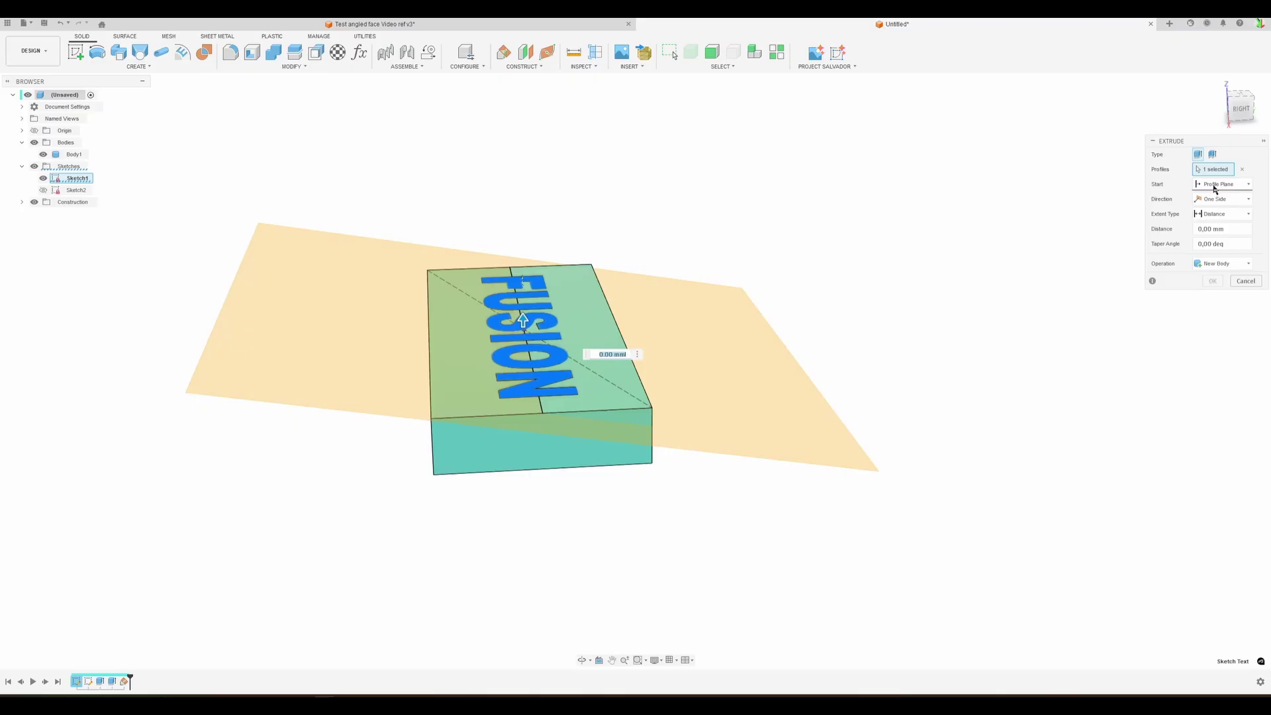
{"action": "left_click", "coordinate": [1215, 184]}
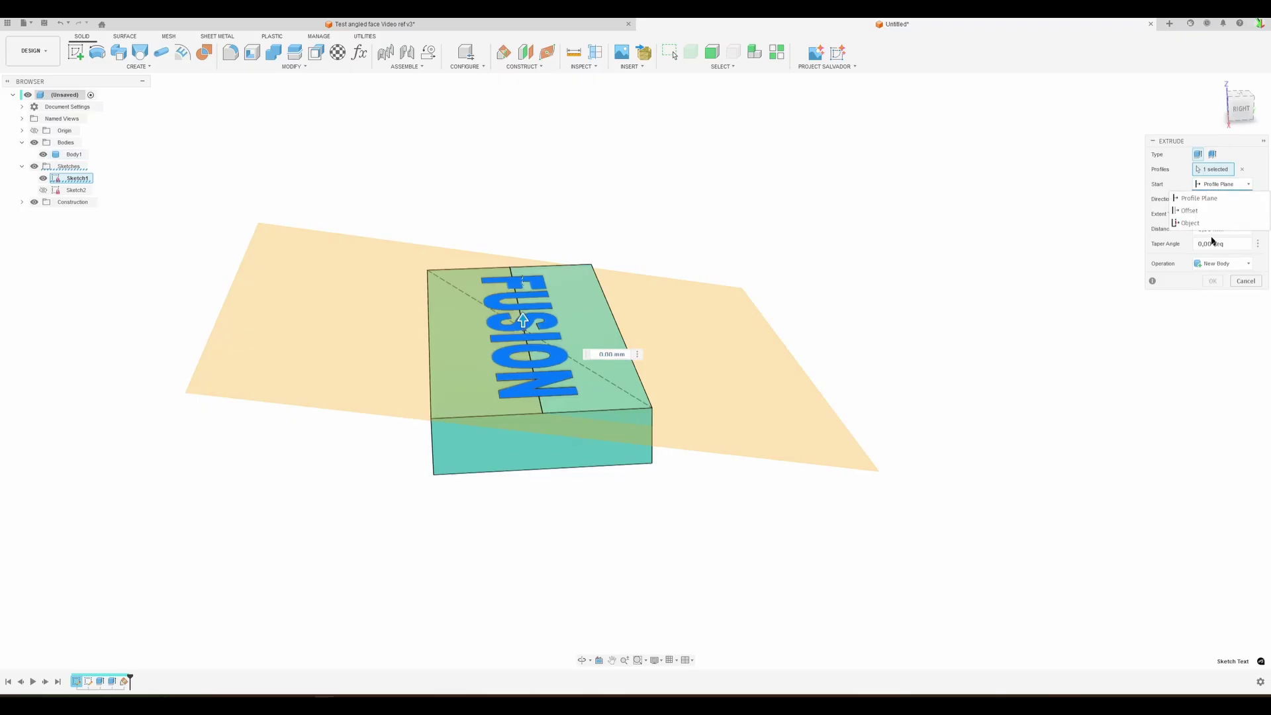
{"action": "left_click", "coordinate": [1192, 223]}
{"action": "middle_click_drag", "start_coordinate": [741, 601], "coordinate": [560, 283], "text": "shift"}
{"action": "left_click", "coordinate": [589, 283]}
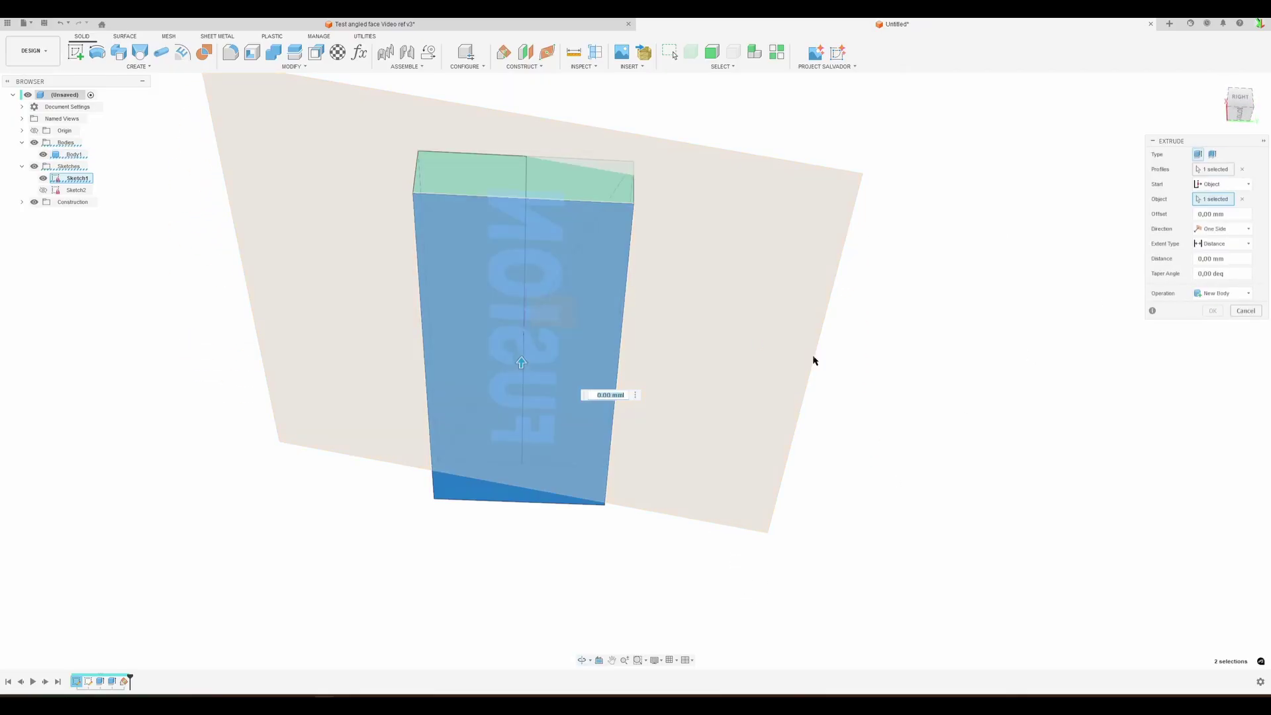
Step: End the extrusion at the tilted construction plane and set the operation to Join
{"action": "left_click", "coordinate": [1223, 244]}
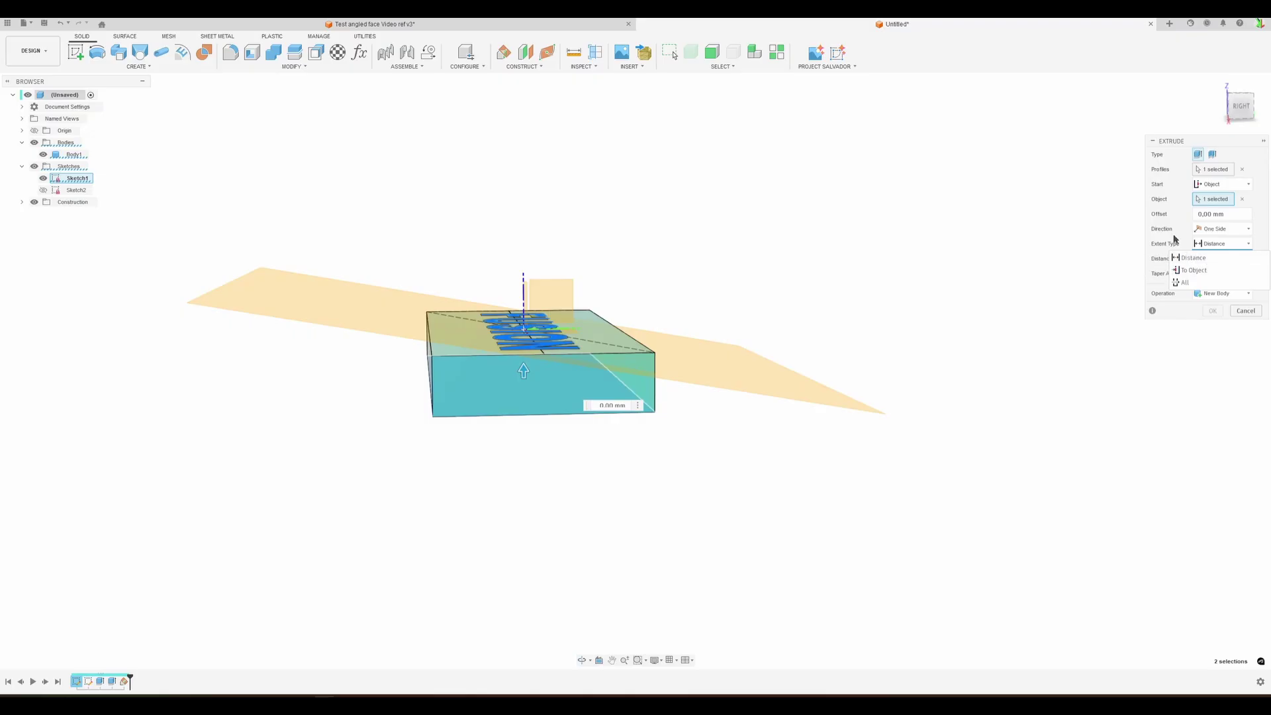
{"action": "left_click", "coordinate": [1194, 271]}
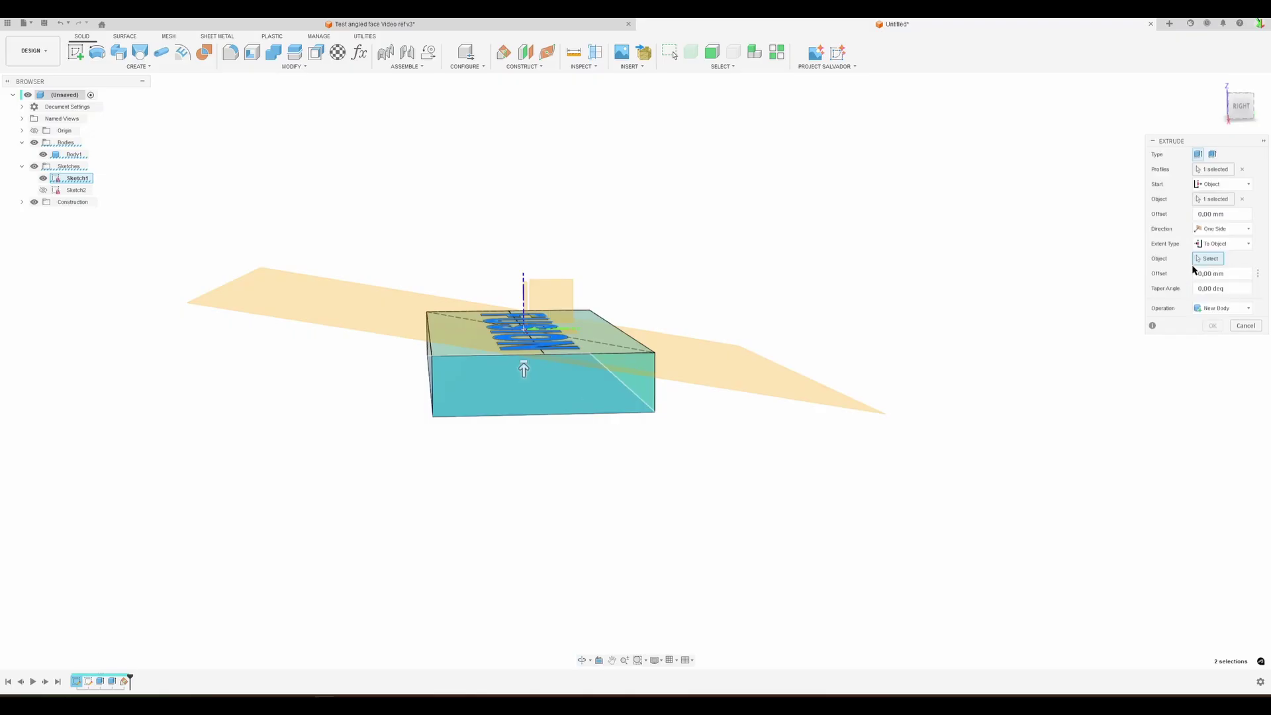
{"action": "left_click", "coordinate": [333, 310]}
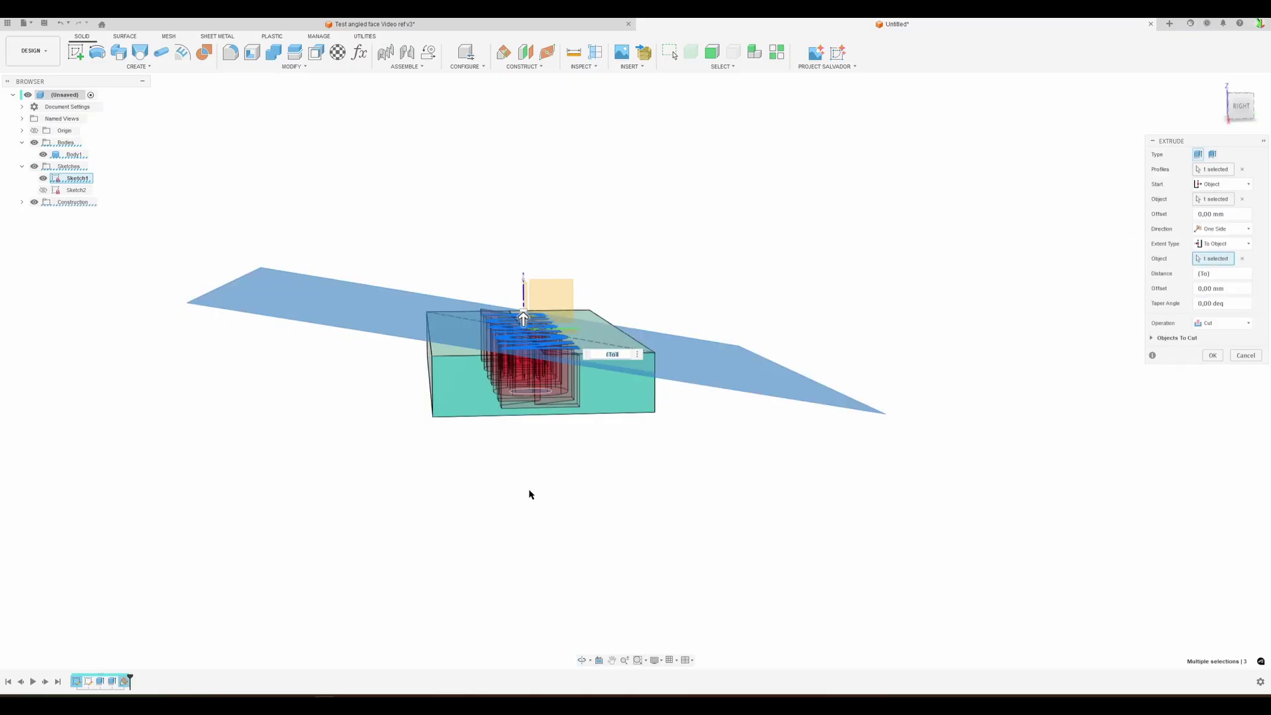
{"action": "middle_click_drag", "start_coordinate": [528, 494], "coordinate": [850, 461], "text": "shift"}
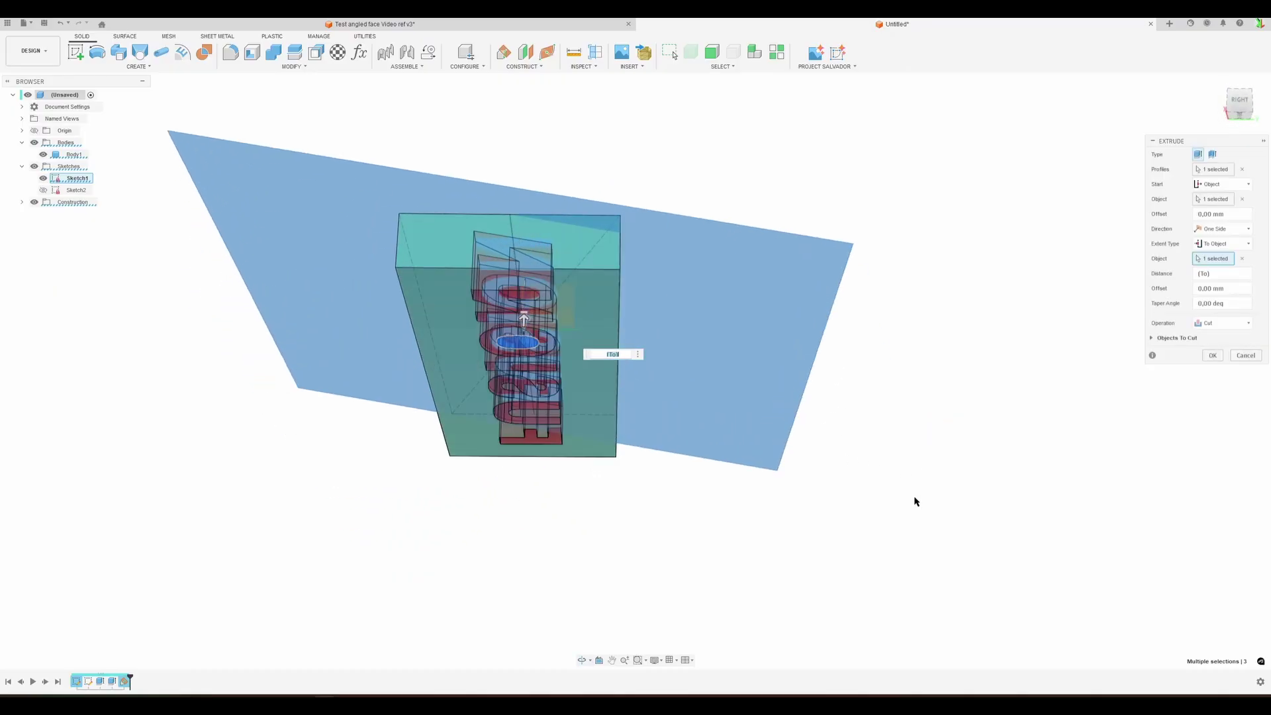
{"action": "left_click", "coordinate": [1221, 322]}
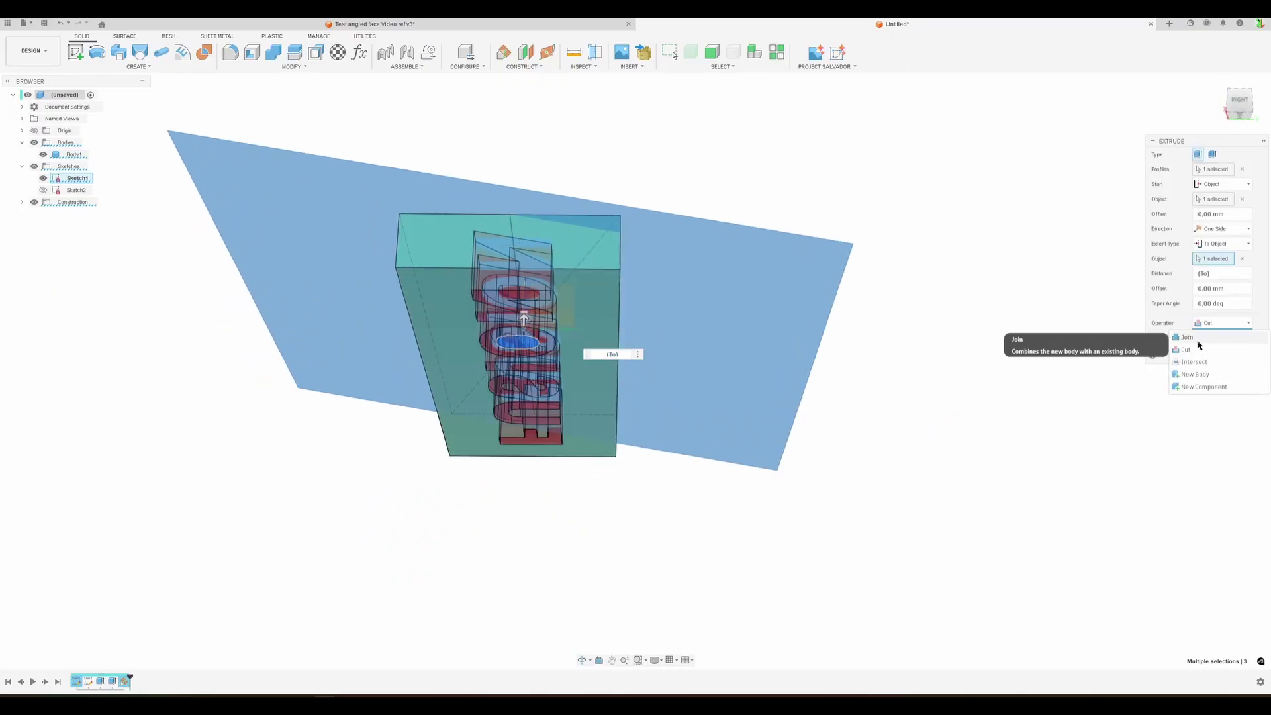
{"action": "left_click", "coordinate": [1196, 342]}
{"action": "middle_click_drag", "start_coordinate": [832, 496], "coordinate": [1060, 485], "text": "shift"}
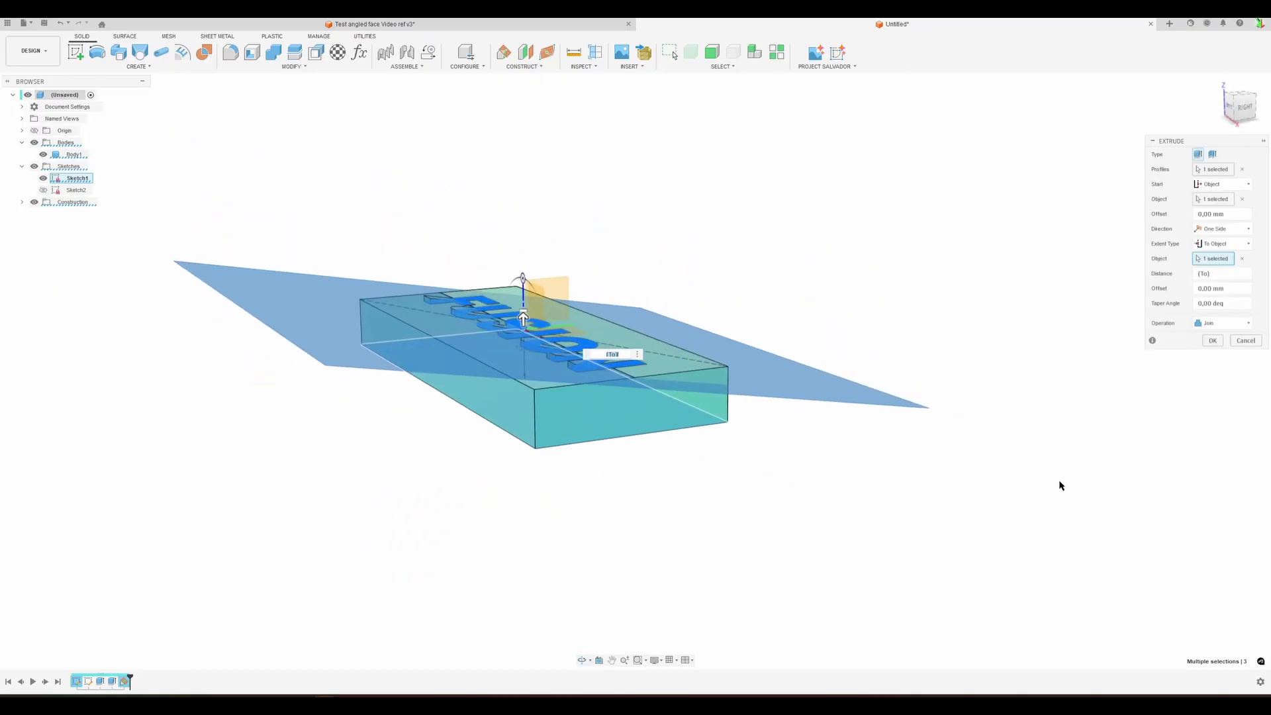
Step: Finish the raised-lettering extrusion, then hide Plane1 and the Sketches folder
{"action": "left_click", "coordinate": [1212, 341]}
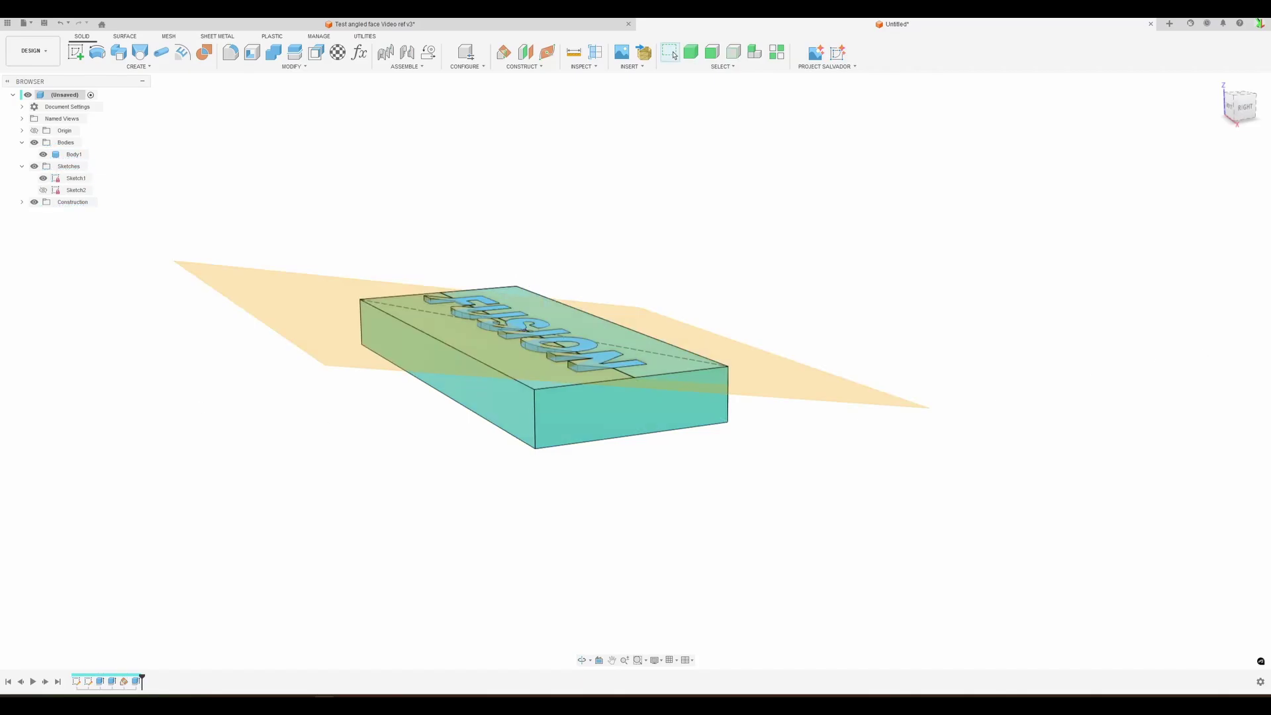
{"action": "left_click", "coordinate": [22, 202]}
{"action": "left_click", "coordinate": [34, 202]}
{"action": "middle_click_drag", "start_coordinate": [327, 344], "coordinate": [336, 369], "text": "shift"}
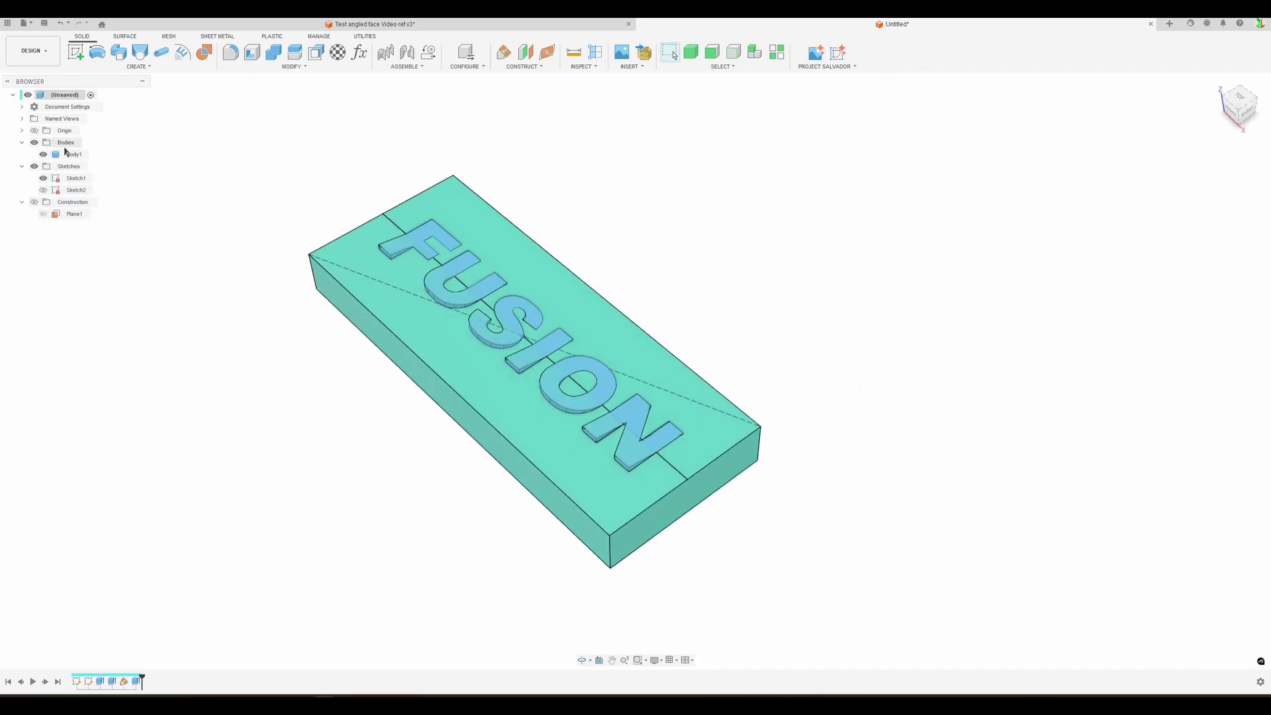
{"action": "left_click", "coordinate": [34, 167]}
{"action": "mouse_move", "coordinate": [233, 304]}
{"action": "middle_mouse_down", "text": "shift"}
{"action": "mouse_move", "coordinate": [321, 315]}
{"action": "mouse_move", "coordinate": [383, 267]}
{"action": "mouse_move", "coordinate": [190, 278]}
{"action": "mouse_move", "coordinate": [250, 315]}
{"action": "mouse_move", "coordinate": [272, 309]}
{"action": "middle_mouse_up", "text": "shift"}
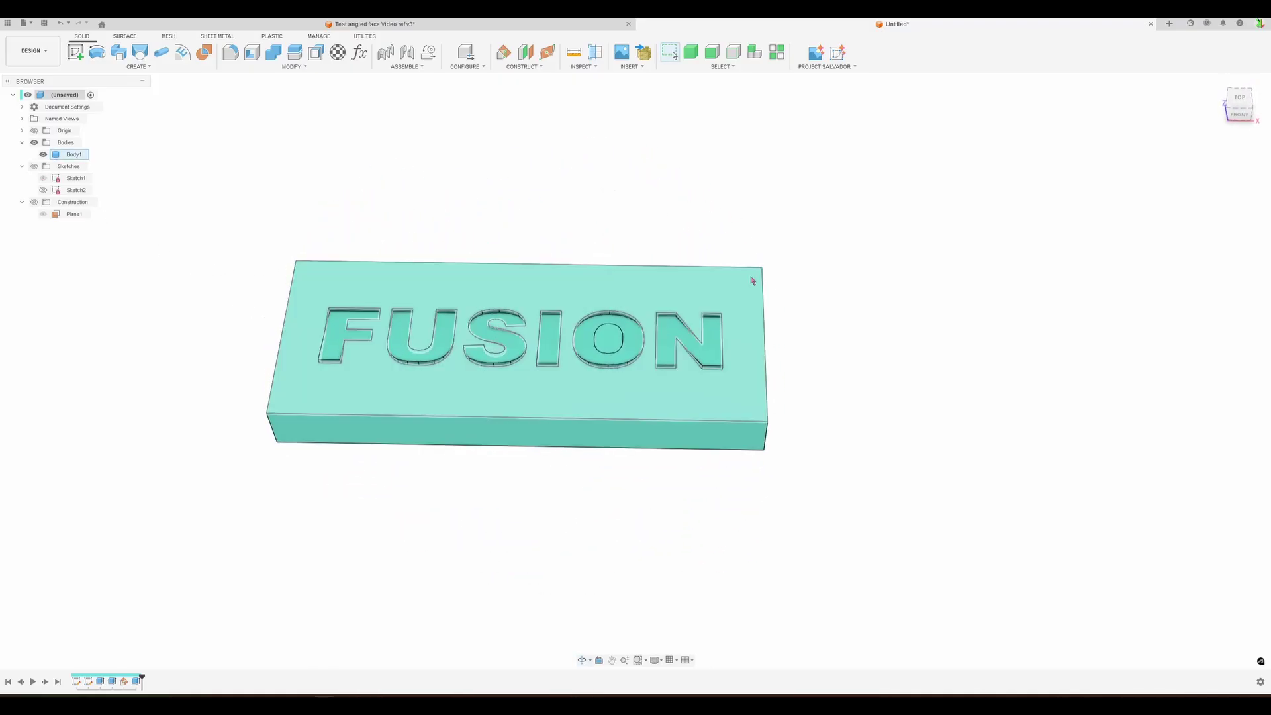
Step: Open Change Parameters and move the Parameters window aside
{"action": "middle_click_drag", "start_coordinate": [752, 280], "coordinate": [858, 323], "text": "shift"}
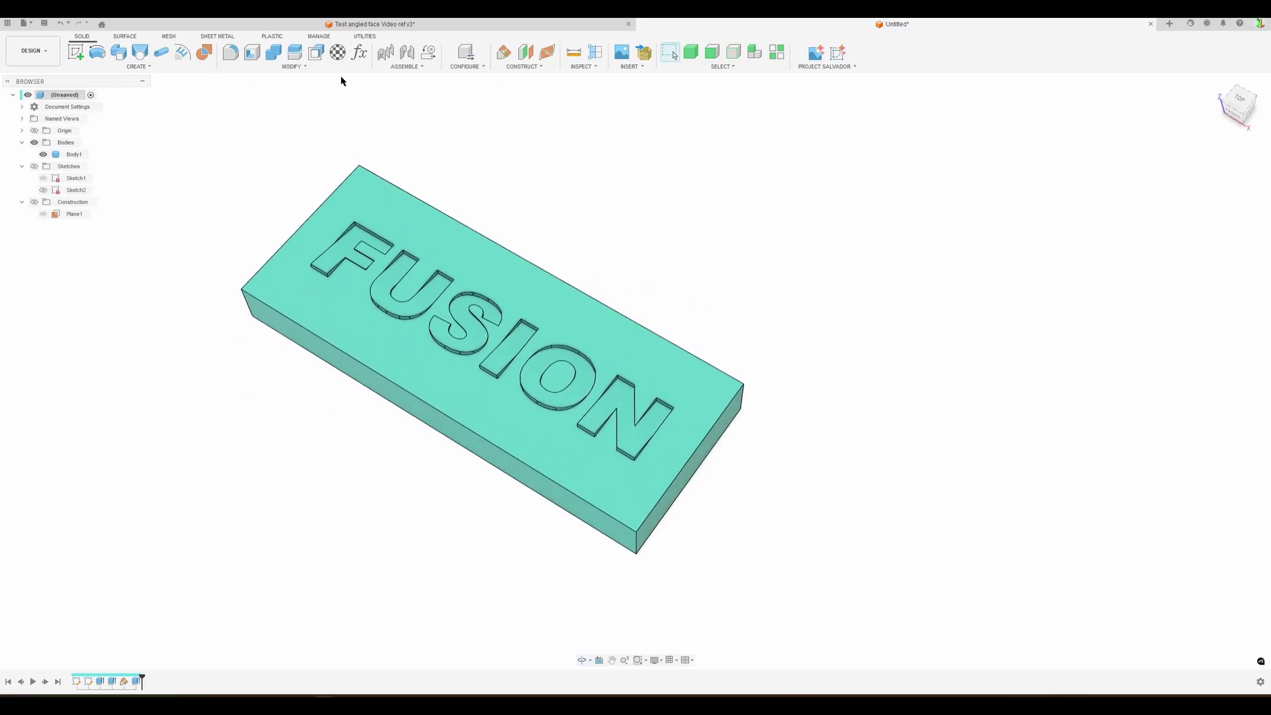
{"action": "left_click", "coordinate": [359, 52]}
{"action": "left_click_drag", "start_coordinate": [652, 115], "coordinate": [951, 171]}
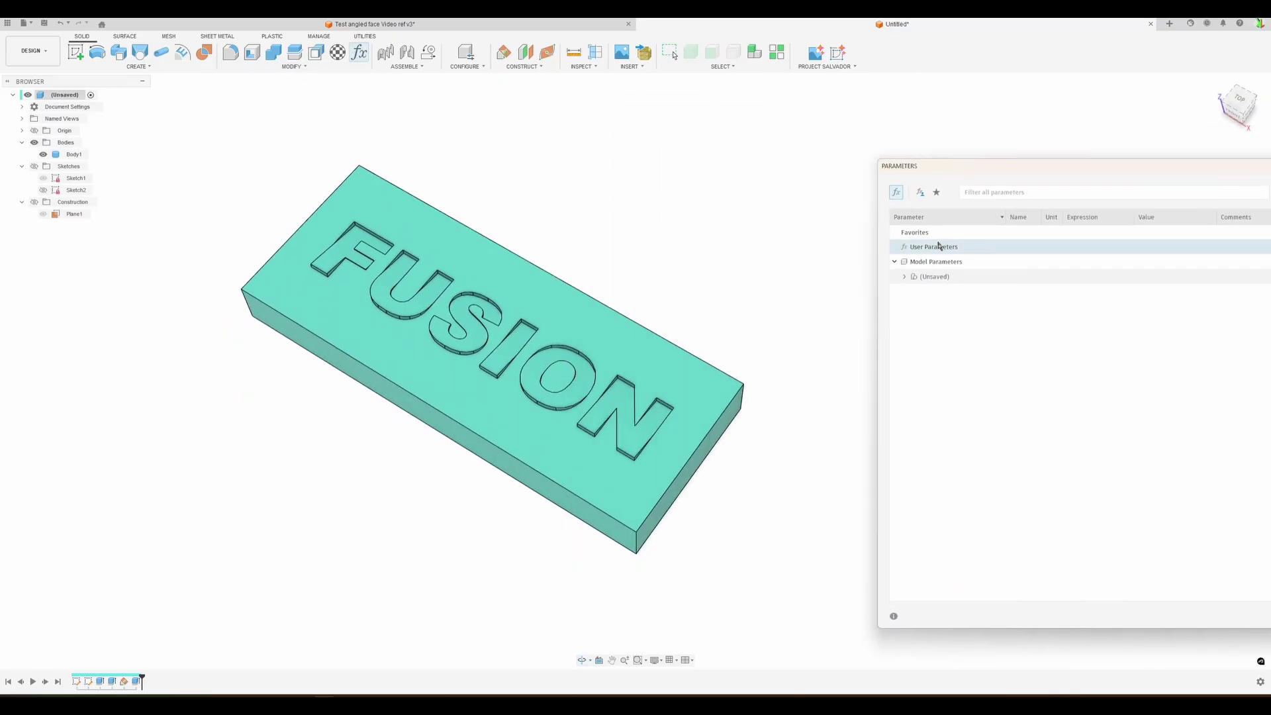
Step: Expand Plane1's parameters and try RotateAngle values of -20 deg, then 10 deg
{"action": "left_click", "coordinate": [905, 277]}
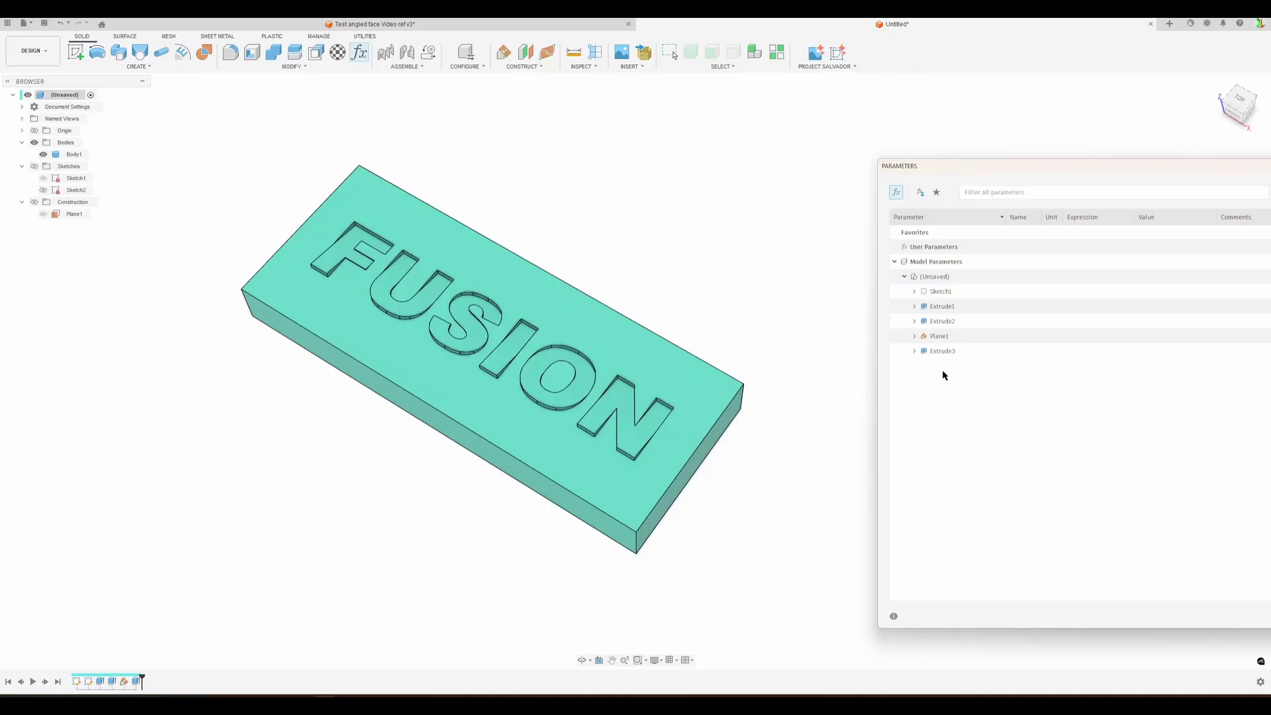
{"action": "left_click", "coordinate": [915, 336]}
{"action": "left_click", "coordinate": [1068, 352]}
{"action": "key", "text": "BackSpace"}
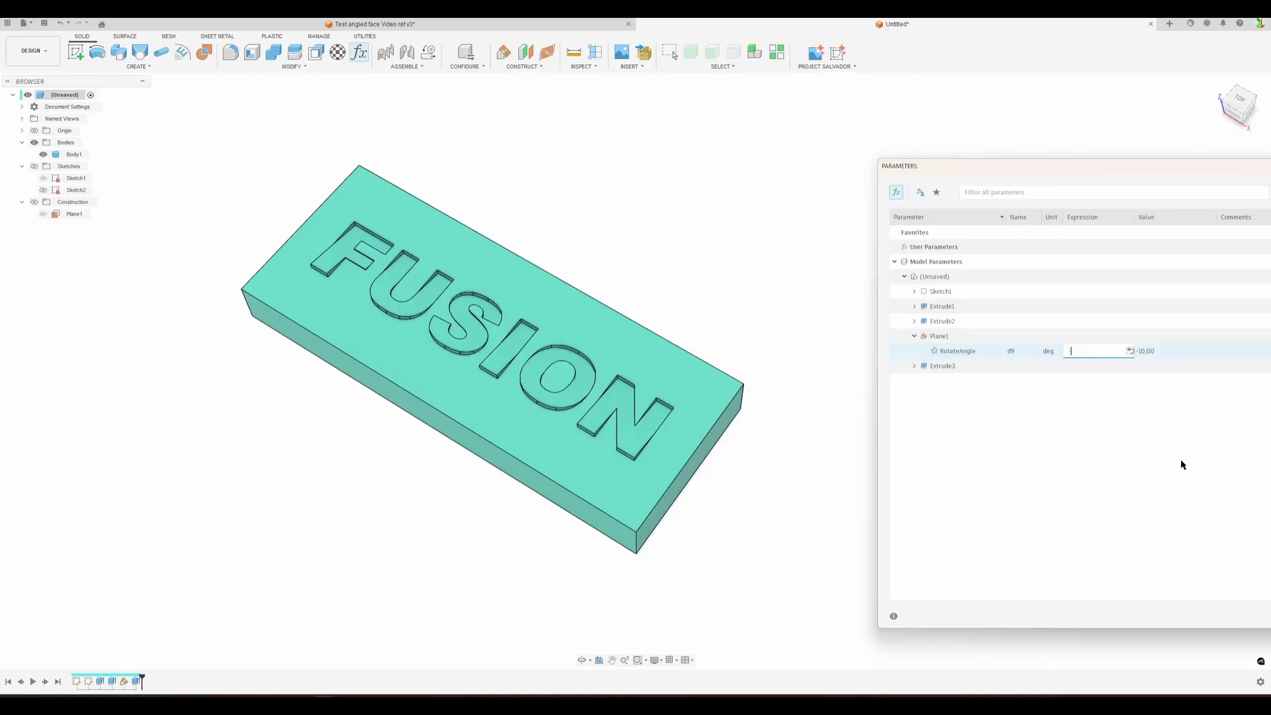
{"action": "key", "text": "Return"}
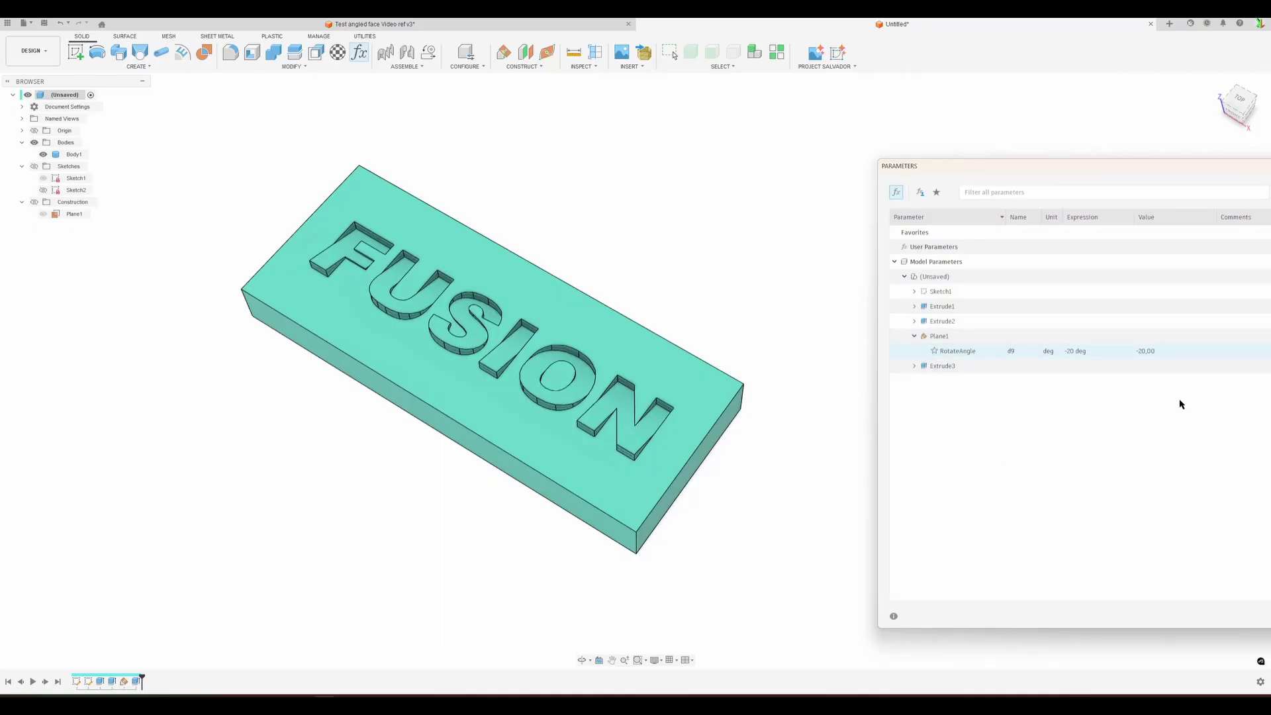
{"action": "left_click", "coordinate": [1073, 353]}
{"action": "type", "text": "10"}
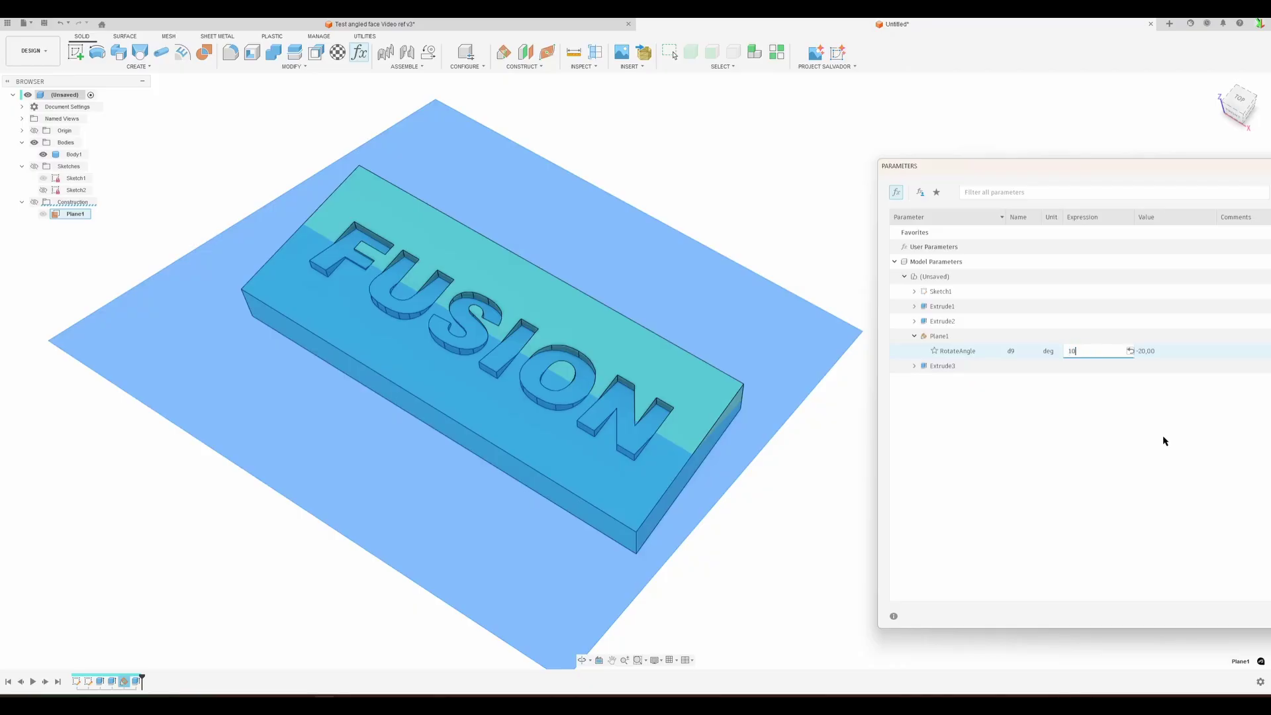
{"action": "key", "text": "Return"}
Step: Settle Plane1's RotateAngle expression on -15 deg
{"action": "middle_click_drag", "start_coordinate": [821, 576], "coordinate": [788, 576], "text": "shift"}
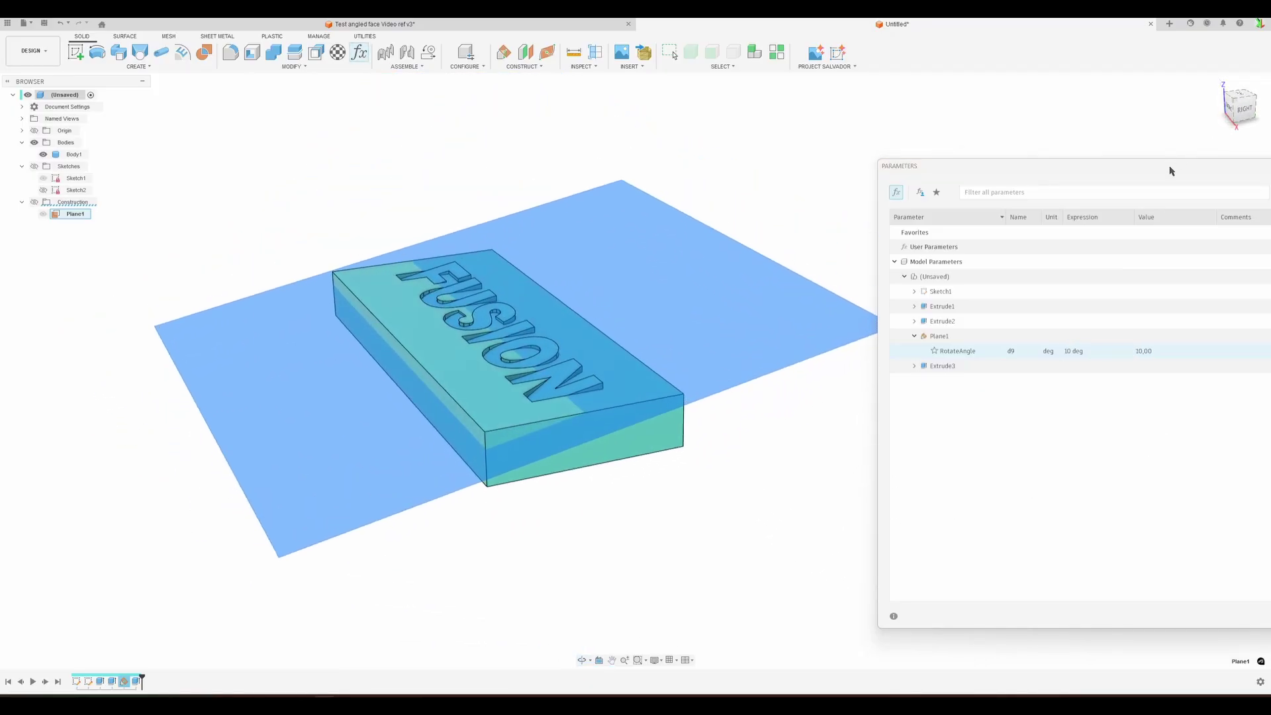
{"action": "left_click_drag", "start_coordinate": [1180, 165], "coordinate": [1115, 129]}
{"action": "left_click", "coordinate": [1004, 318]}
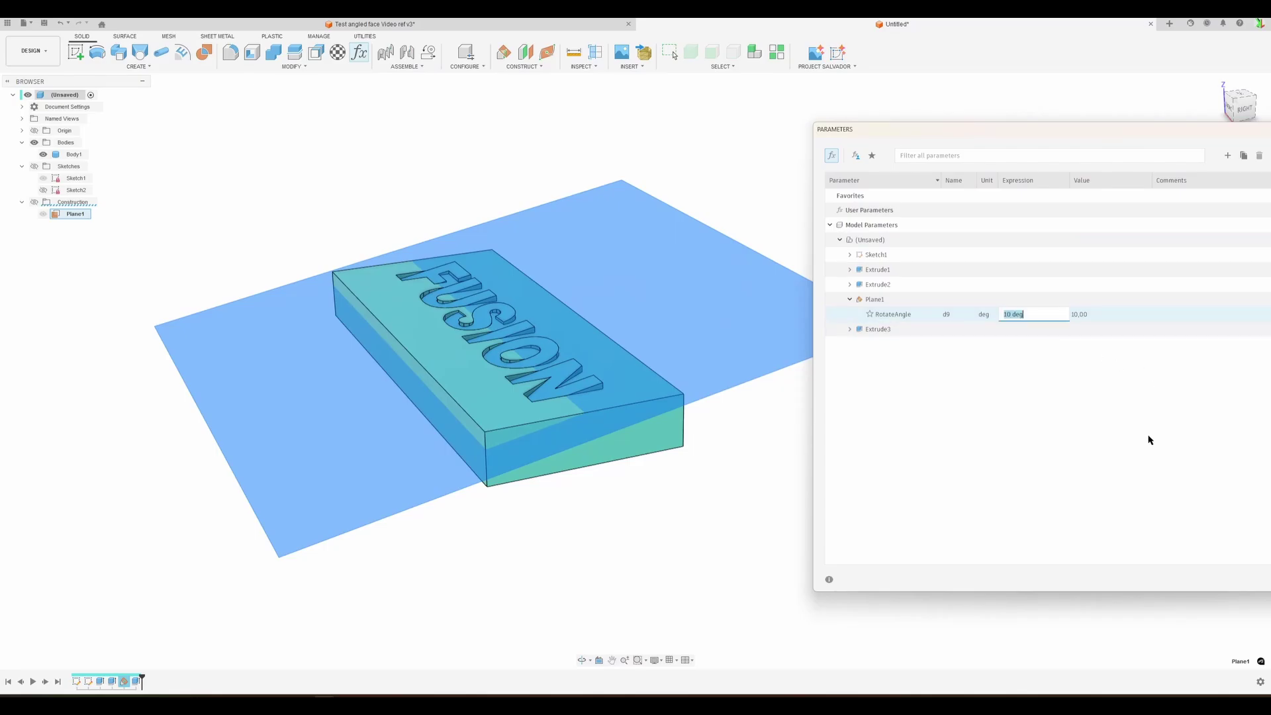
{"action": "key", "text": "BackSpace"}
{"action": "type", "text": "-15"}
{"action": "key", "text": "Return"}
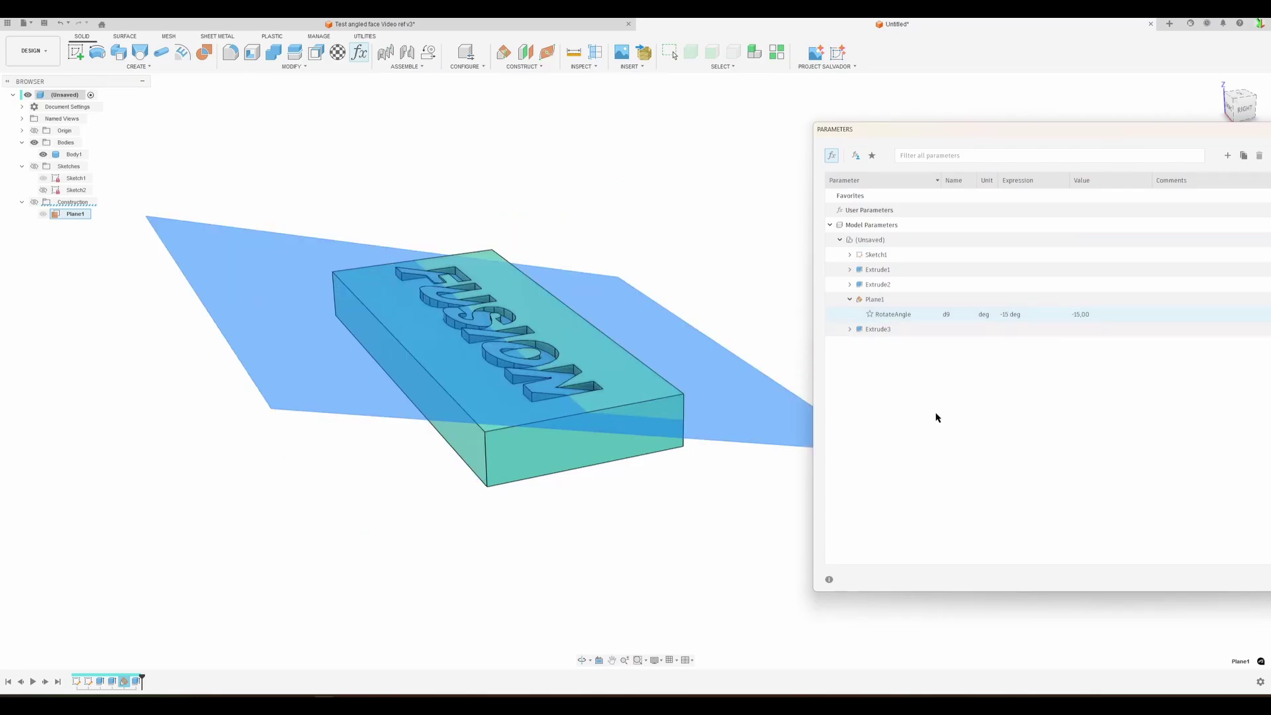
Step: Under Sketch1, replace the Text1-Text value FUSION with 'Hello', then close the Parameters window
{"action": "left_click", "coordinate": [851, 255]}
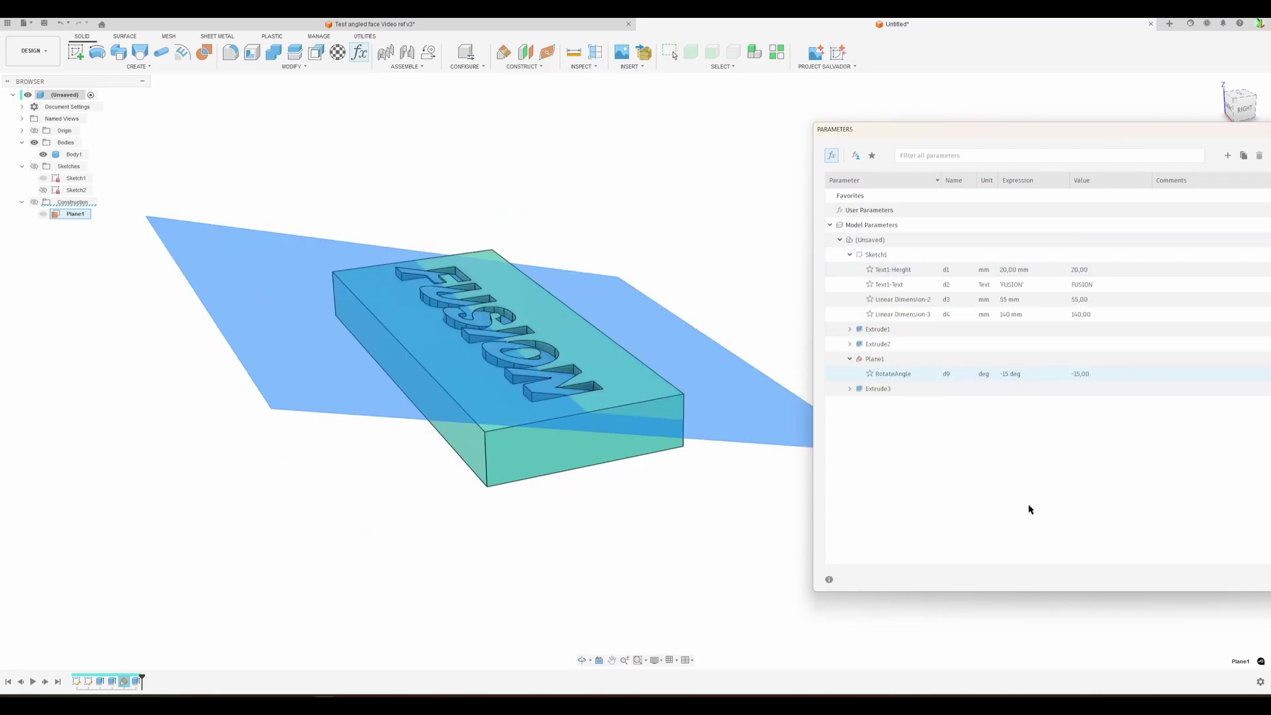
{"action": "left_click", "coordinate": [1020, 285]}
{"action": "left_click", "coordinate": [1027, 285]}
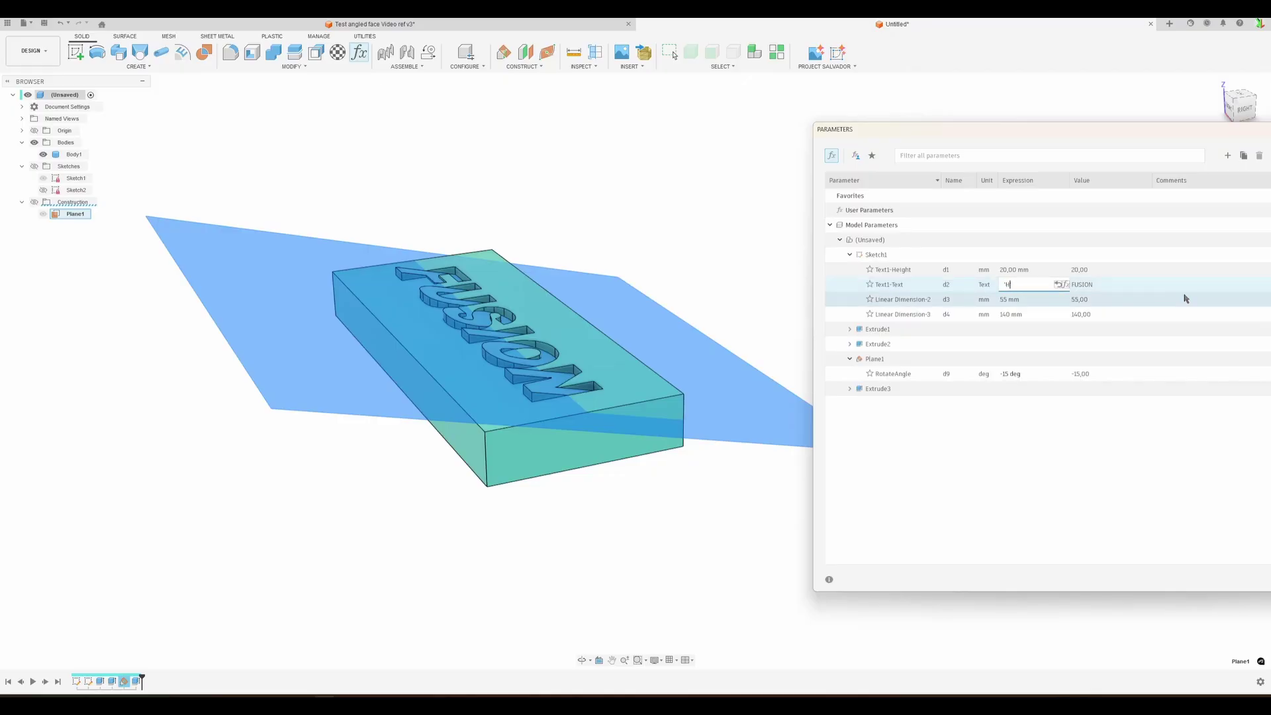
{"action": "key", "text": "Return"}
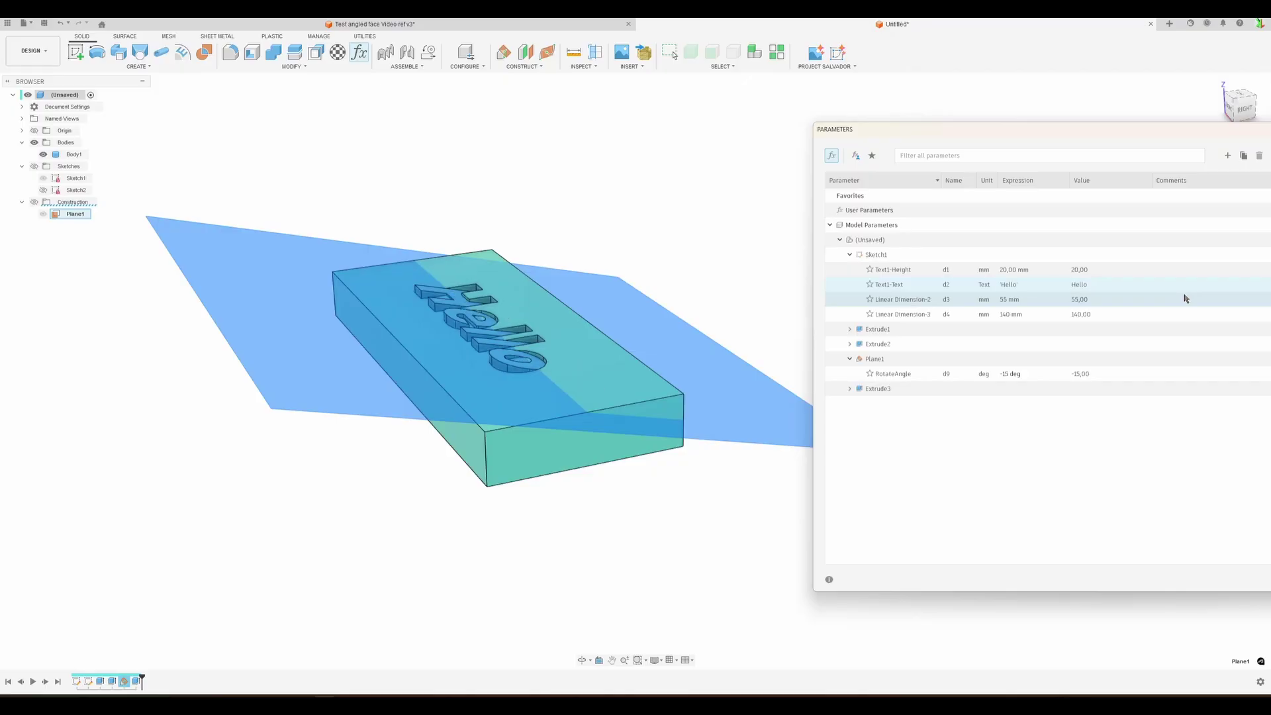
{"action": "middle_click_drag", "start_coordinate": [653, 505], "coordinate": [715, 517], "text": "shift"}
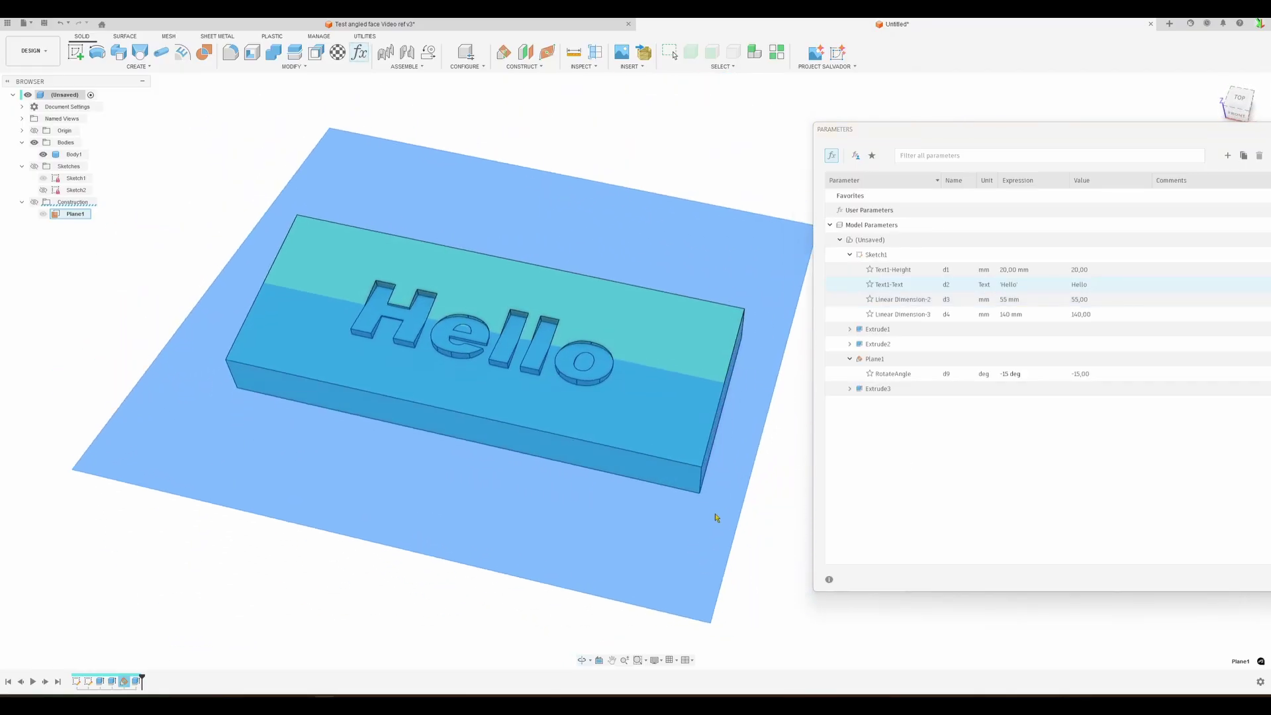
{"action": "left_click_drag", "start_coordinate": [1067, 135], "coordinate": [735, 91]}
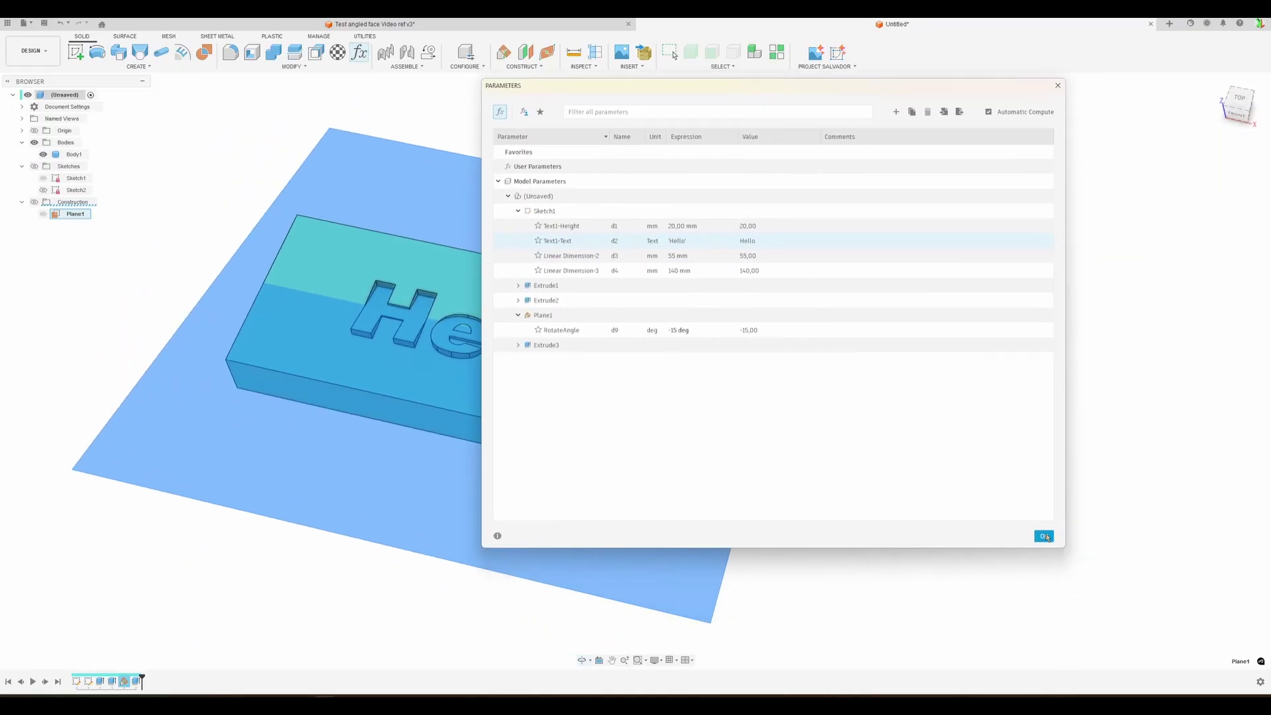
{"action": "left_click", "coordinate": [1044, 536]}
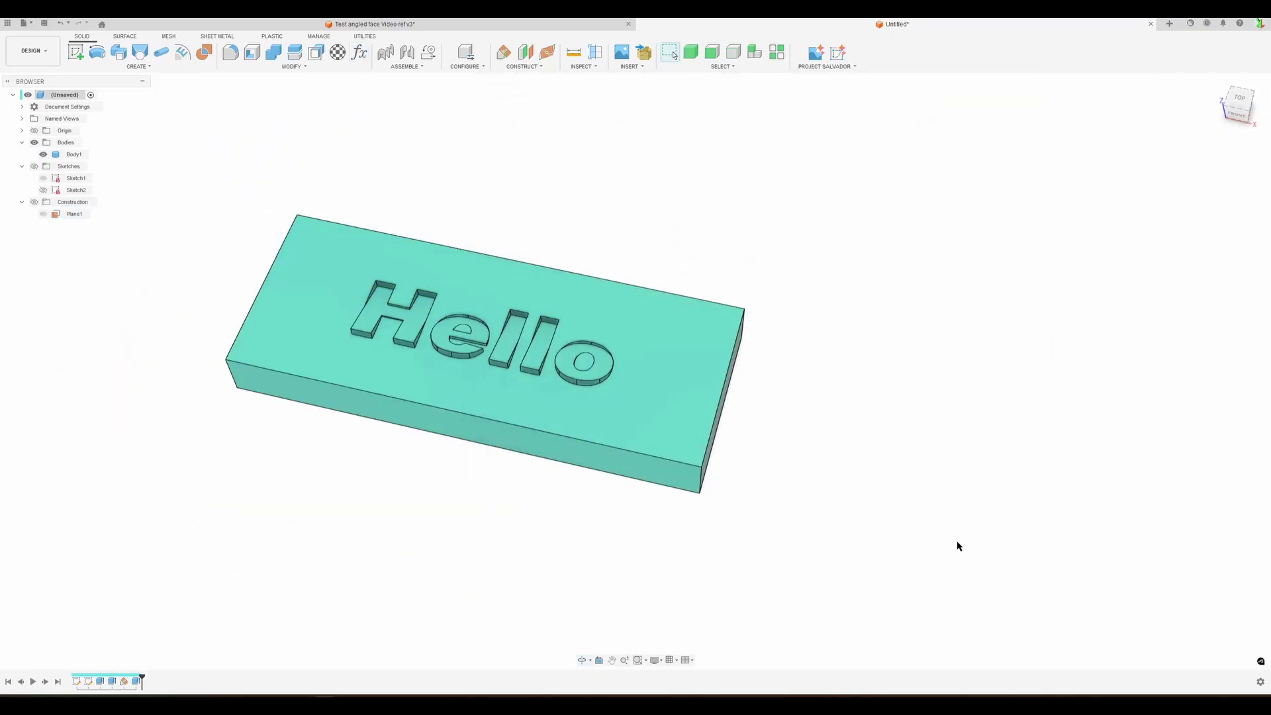
Step: In Sketch1, set the Hello text to Harlow Solid Italic with 25 mm height
{"action": "double_click", "coordinate": [76, 681]}
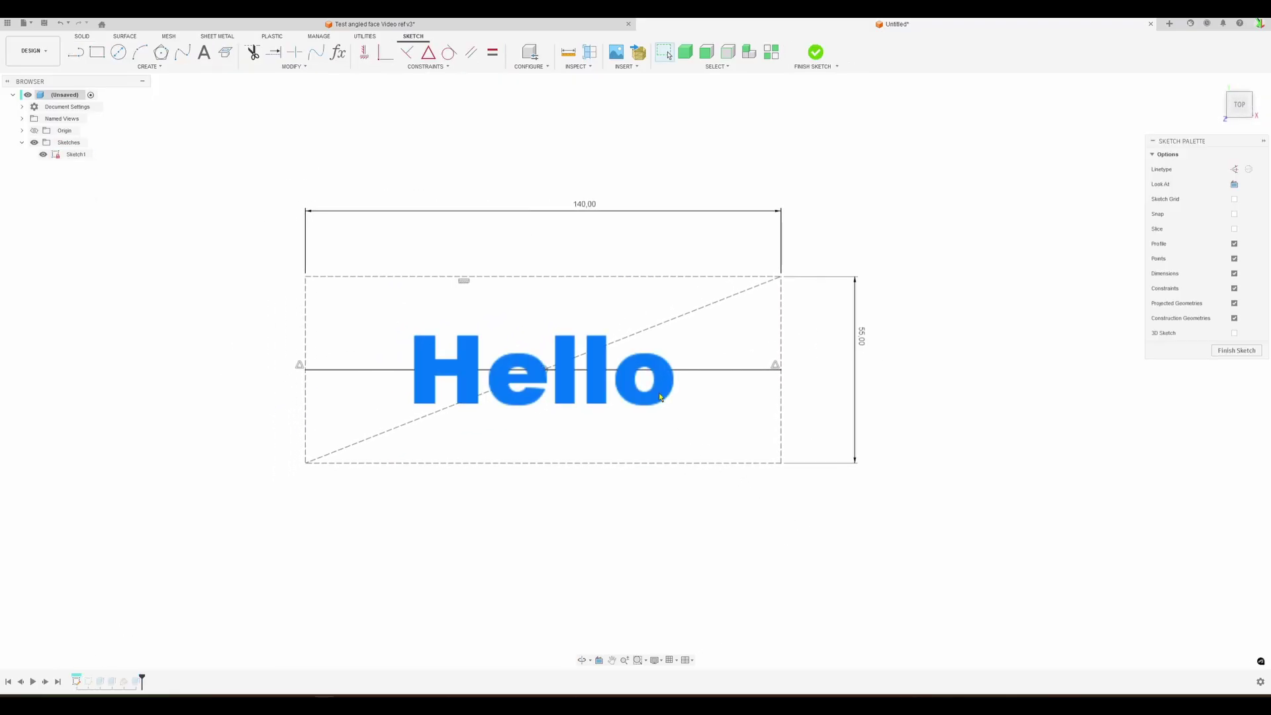
{"action": "double_click", "coordinate": [659, 392]}
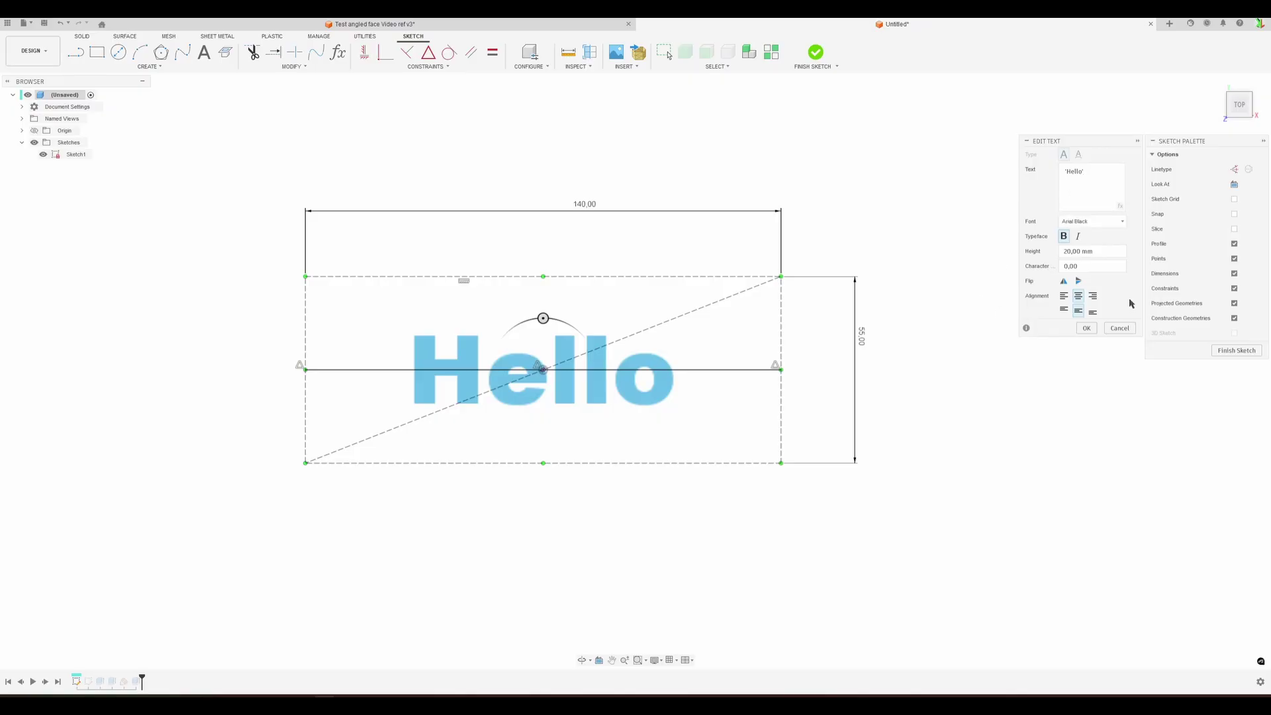
{"action": "left_click", "coordinate": [1099, 223]}
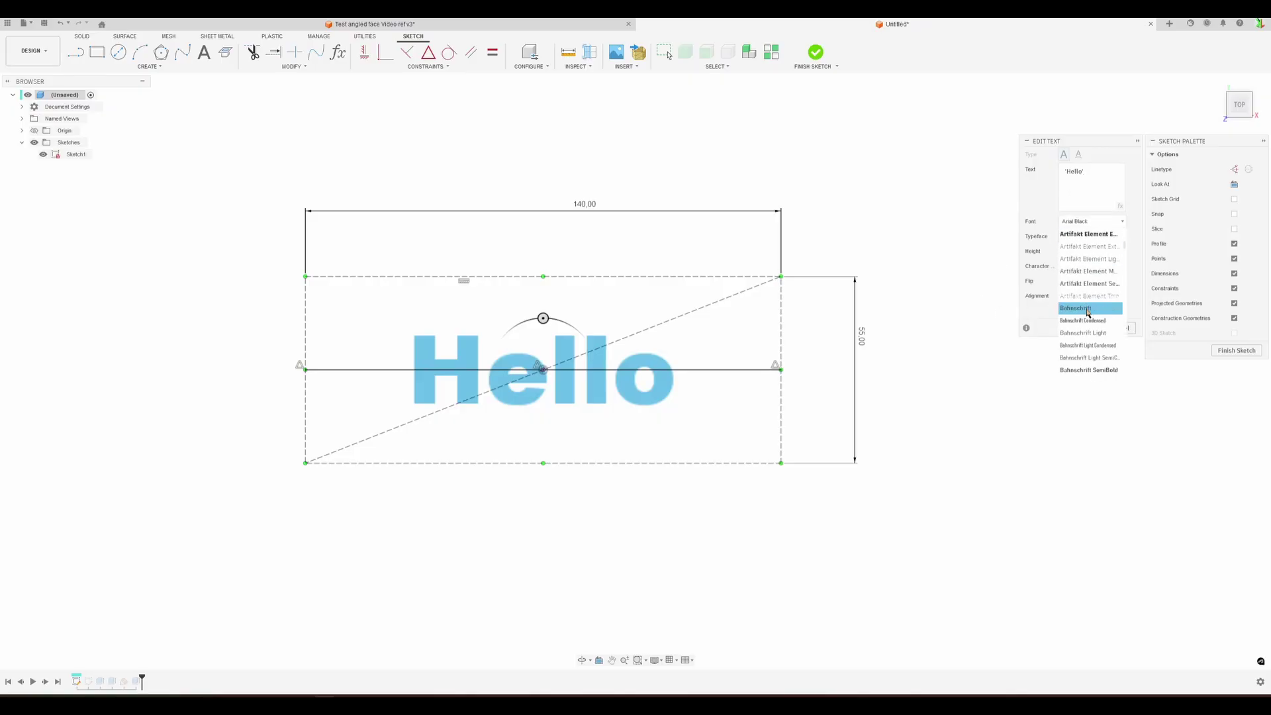
{"action": "scroll", "coordinate": [1084, 306], "scroll_direction": "down", "scroll_amount": 5}
{"action": "scroll", "coordinate": [1087, 305], "scroll_direction": "down", "scroll_amount": 8}
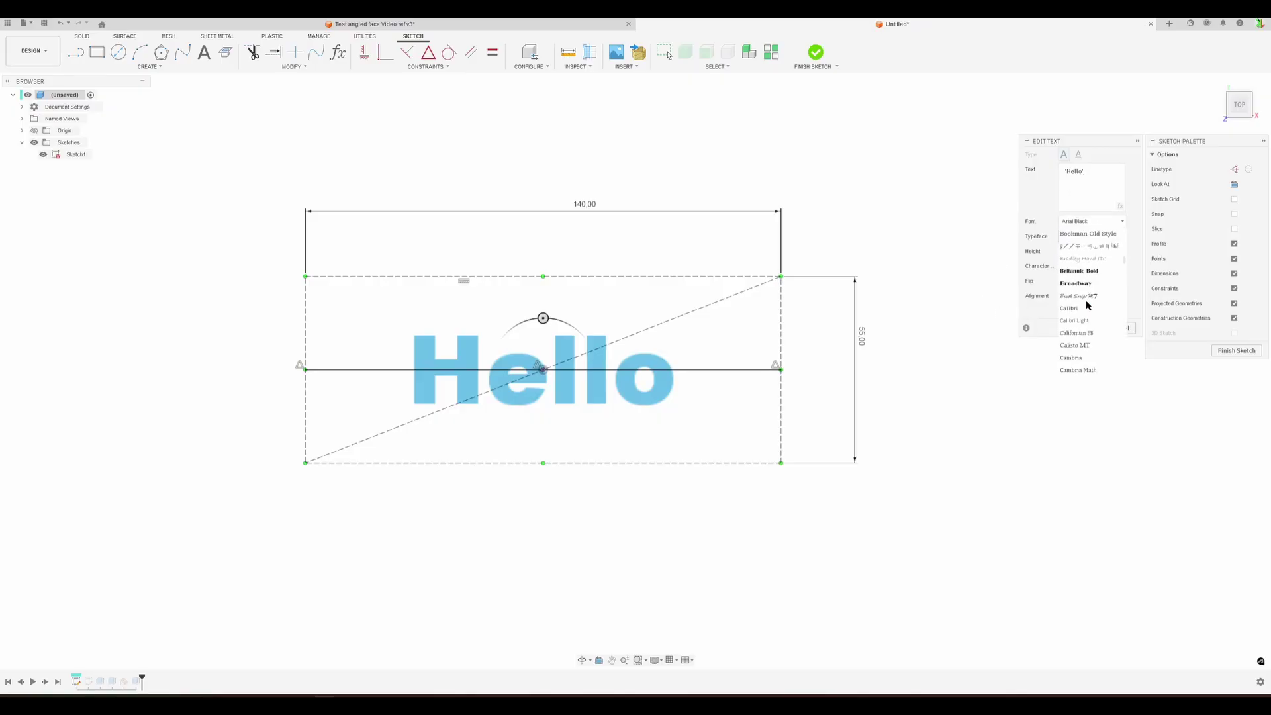
{"action": "scroll", "coordinate": [1087, 305], "scroll_direction": "down", "scroll_amount": 12}
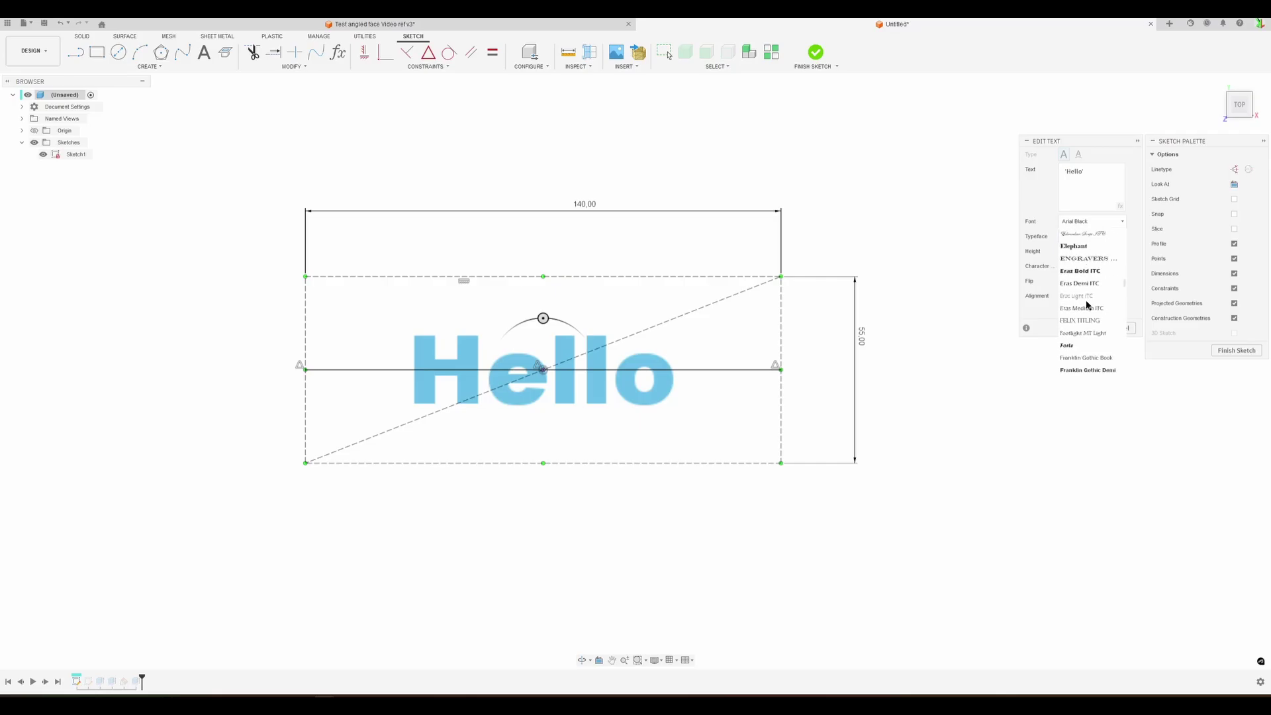
{"action": "scroll", "coordinate": [1087, 304], "scroll_direction": "up", "scroll_amount": 4}
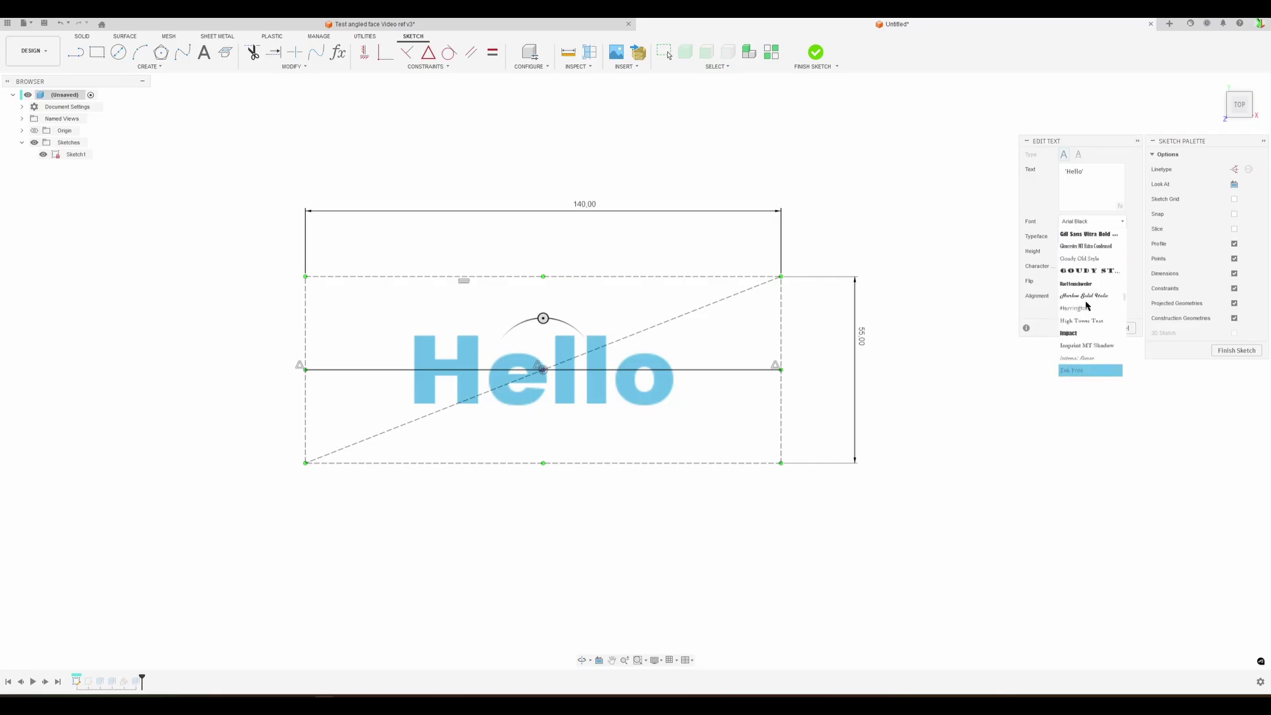
{"action": "left_click", "coordinate": [1086, 296]}
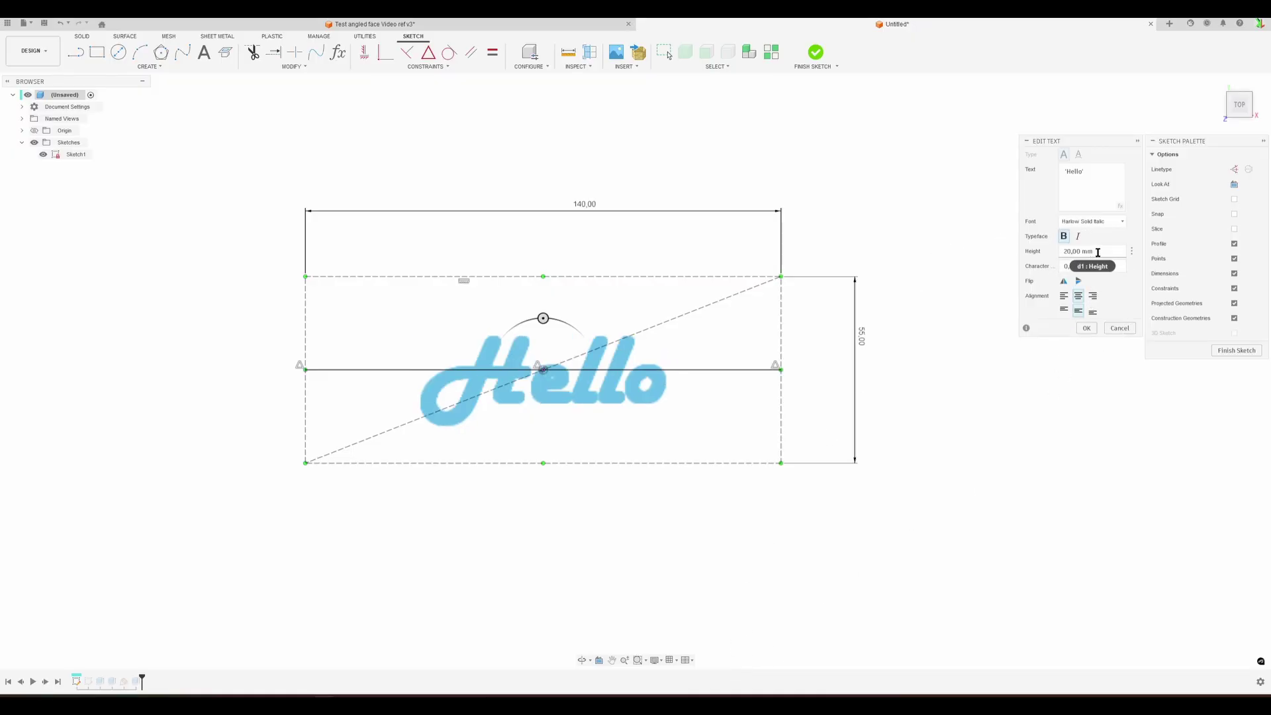
{"action": "left_click_drag", "start_coordinate": [1098, 252], "coordinate": [1035, 254]}
{"action": "type", "text": "25"}
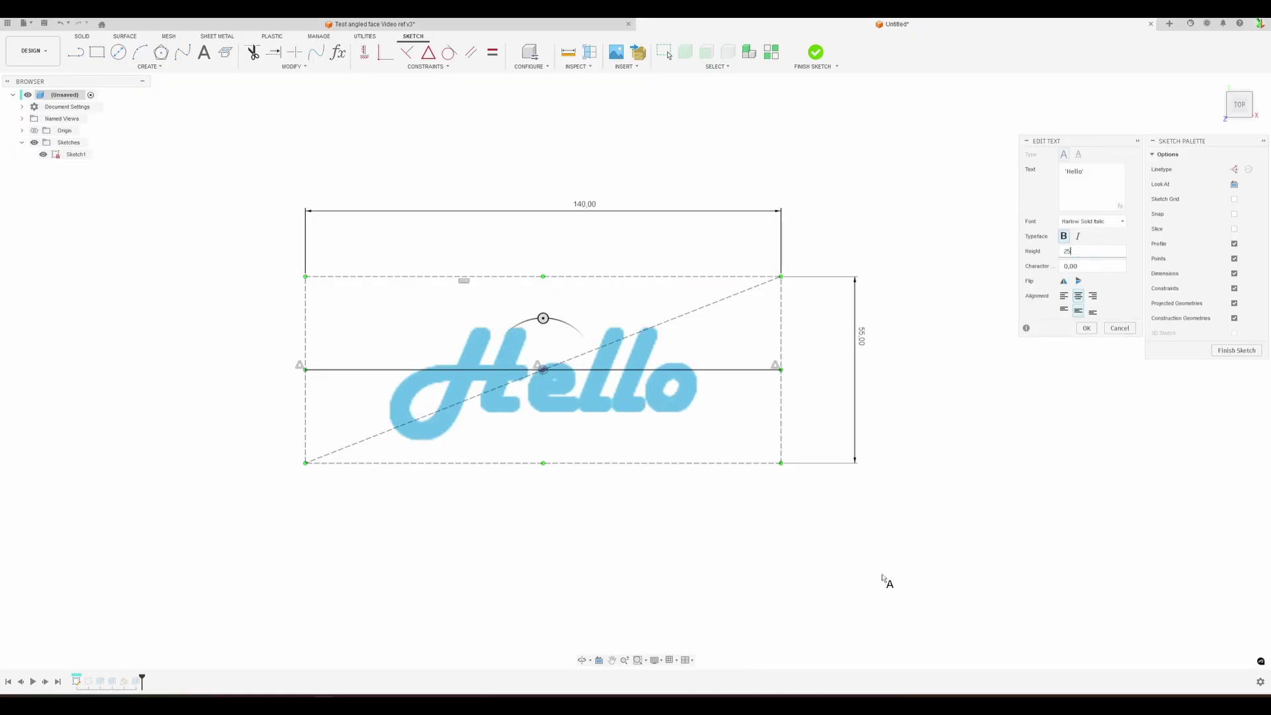
{"action": "left_click", "coordinate": [1086, 328]}
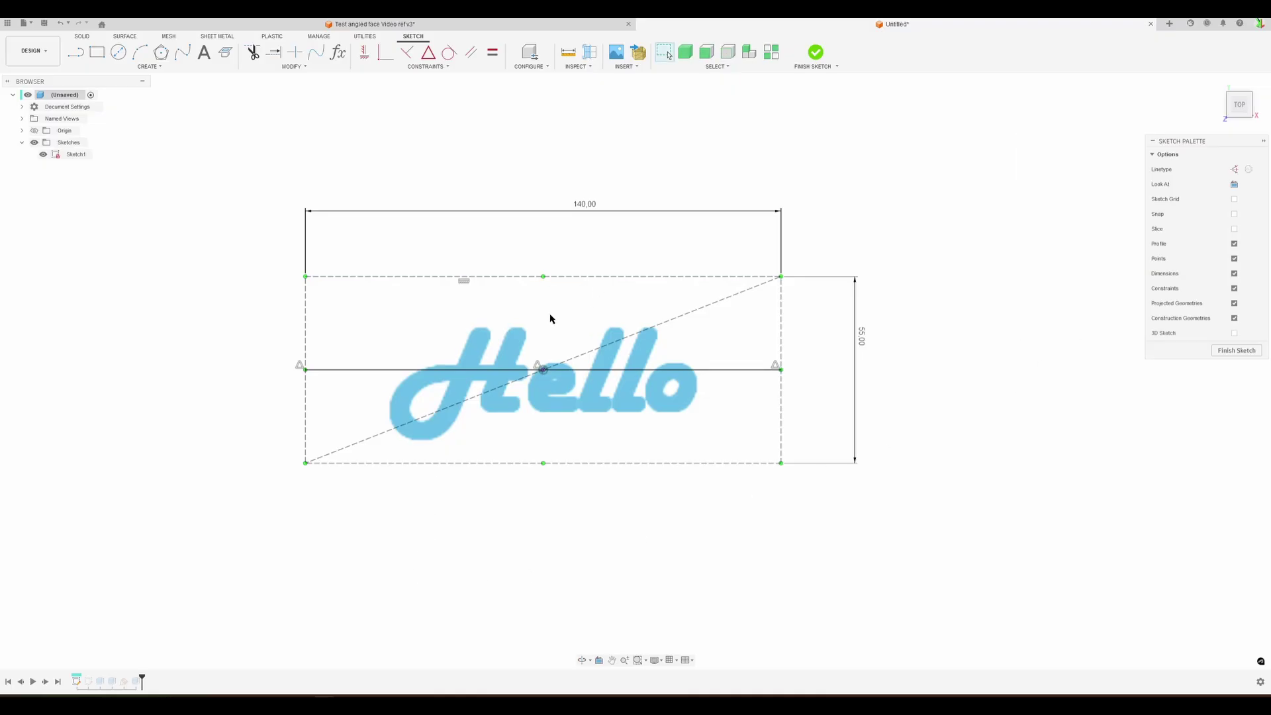
Step: Change the 140 width dimension to 120, then 115, and finish the sketch
{"action": "double_click", "coordinate": [584, 204]}
{"action": "type", "text": "120"}
{"action": "key", "text": "Return"}
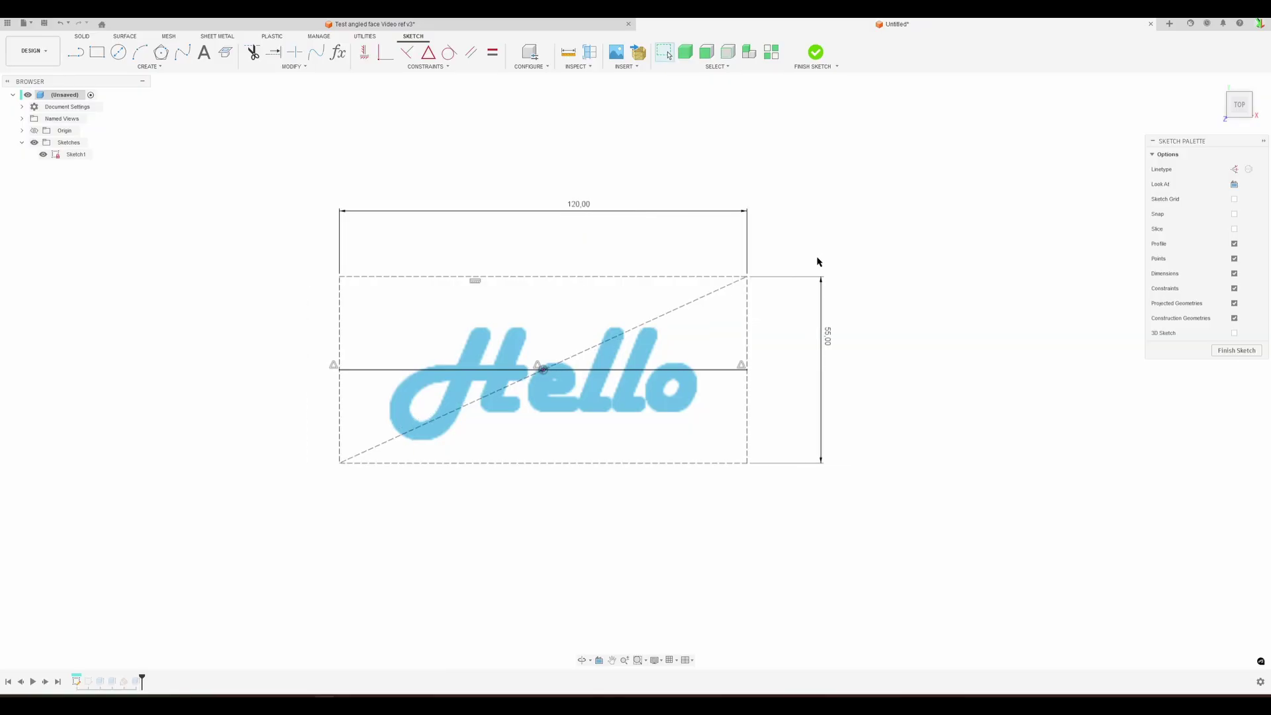
{"action": "double_click", "coordinate": [580, 205]}
{"action": "type", "text": "115"}
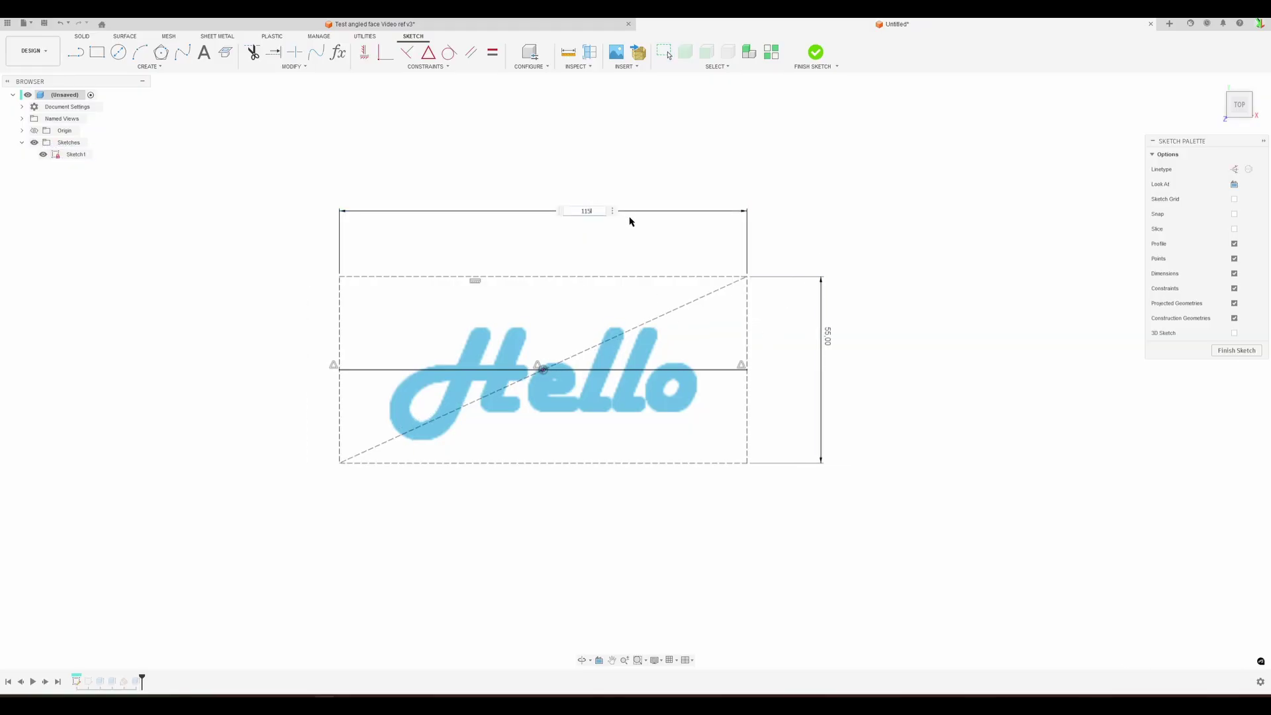
{"action": "key", "text": "Return"}
{"action": "mouse_move", "coordinate": [937, 483]}
{"action": "middle_mouse_down", "text": "shift"}
{"action": "mouse_move", "coordinate": [888, 417]}
{"action": "mouse_move", "coordinate": [920, 434]}
{"action": "middle_mouse_up", "text": "shift"}
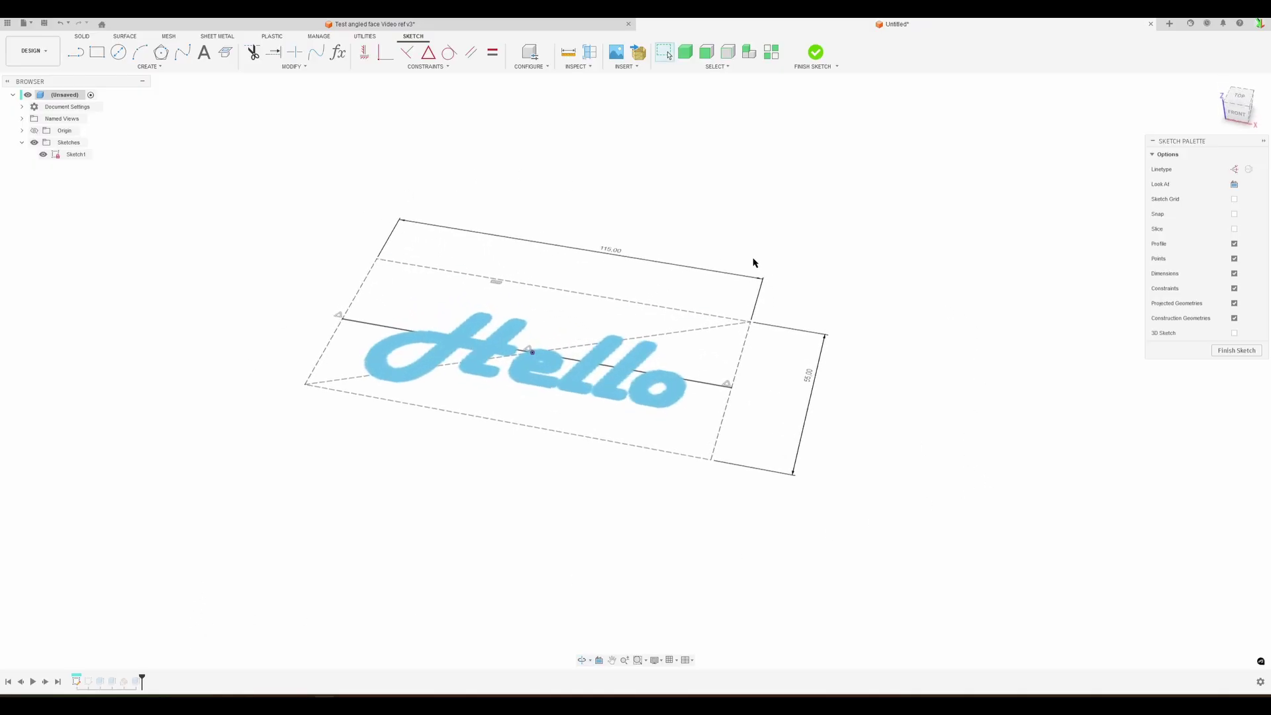
{"action": "left_click", "coordinate": [1235, 351]}
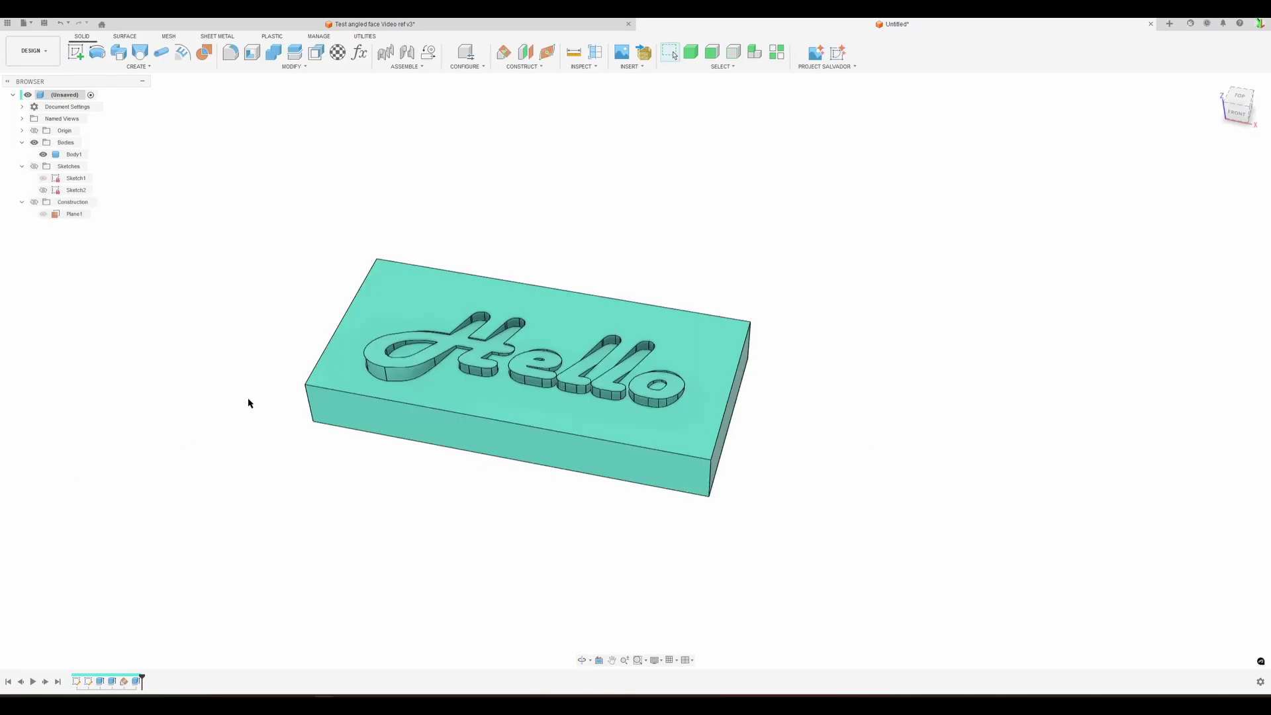
{"action": "middle_click_drag", "start_coordinate": [1019, 358], "coordinate": [913, 348], "text": "shift"}
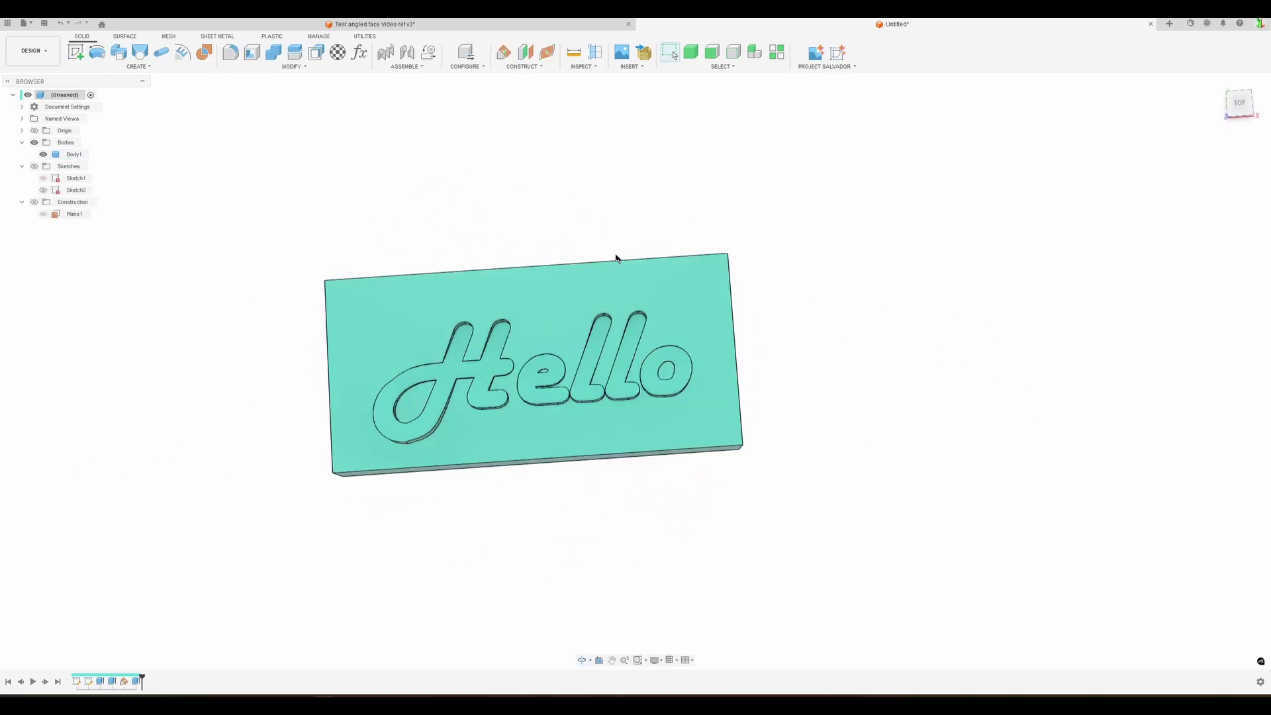
{"action": "middle_click_drag", "start_coordinate": [874, 310], "coordinate": [753, 254], "text": "shift"}
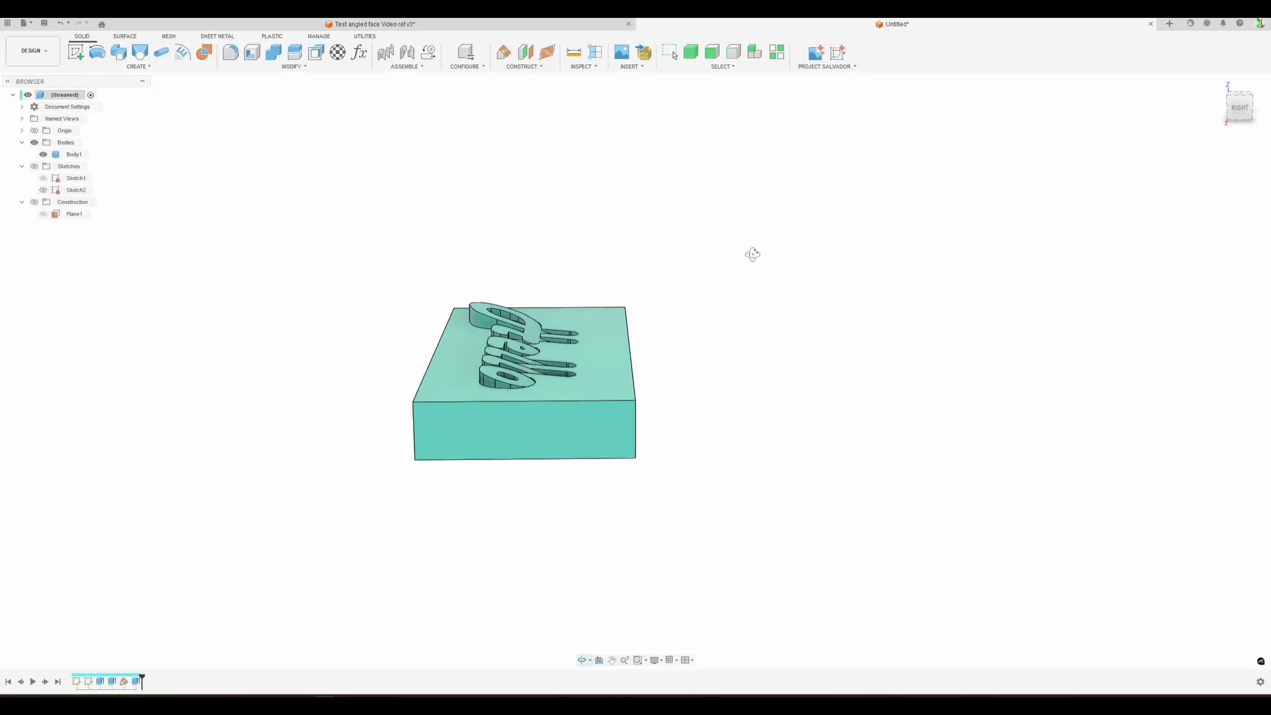
{"action": "middle_click_drag", "start_coordinate": [546, 503], "coordinate": [605, 539], "text": "shift"}
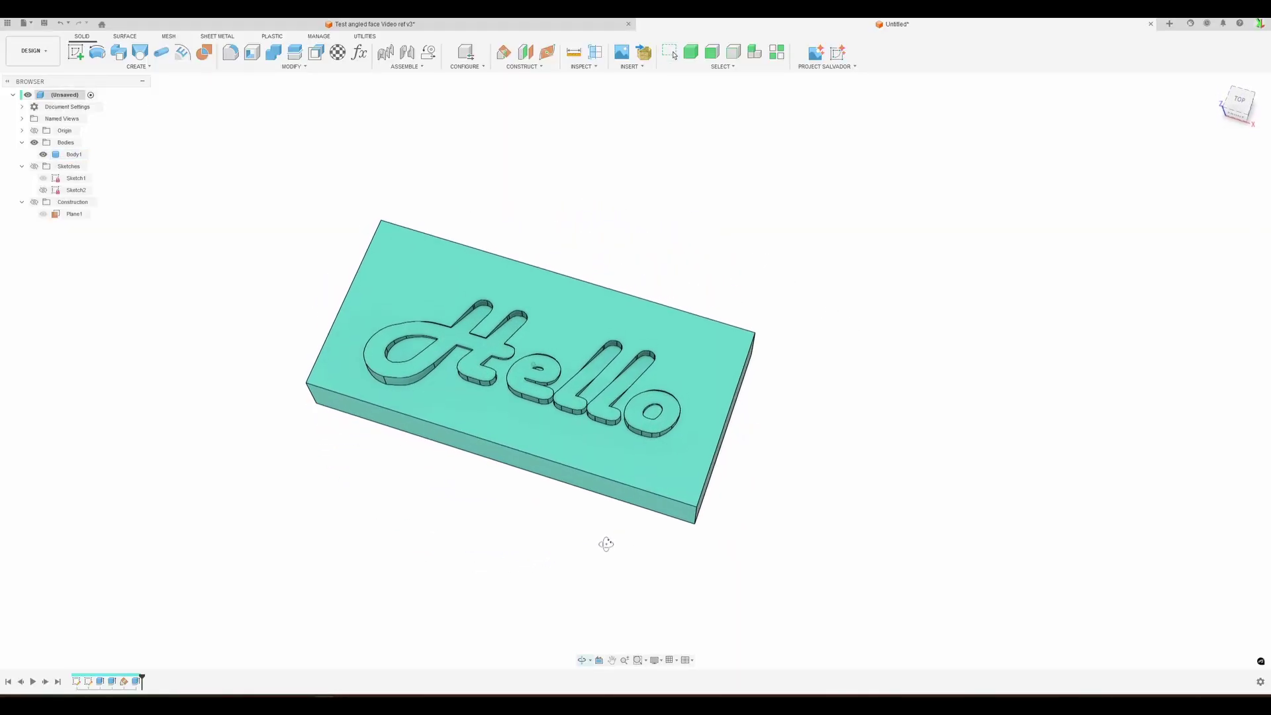